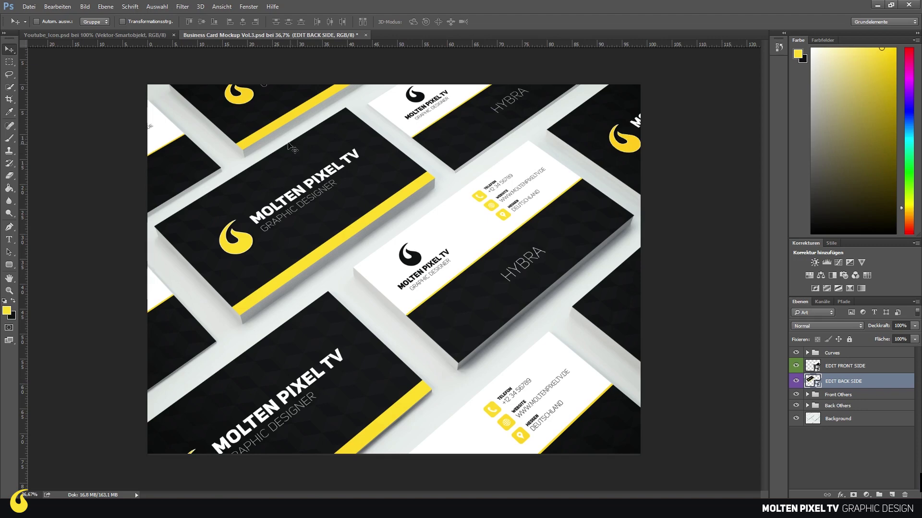
# Create a new 85 × 55 mm document at 300 ppi in CMYK colour
pyautogui.click(30, 6)
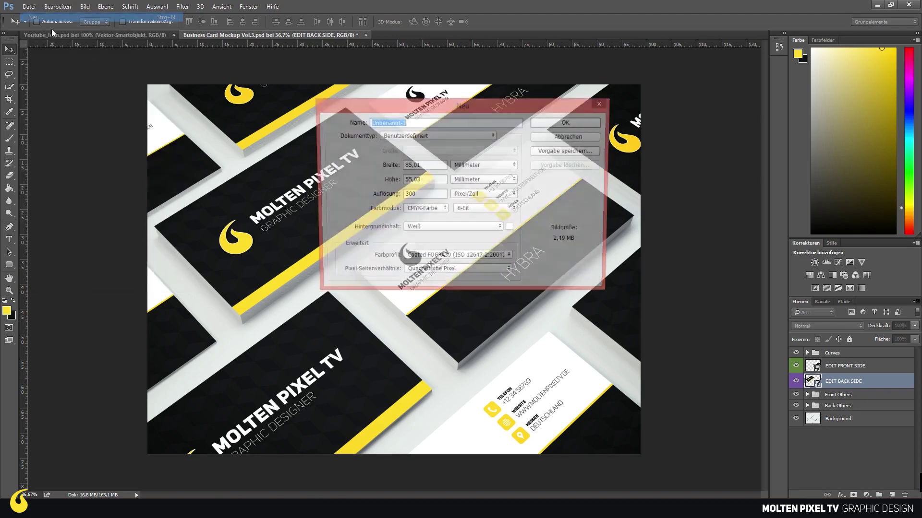
pyautogui.click(426, 165)
pyautogui.doubleClick(426, 165)
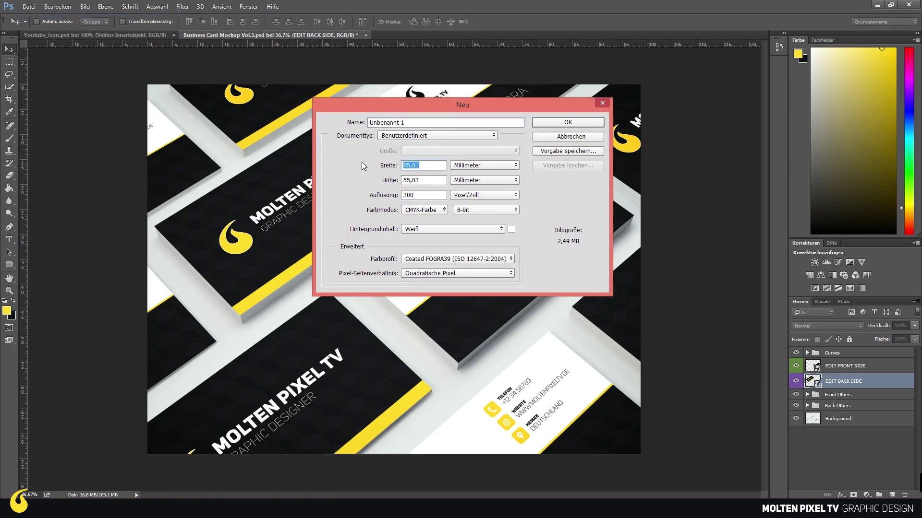
pyautogui.write('85')
pyautogui.press('Tab')
pyautogui.write('55')
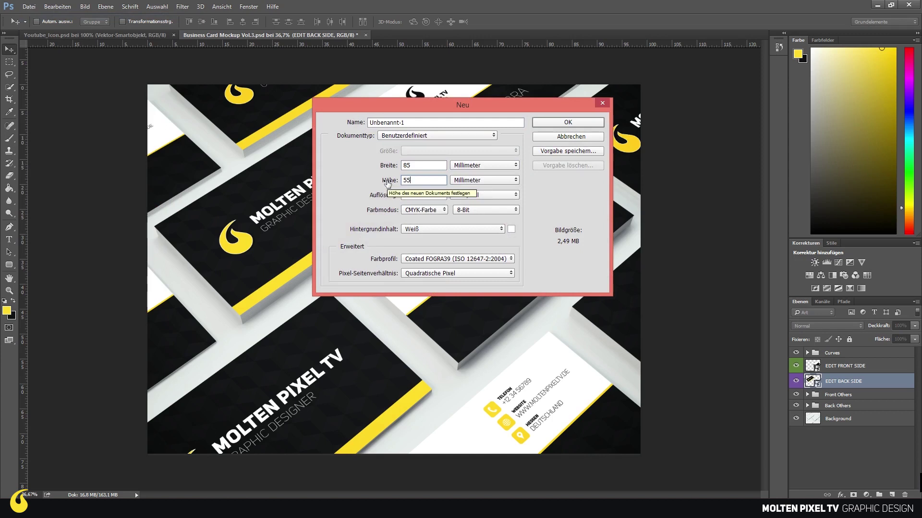
pyautogui.press('Tab')
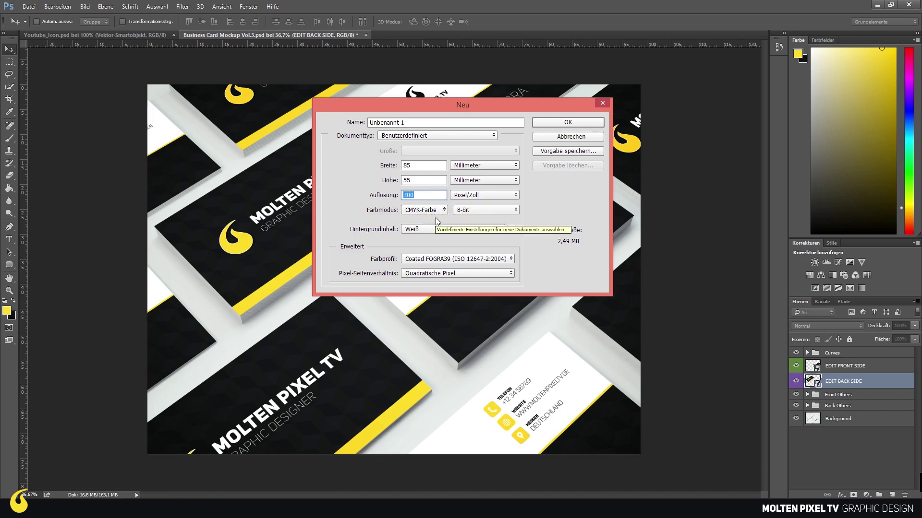
pyautogui.click(436, 210)
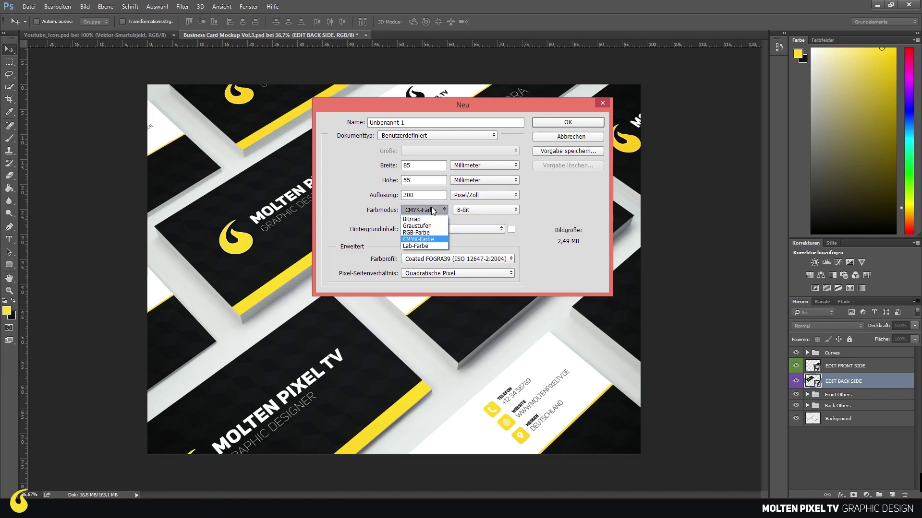
pyautogui.click(568, 122)
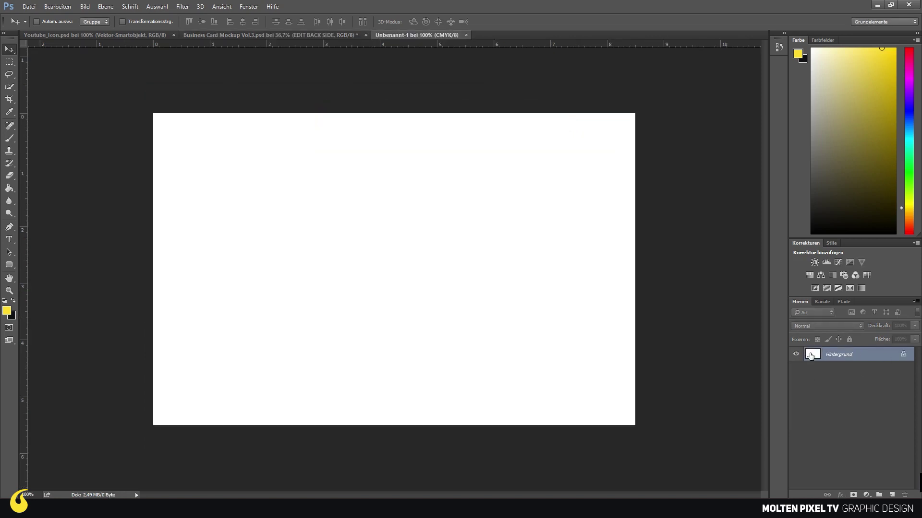
# Unlock the background layer and drag out a vertical and a horizontal guide
pyautogui.doubleClick(811, 355)
pyautogui.press('Return')
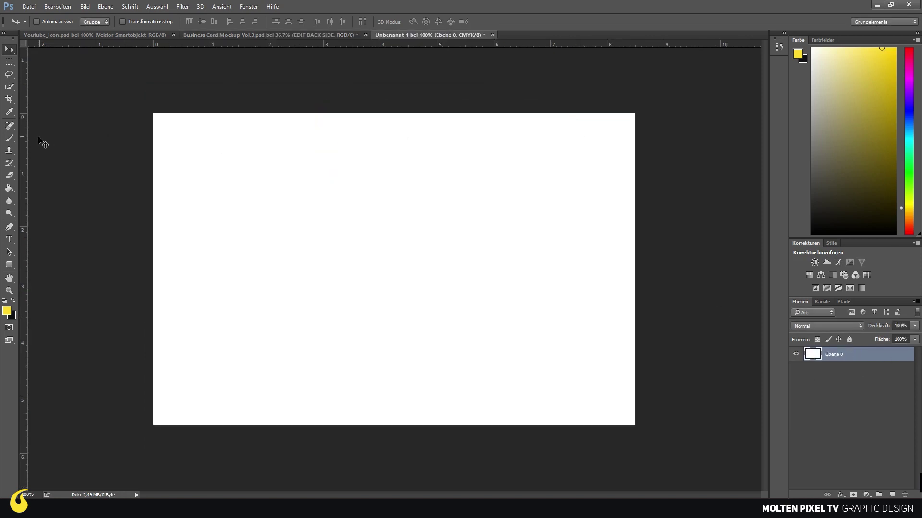
pyautogui.moveTo(23, 142); pyautogui.dragTo(394, 185)
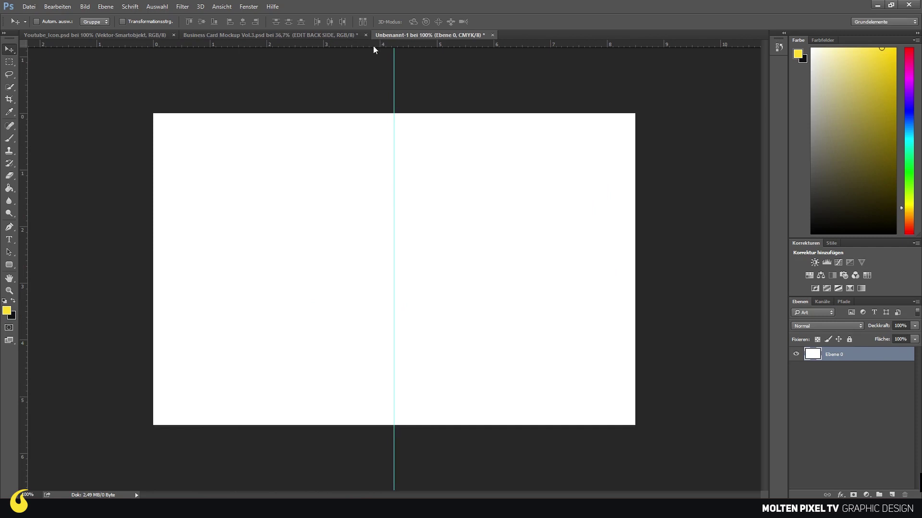
pyautogui.moveTo(377, 44); pyautogui.dragTo(402, 268)
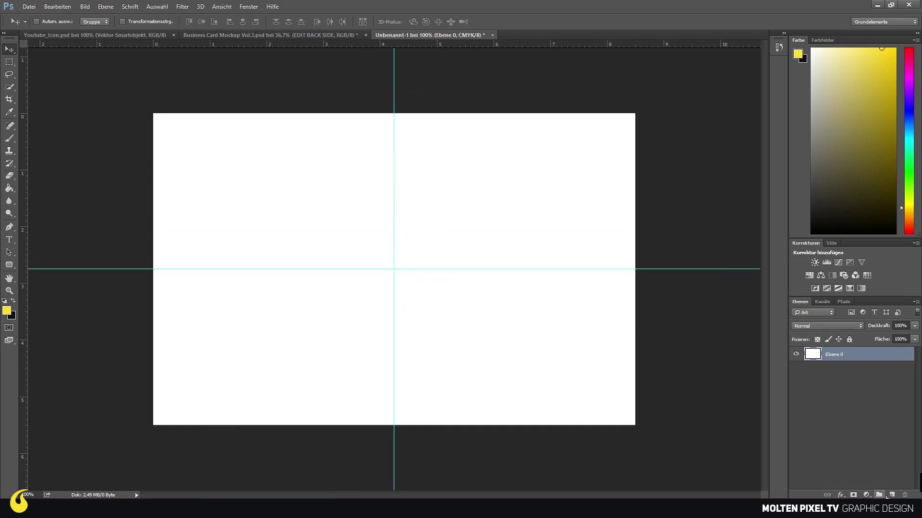
# On a new layer, draw a closed right-triangle path at the guide intersection
pyautogui.click(891, 495)
pyautogui.click(9, 226)
pyautogui.scroll(3, 417, 259)
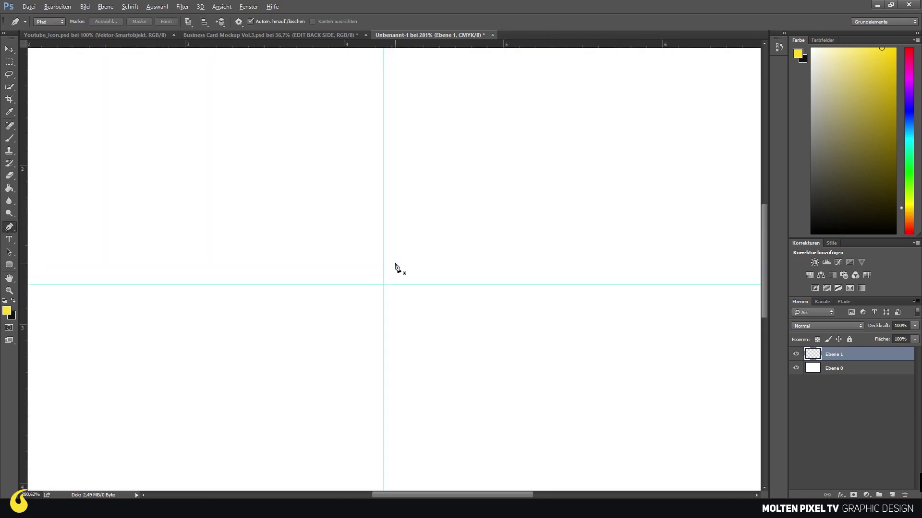
pyautogui.click(383, 253)
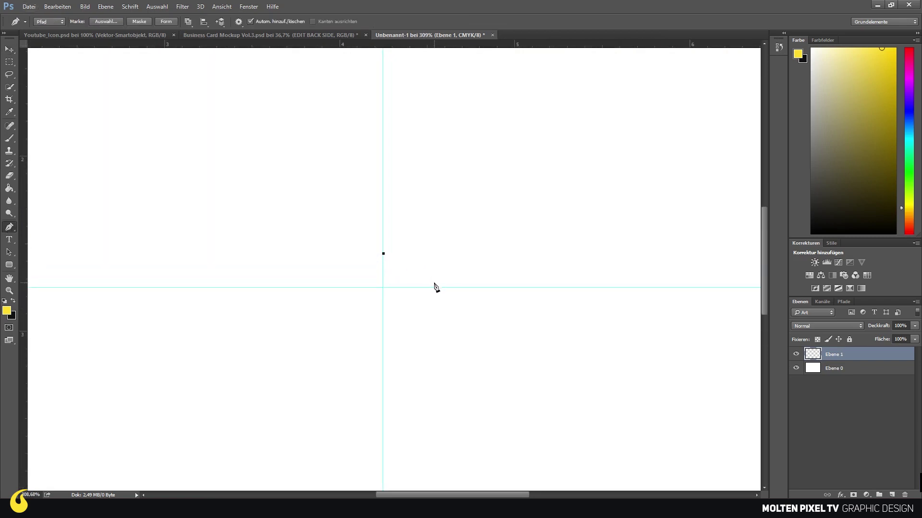
pyautogui.click(444, 288)
pyautogui.click(383, 288)
pyautogui.click(383, 255)
# Fill the triangle work path with black
pyautogui.click(845, 302)
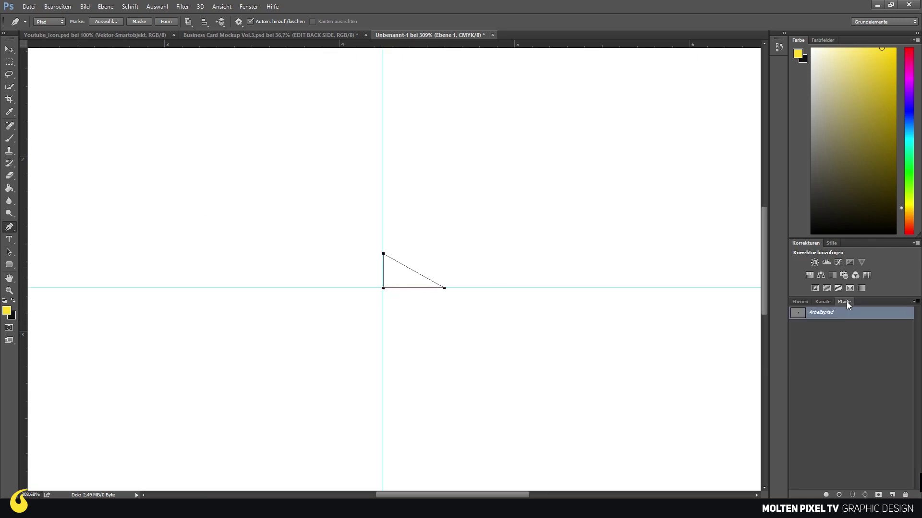
pyautogui.rightClick(826, 315)
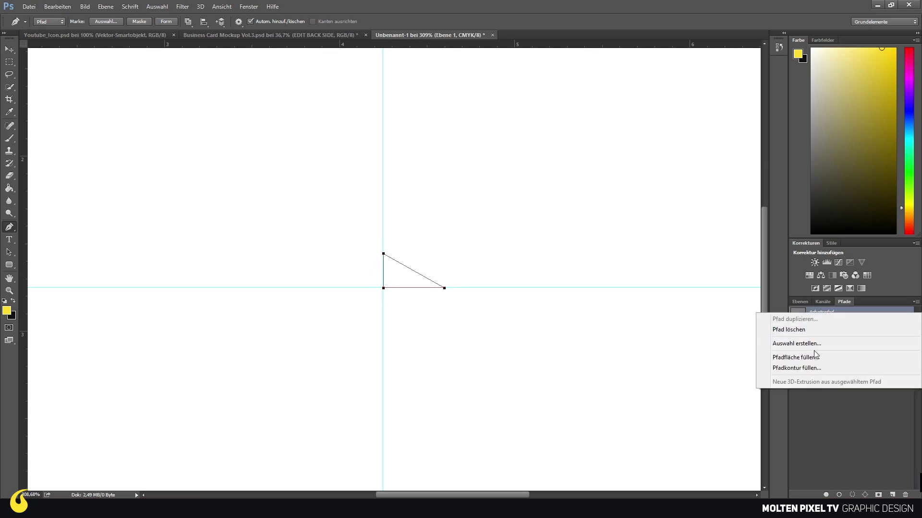
pyautogui.click(788, 354)
pyautogui.click(531, 142)
# Duplicate the triangle layer
pyautogui.click(826, 346)
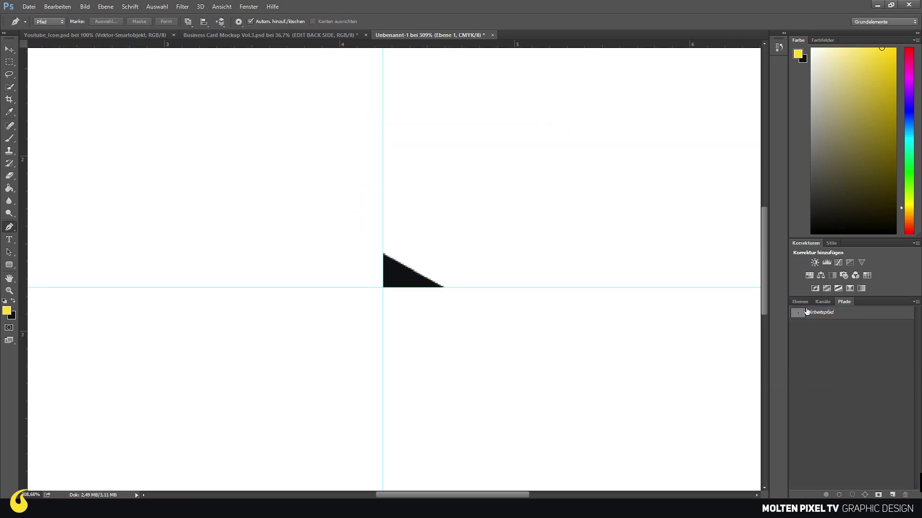
pyautogui.click(799, 302)
pyautogui.rightClick(837, 354)
pyautogui.click(707, 102)
# Mirror the triangle copy horizontally, move it alongside, and merge into one wide triangle
pyautogui.press('Return')
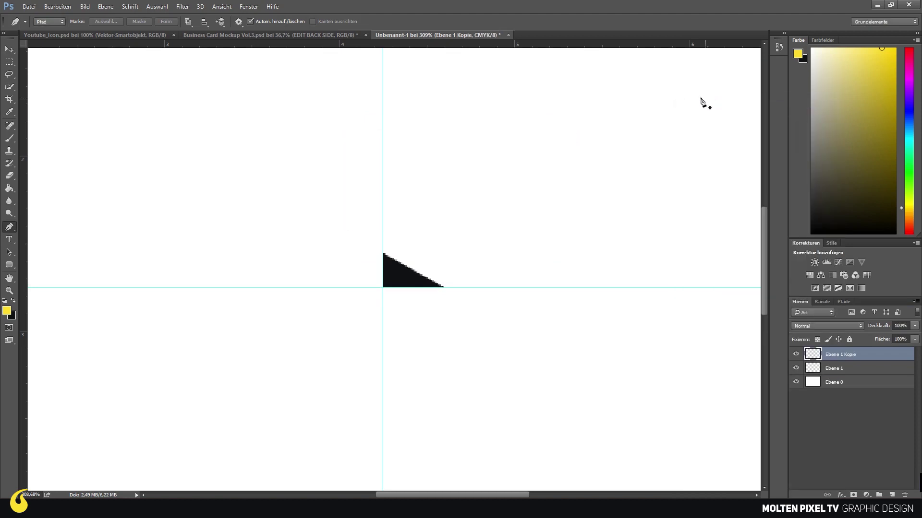
pyautogui.click(58, 8)
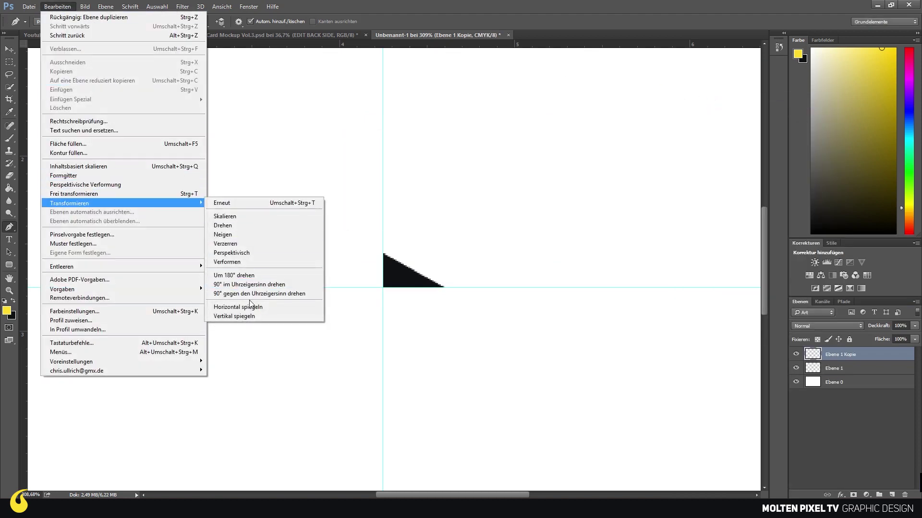
pyautogui.click(240, 307)
pyautogui.moveTo(419, 277); pyautogui.dragTo(356, 277)
pyautogui.click(9, 49)
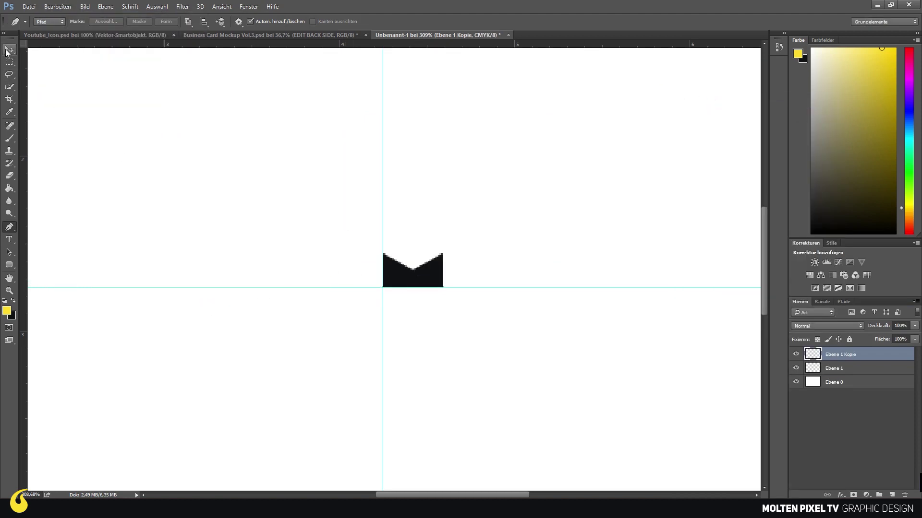
pyautogui.moveTo(434, 267); pyautogui.dragTo(377, 267)
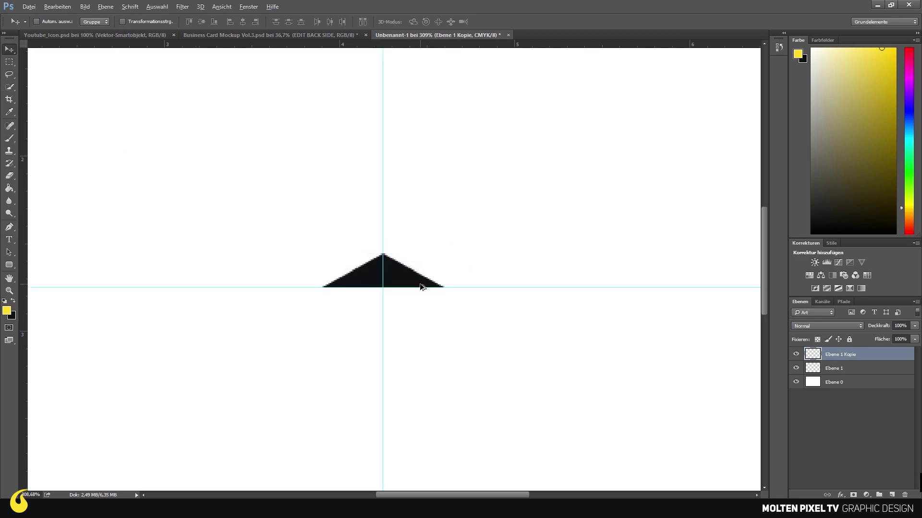
pyautogui.scroll(-1, 422, 283)
pyautogui.keyDown('shift'); pyautogui.click(825, 373); pyautogui.keyUp('shift')
pyautogui.rightClick(825, 373)
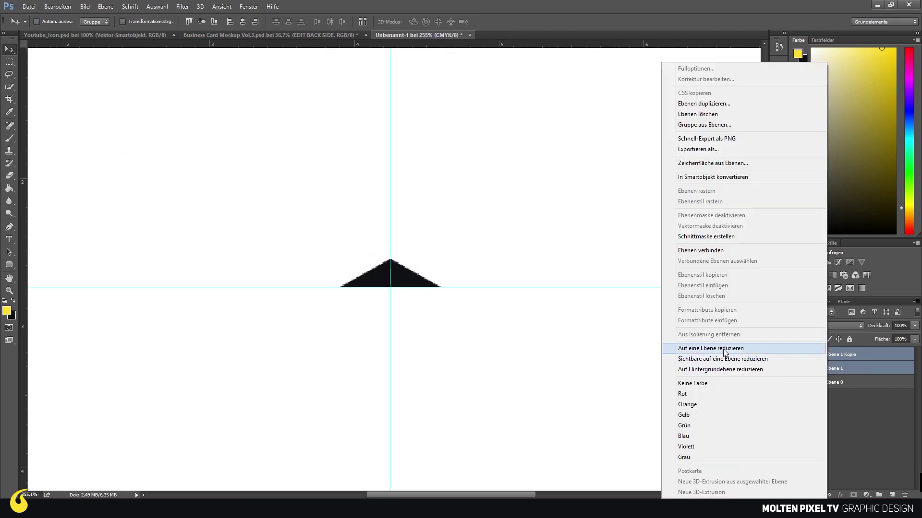
pyautogui.click(727, 351)
# Duplicate the wide triangle, flip it vertically below, and merge both into a diamond
pyautogui.rightClick(846, 356)
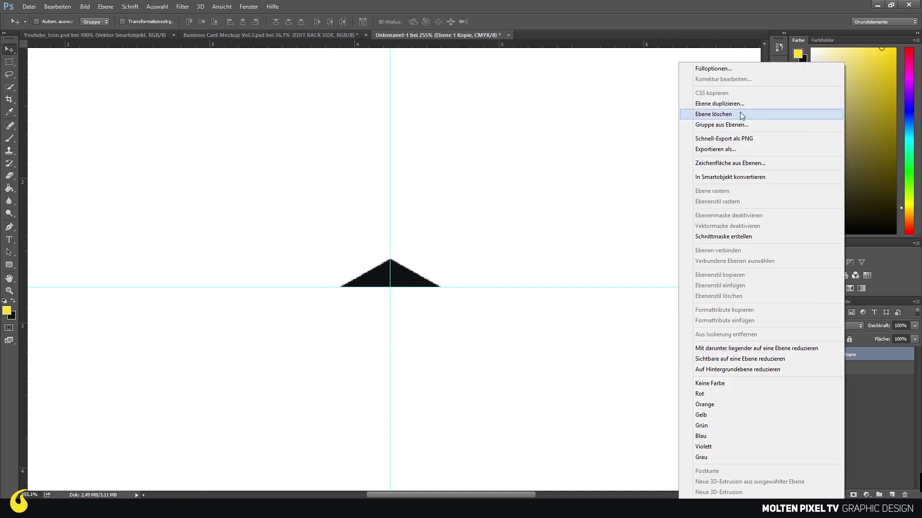
pyautogui.click(739, 111)
pyautogui.press('Return')
pyautogui.click(57, 6)
pyautogui.moveTo(69, 204)
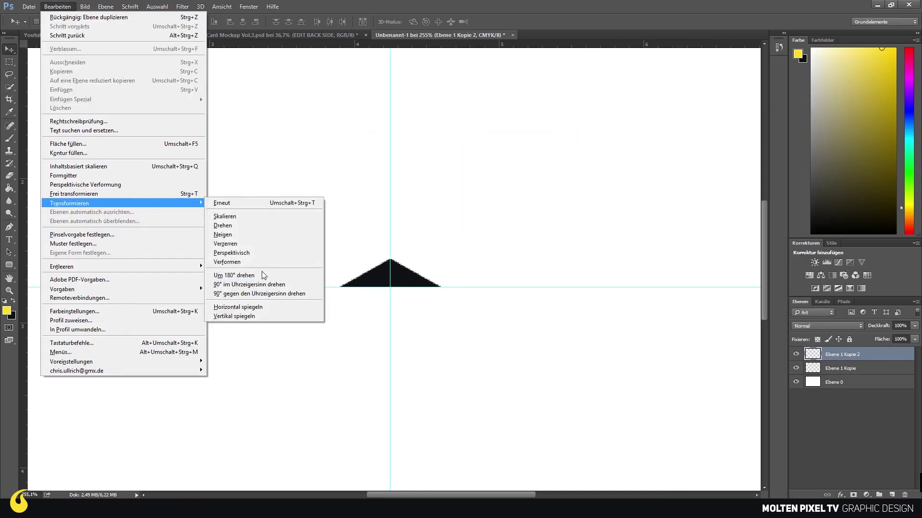
pyautogui.click(261, 316)
pyautogui.moveTo(405, 277); pyautogui.dragTo(408, 294)
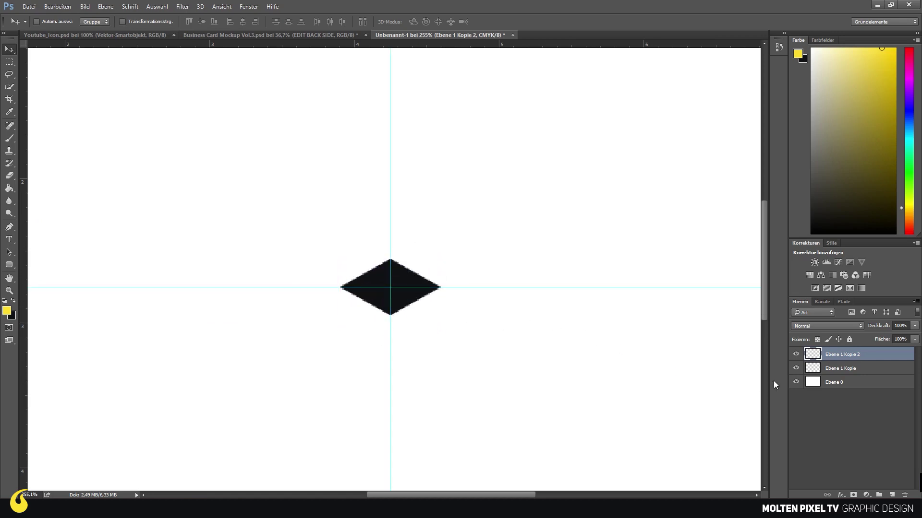
pyautogui.keyDown('shift'); pyautogui.click(838, 370); pyautogui.keyUp('shift')
pyautogui.rightClick(836, 369)
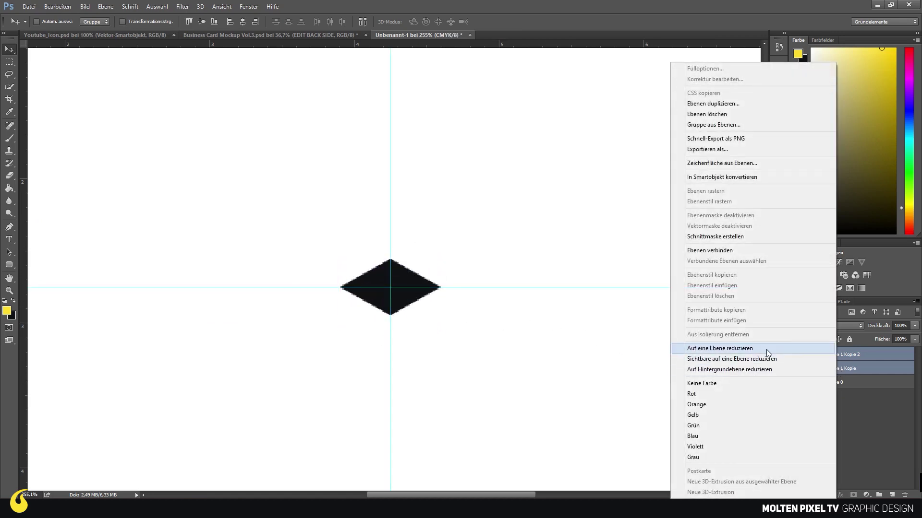
pyautogui.click(767, 349)
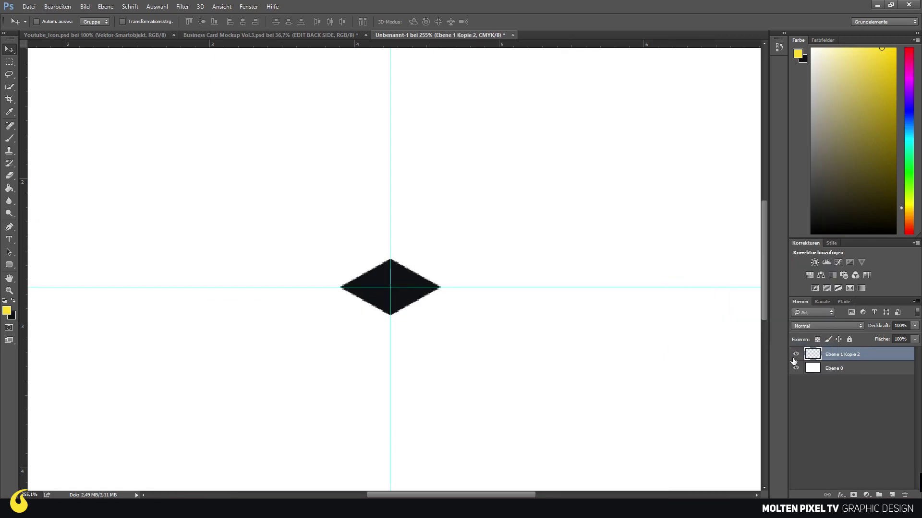
pyautogui.press('ctrl')
# Duplicate the diamond layer and drag the copy straight down, tip to tip below the original
pyautogui.hotkey('ctrl', 'h')
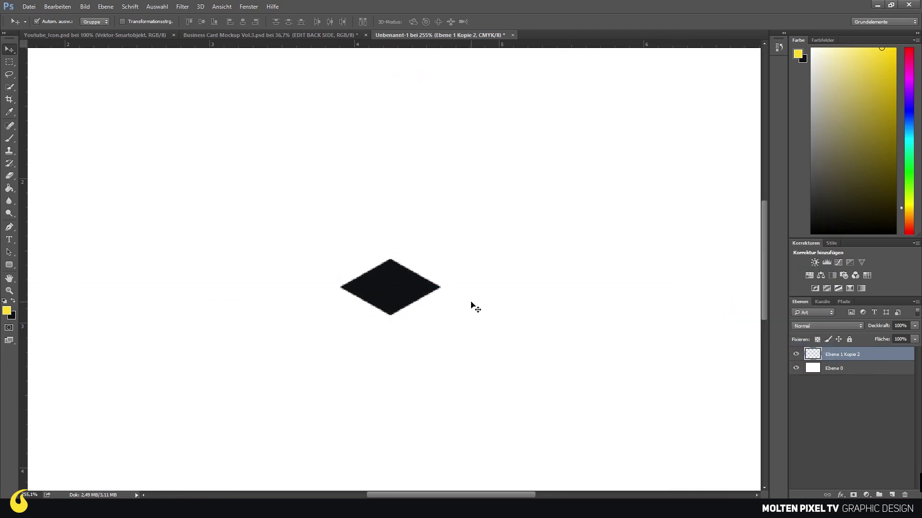
pyautogui.hotkey('ctrl', 'h')
pyautogui.hotkey('ctrl', 'h')
pyautogui.hotkey('ctrl', 'h')
pyautogui.hotkey('ctrl', 'h')
pyautogui.moveTo(463, 304); pyautogui.dragTo(428, 284)
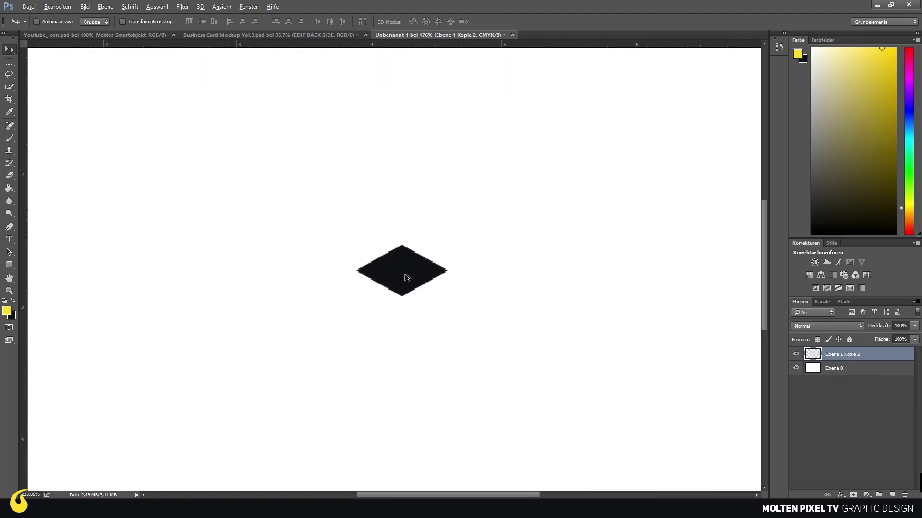
pyautogui.hotkey('ctrl', 'h')
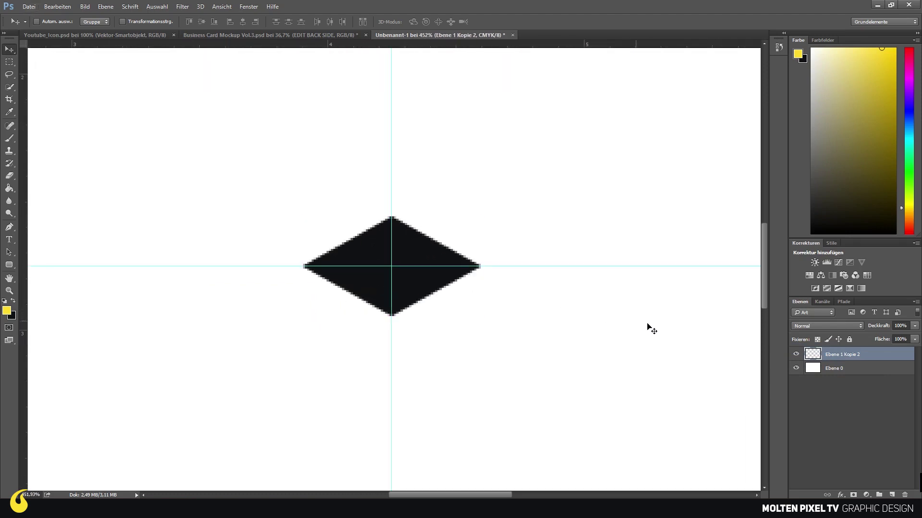
pyautogui.rightClick(838, 358)
pyautogui.click(711, 104)
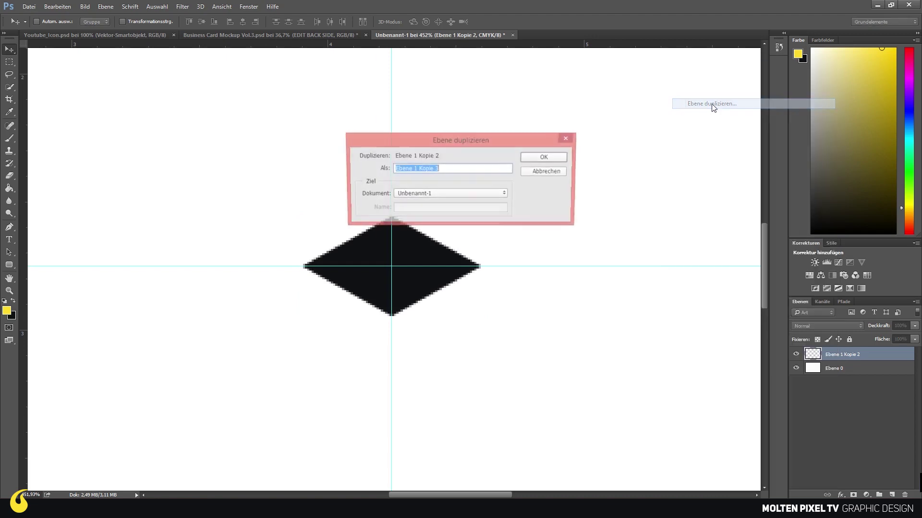
pyautogui.press('Return')
pyautogui.moveTo(407, 258); pyautogui.dragTo(407, 358)
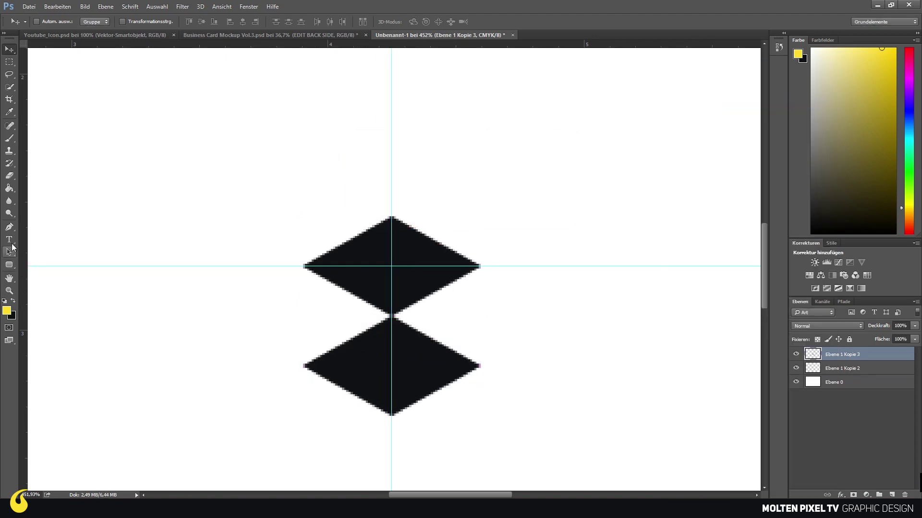
pyautogui.click(14, 230)
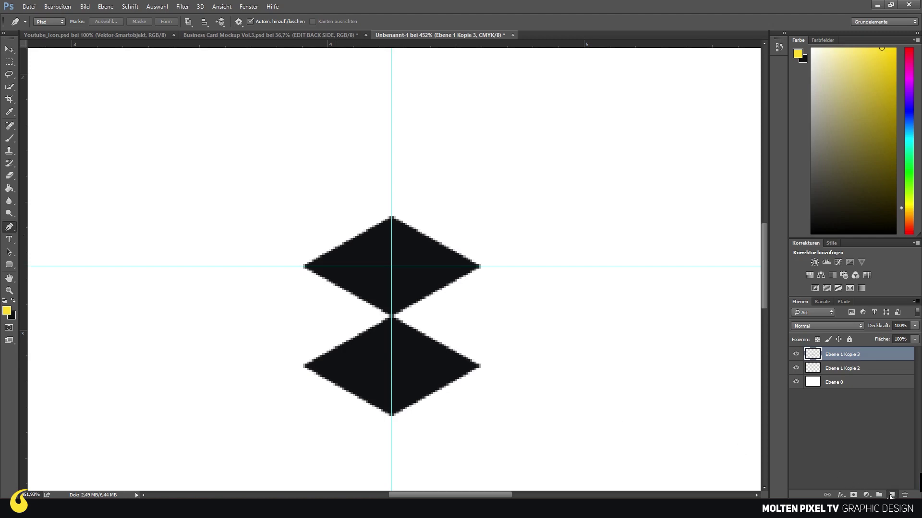
# On a new layer, draw a closed path through the diamonds' left tips and straighten its left edge
pyautogui.click(892, 495)
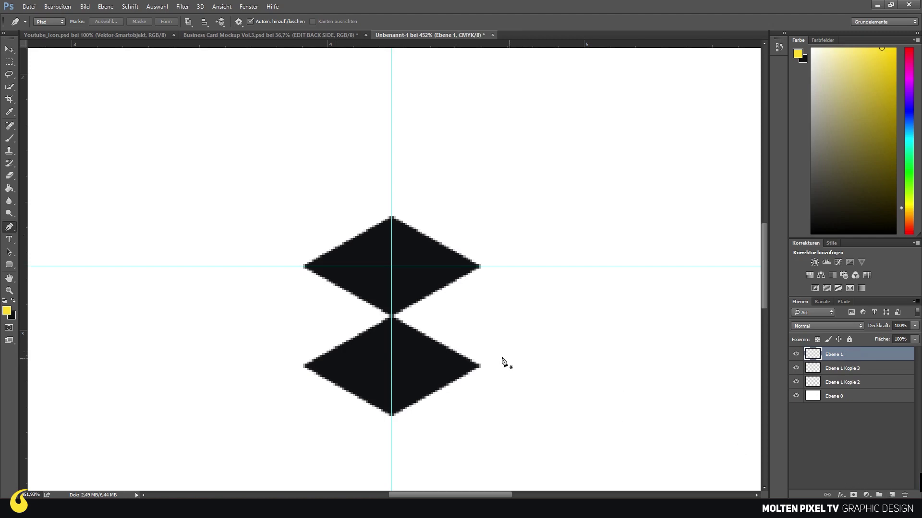
pyautogui.click(303, 266)
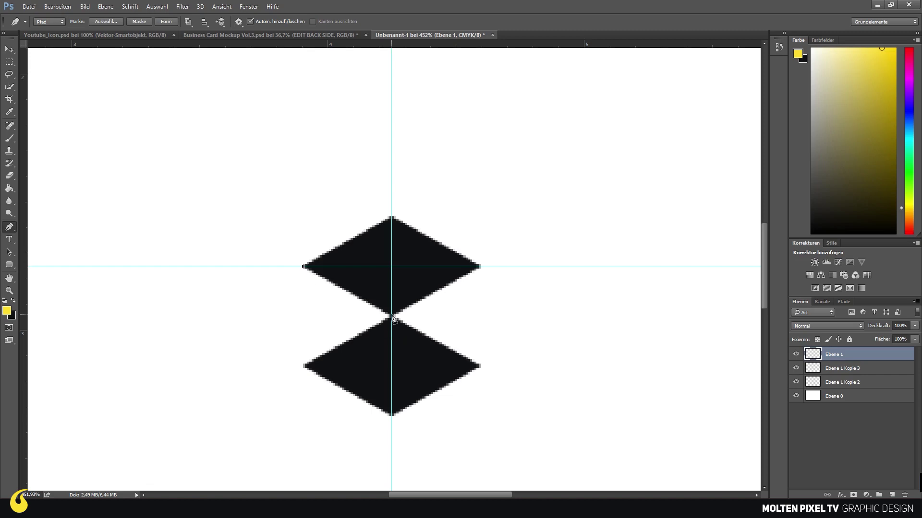
pyautogui.click(393, 316)
pyautogui.click(392, 416)
pyautogui.click(303, 267)
pyautogui.scroll(5, 308, 376)
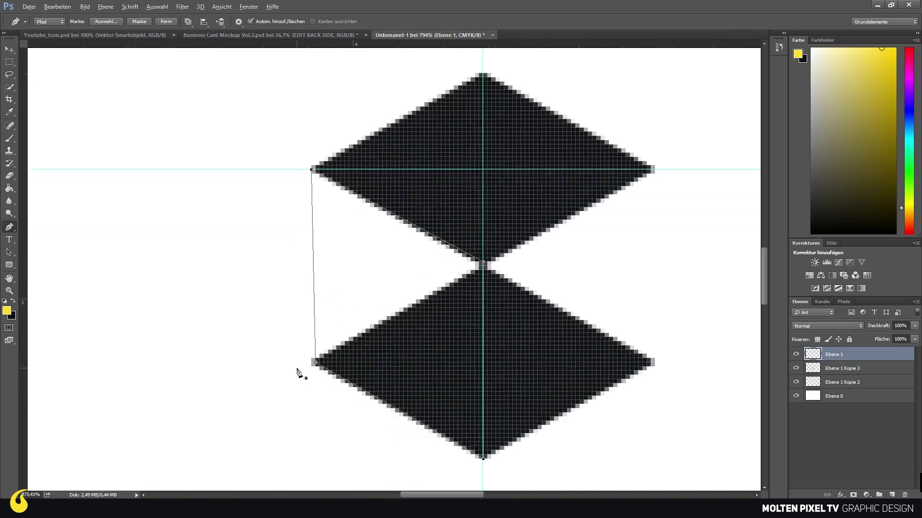
pyautogui.moveTo(325, 361); pyautogui.dragTo(319, 361)
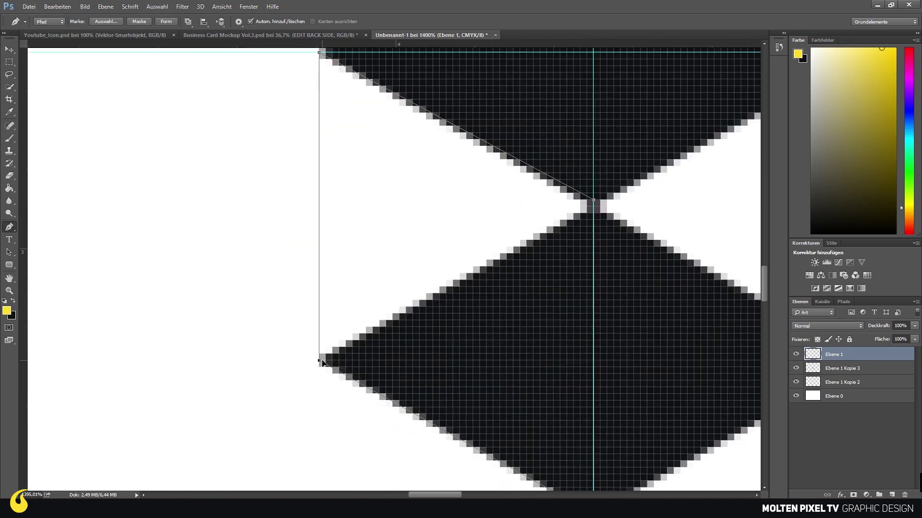
# Move the path's upper-left point onto the guide
pyautogui.scroll(-5, 331, 362)
pyautogui.scroll(3, 335, 166)
pyautogui.scroll(2, 335, 179)
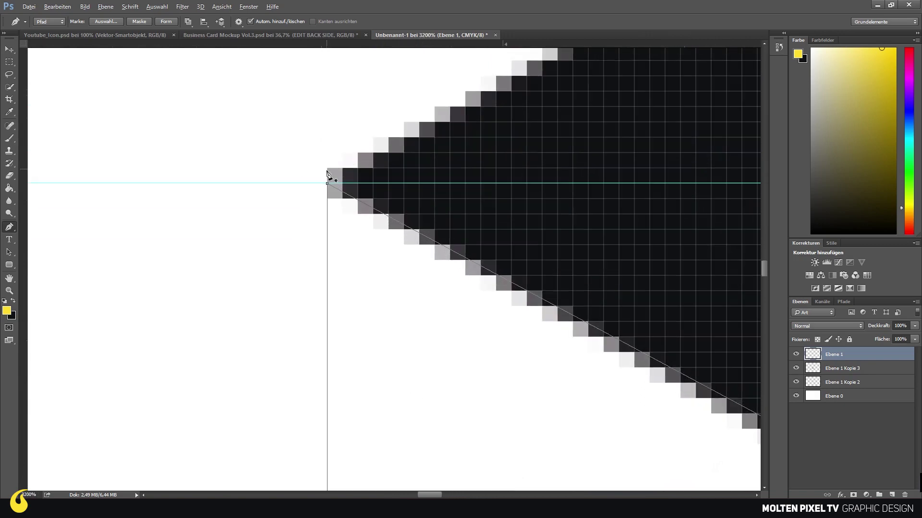
pyautogui.scroll(1, 342, 186)
pyautogui.scroll(-2, 514, 272)
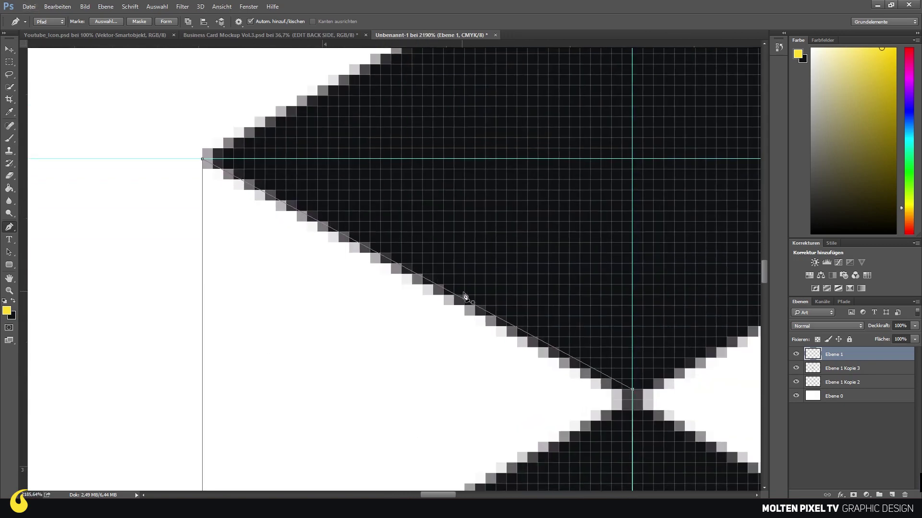
pyautogui.scroll(2, 204, 161)
pyautogui.scroll(1, 283, 213)
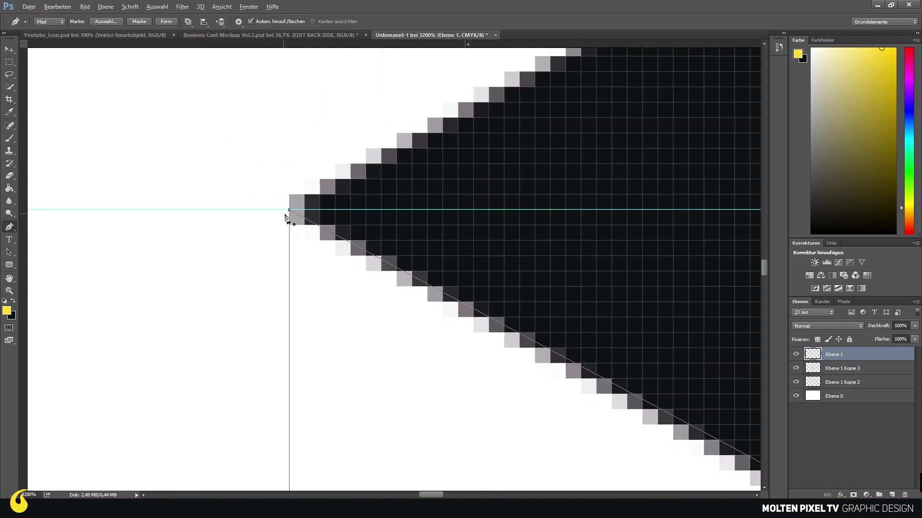
pyautogui.press('alt')
pyautogui.moveTo(289, 212); pyautogui.dragTo(289, 204)
# Fill the work path with black to join the diamonds into a half hexagon
pyautogui.scroll(-2, 289, 206)
pyautogui.scroll(-2, 289, 206)
pyautogui.scroll(-1, 312, 240)
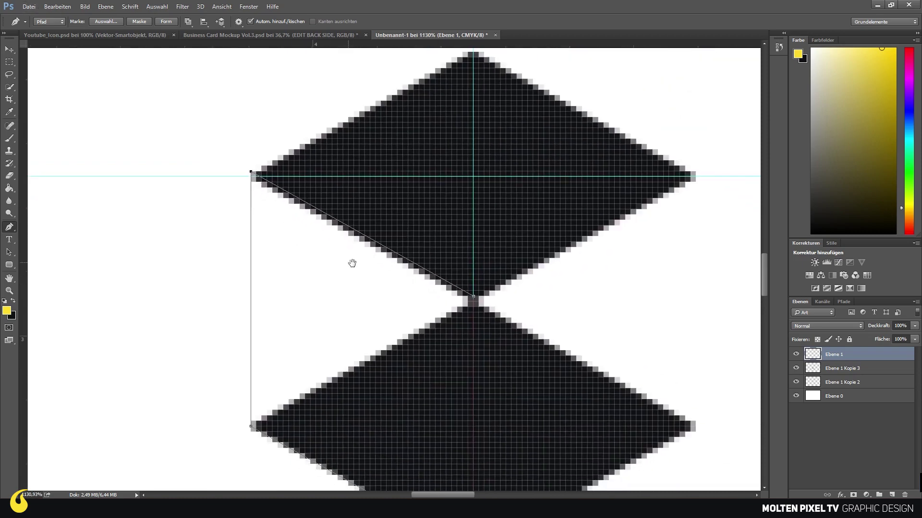
pyautogui.scroll(3, 473, 300)
pyautogui.scroll(-1, 453, 300)
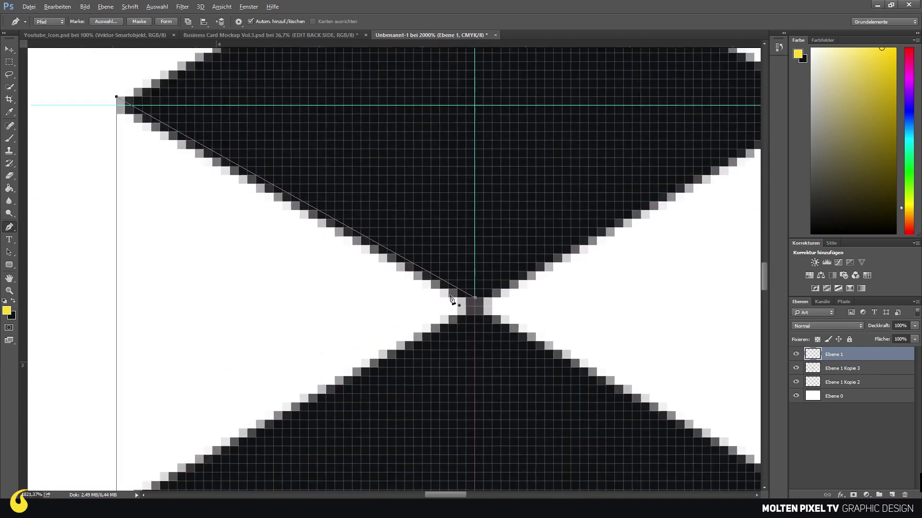
pyautogui.scroll(-3, 452, 300)
pyautogui.scroll(-1, 447, 298)
pyautogui.scroll(-2, 397, 311)
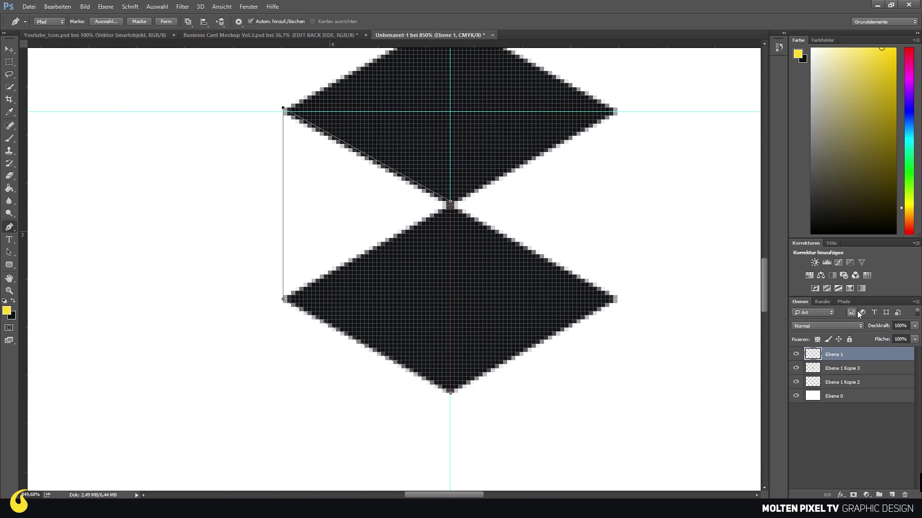
pyautogui.click(843, 302)
pyautogui.rightClick(818, 317)
pyautogui.click(803, 360)
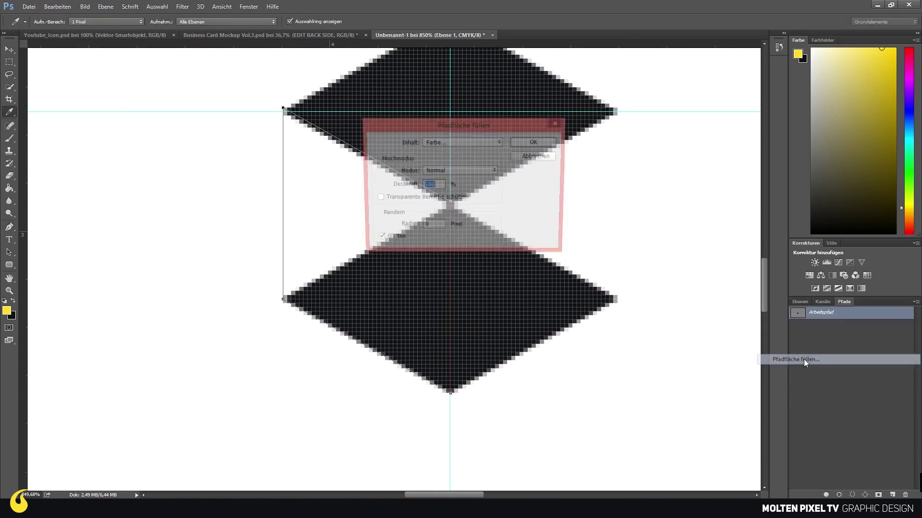
pyautogui.press('Return')
# Hide the work path and duplicate the half-hexagon layer
pyautogui.click(792, 364)
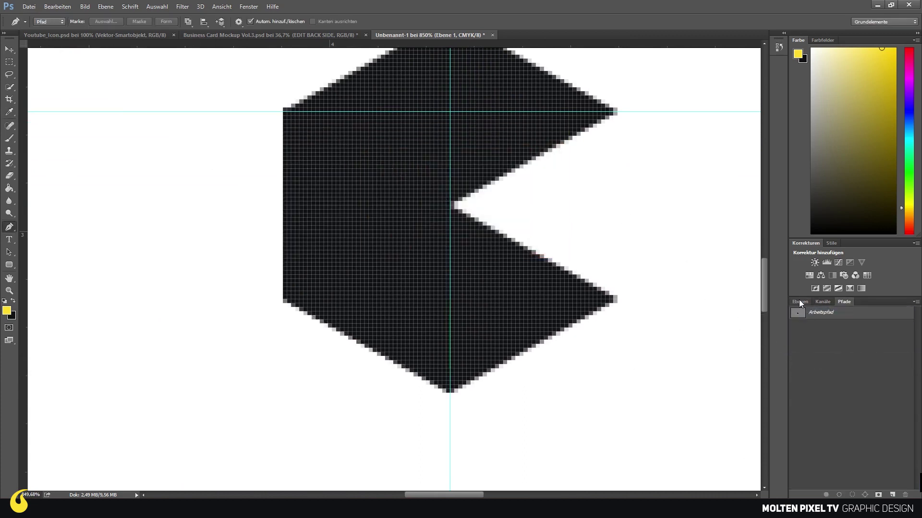
pyautogui.click(799, 302)
pyautogui.rightClick(839, 359)
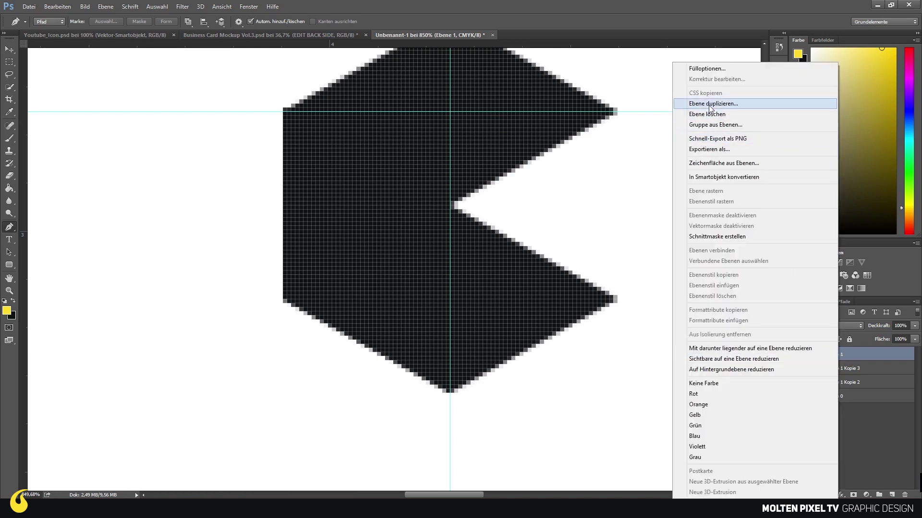
pyautogui.click(710, 108)
pyautogui.press('Return')
# Flip the copy horizontally and slide it right to close the hexagon
pyautogui.click(57, 6)
pyautogui.moveTo(70, 203)
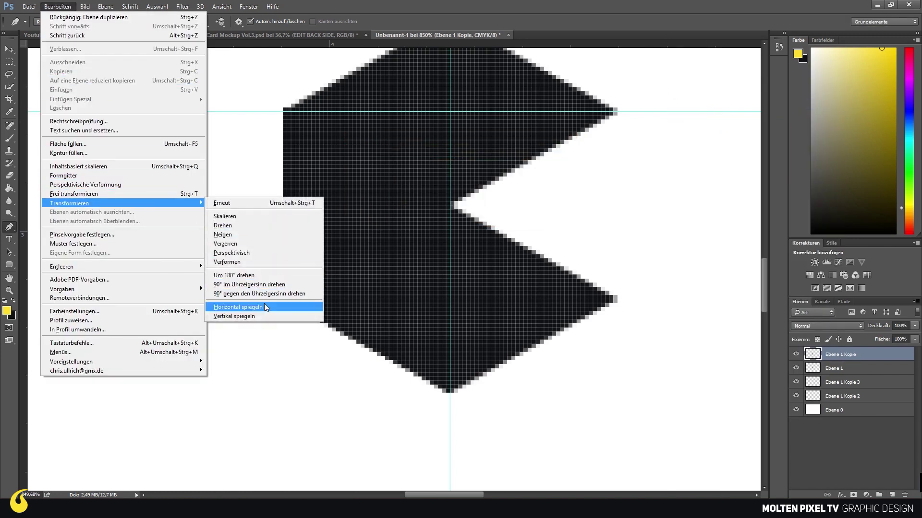
pyautogui.click(264, 306)
pyautogui.moveTo(318, 216); pyautogui.dragTo(186, 226)
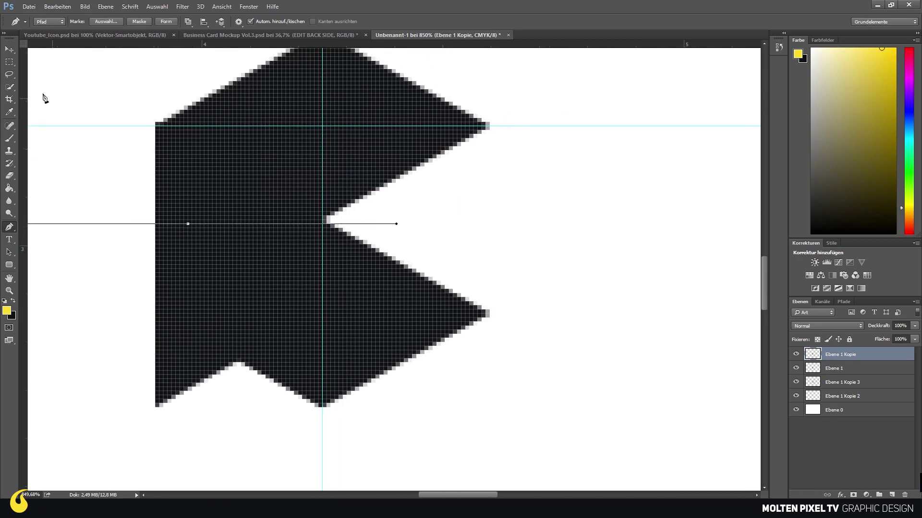
pyautogui.click(9, 49)
pyautogui.moveTo(375, 211)
pyautogui.mouseDown()
pyautogui.moveTo(326, 211)
pyautogui.moveTo(361, 206)
pyautogui.mouseUp()
pyautogui.scroll(-3, 355, 250)
pyautogui.moveTo(353, 254); pyautogui.dragTo(428, 277)
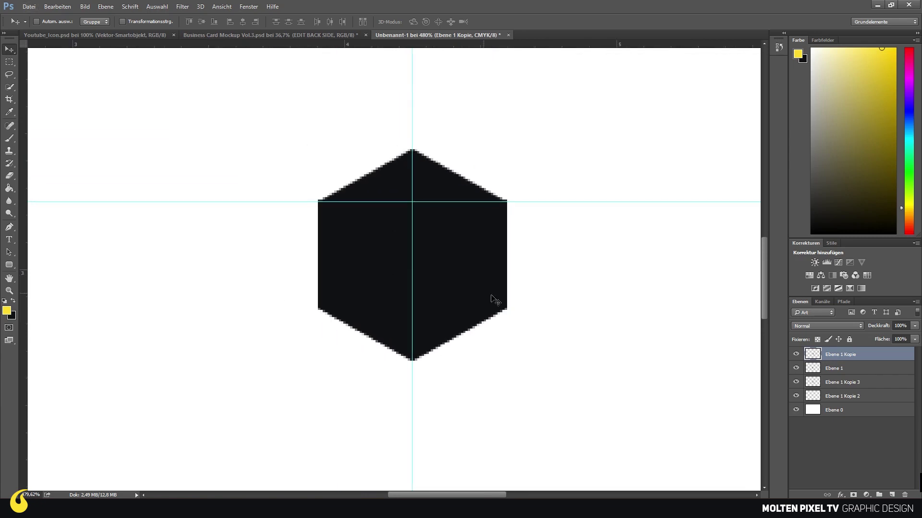
# Give the top-face layer a colour overlay of grey 292929
pyautogui.rightClick(842, 360)
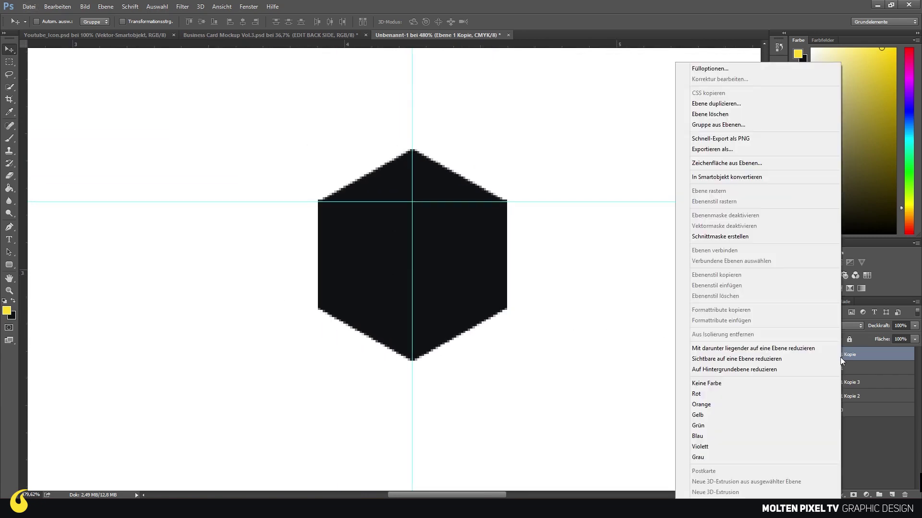
pyautogui.press('Escape')
pyautogui.rightClick(832, 397)
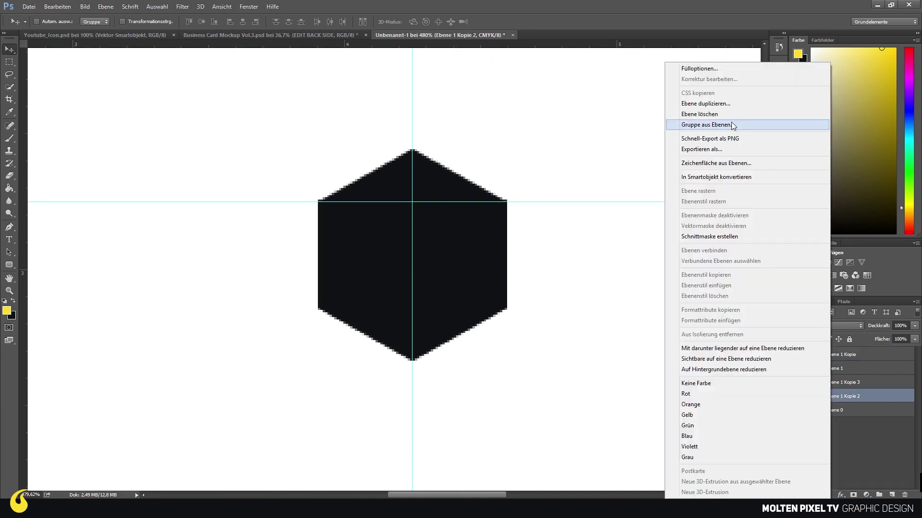
pyautogui.click(696, 67)
pyautogui.click(528, 283)
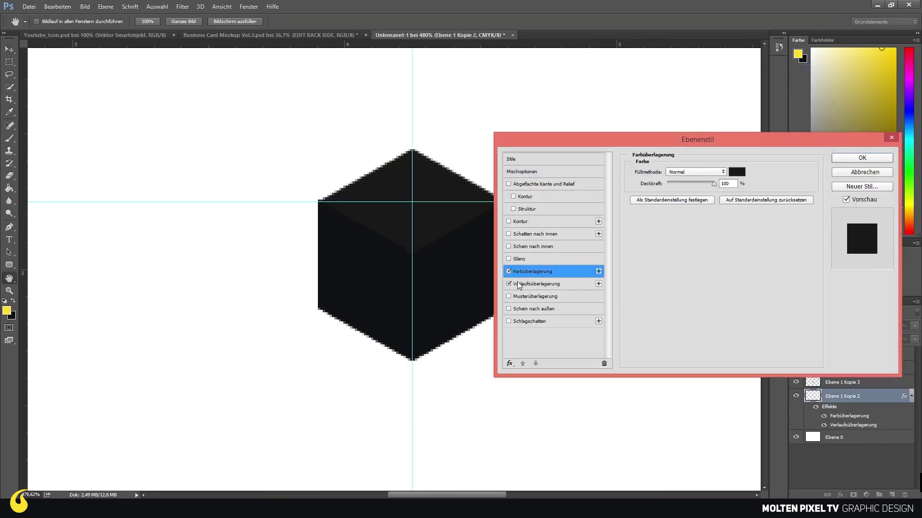
pyautogui.click(509, 283)
pyautogui.click(737, 172)
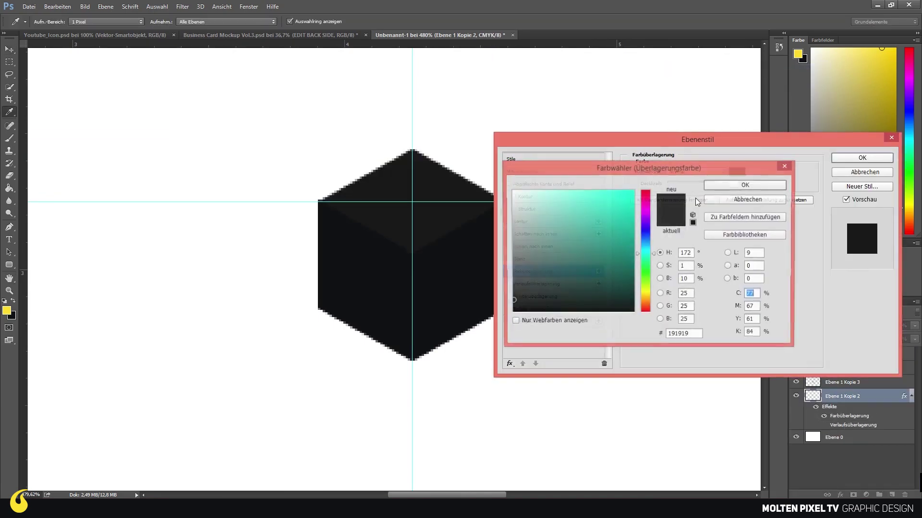
pyautogui.click(512, 294)
pyautogui.moveTo(512, 294)
pyautogui.mouseDown()
pyautogui.moveTo(575, 268)
pyautogui.moveTo(506, 293)
pyautogui.mouseUp()
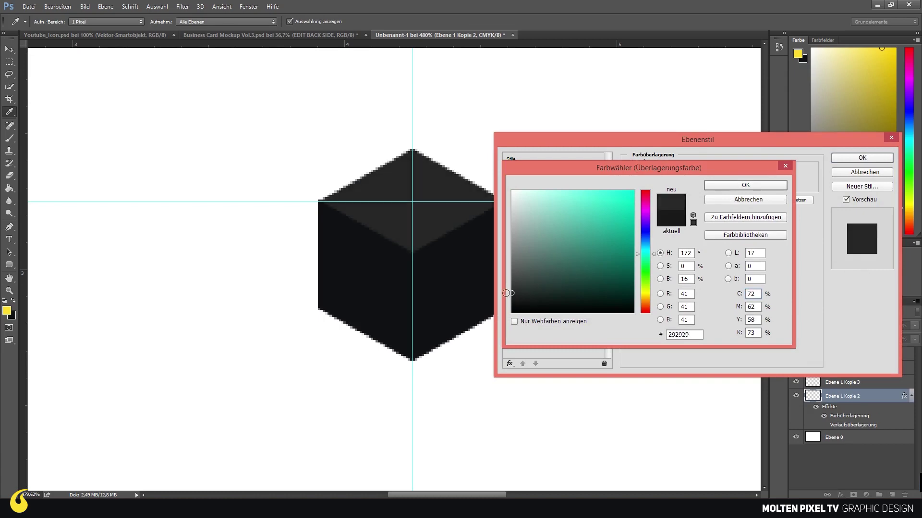
pyautogui.click(745, 185)
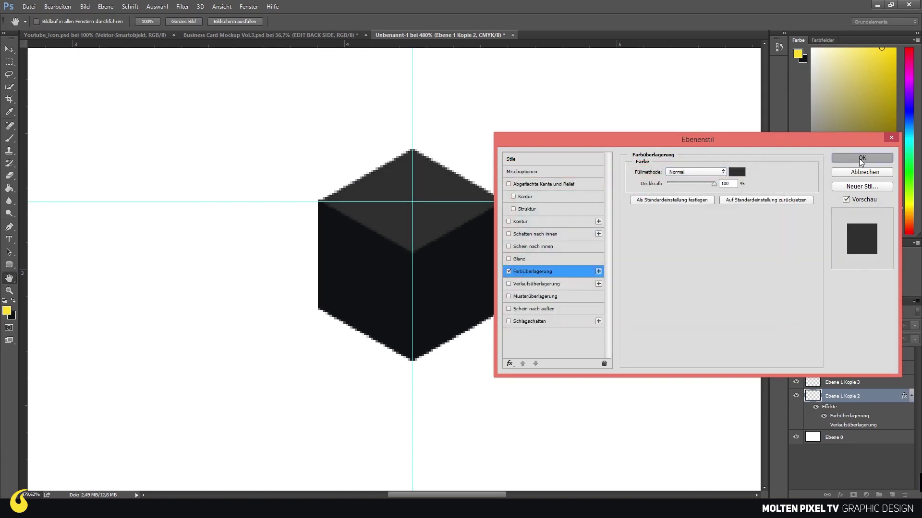
pyautogui.click(862, 158)
# Give the left-face layer a near-black colour overlay of 111214
pyautogui.rightClick(835, 368)
pyautogui.click(749, 69)
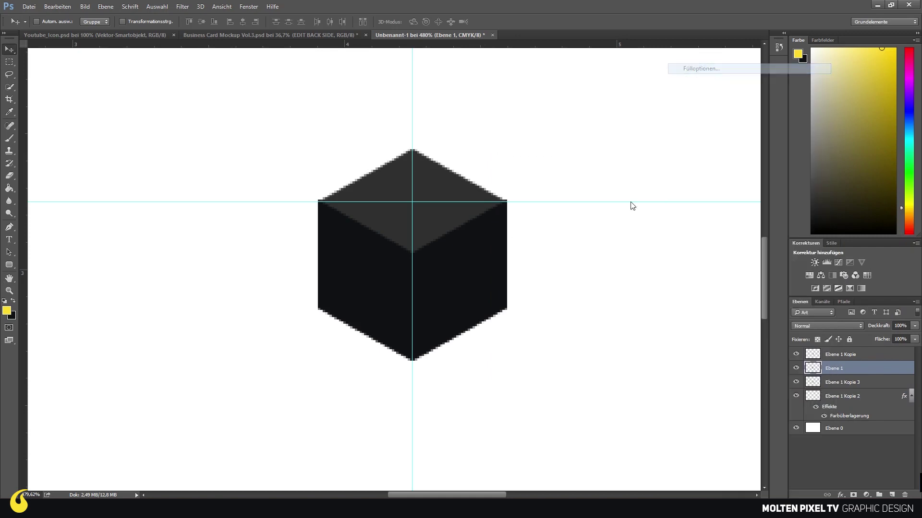
pyautogui.click(533, 271)
pyautogui.click(690, 177)
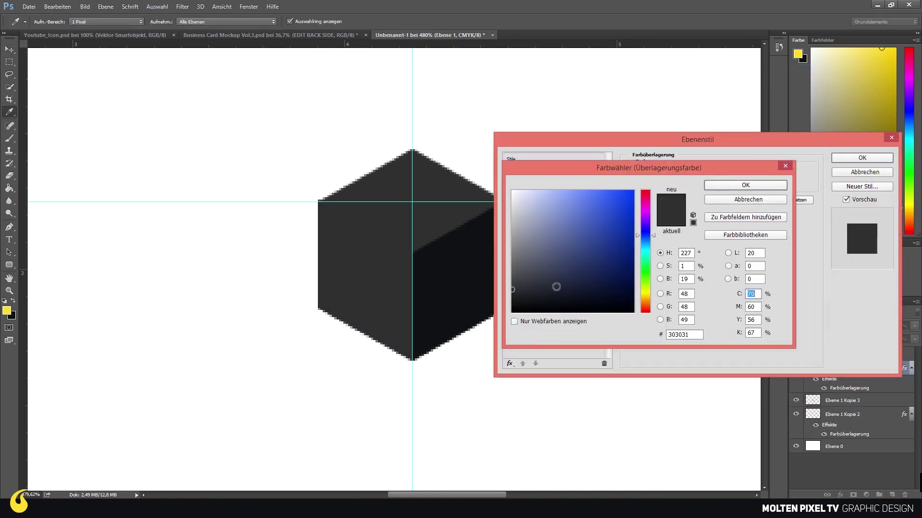
pyautogui.click(515, 298)
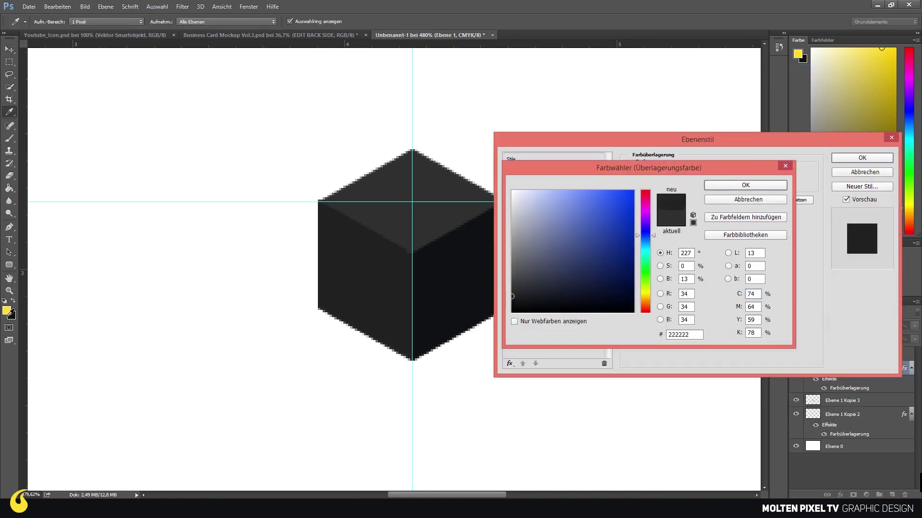
pyautogui.click(13, 316)
pyautogui.click(745, 185)
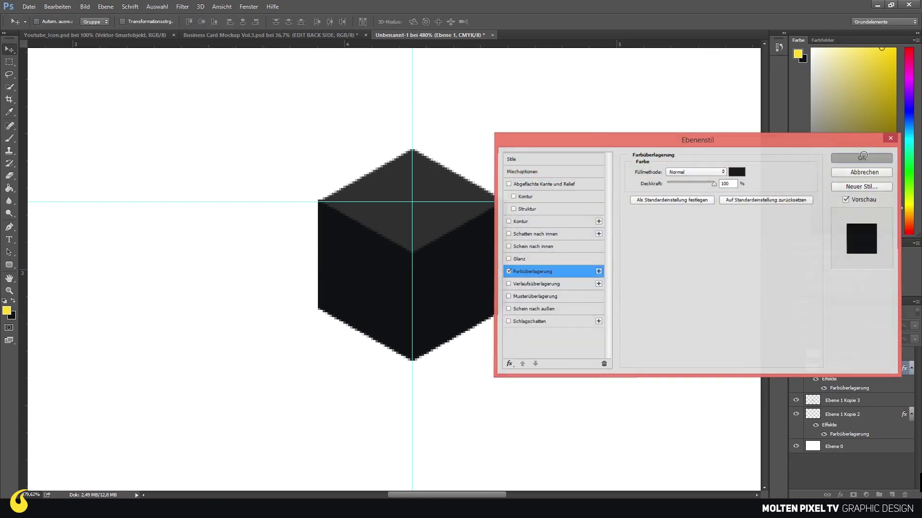
pyautogui.click(862, 157)
# Give the right-face layer a colour overlay of grey 232324
pyautogui.rightClick(835, 354)
pyautogui.click(702, 69)
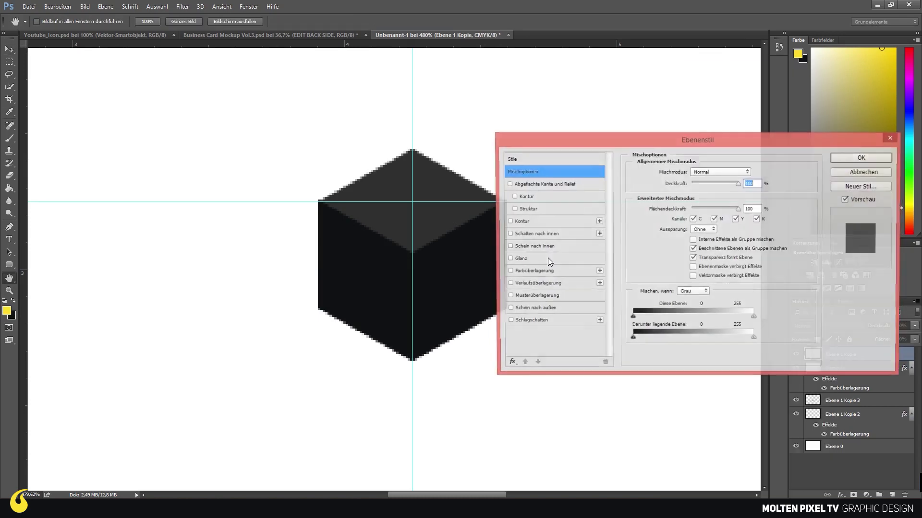
pyautogui.click(532, 270)
pyautogui.click(734, 173)
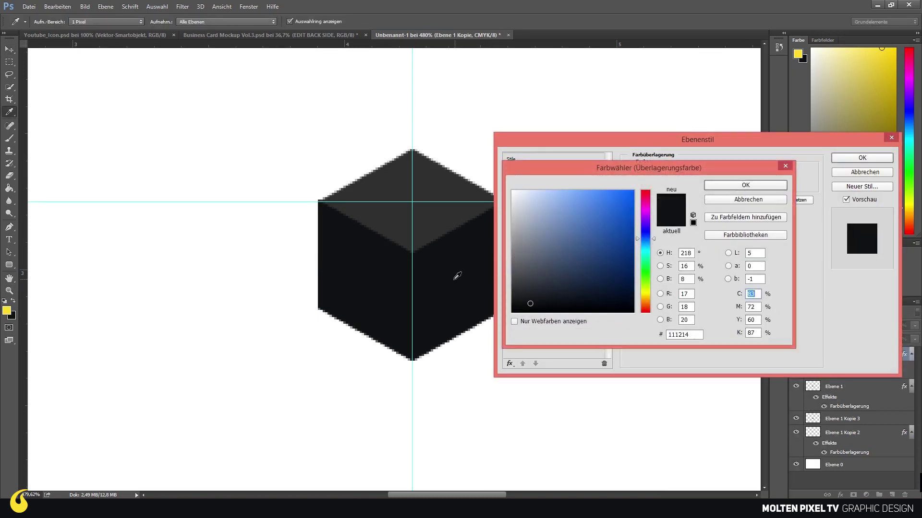
pyautogui.click(432, 222)
pyautogui.click(515, 293)
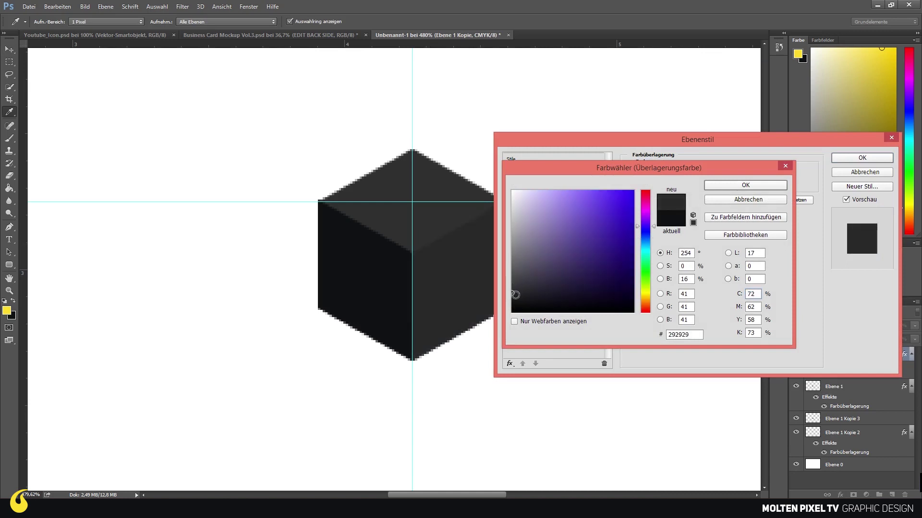
pyautogui.click(515, 295)
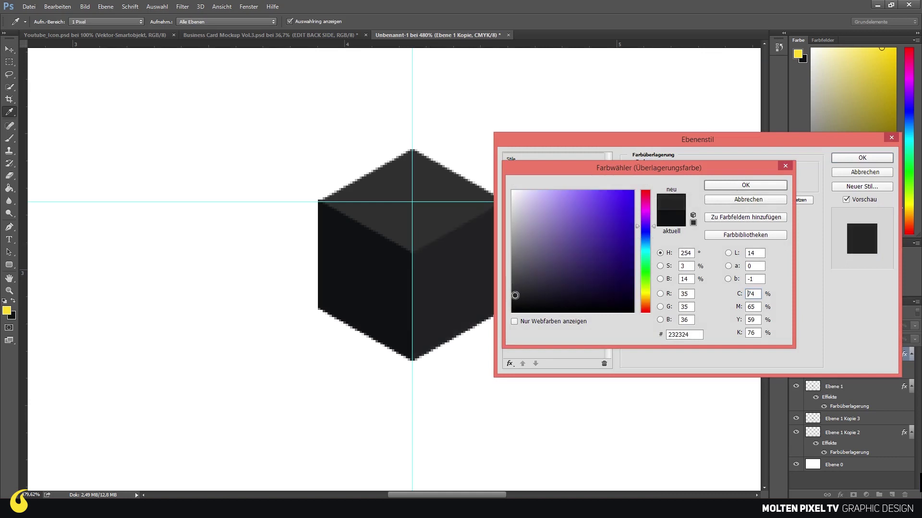
pyautogui.click(746, 185)
pyautogui.click(862, 157)
# Merge the selected cube face layers into one layer with Auf eine Ebene reduzieren
pyautogui.scroll(-5, 529, 249)
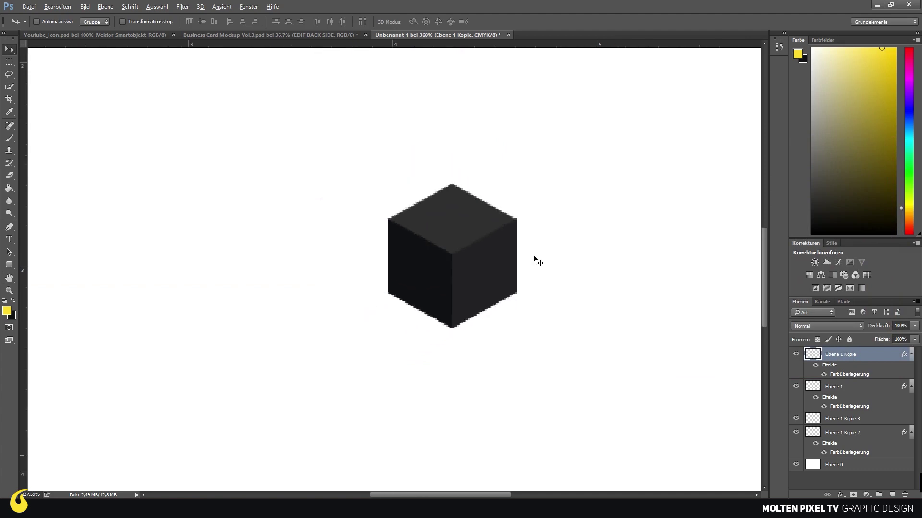
pyautogui.scroll(3, 552, 246)
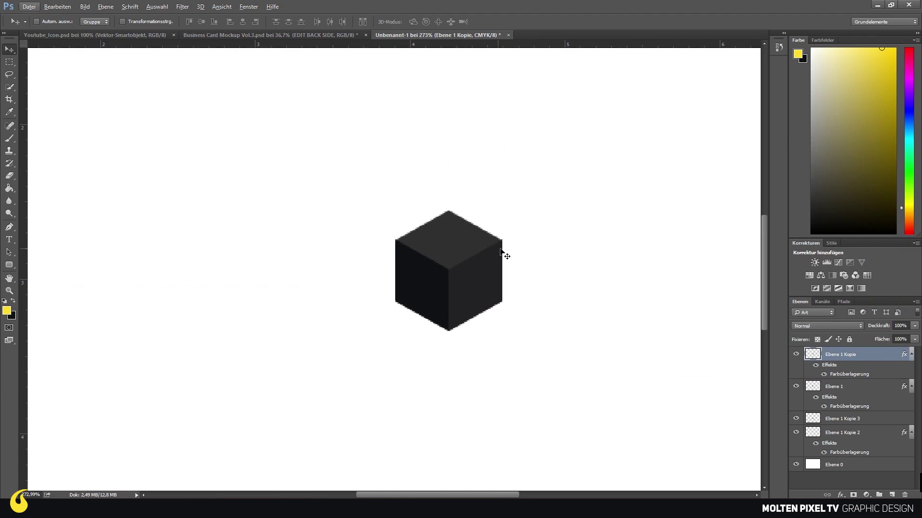
pyautogui.scroll(5, 461, 253)
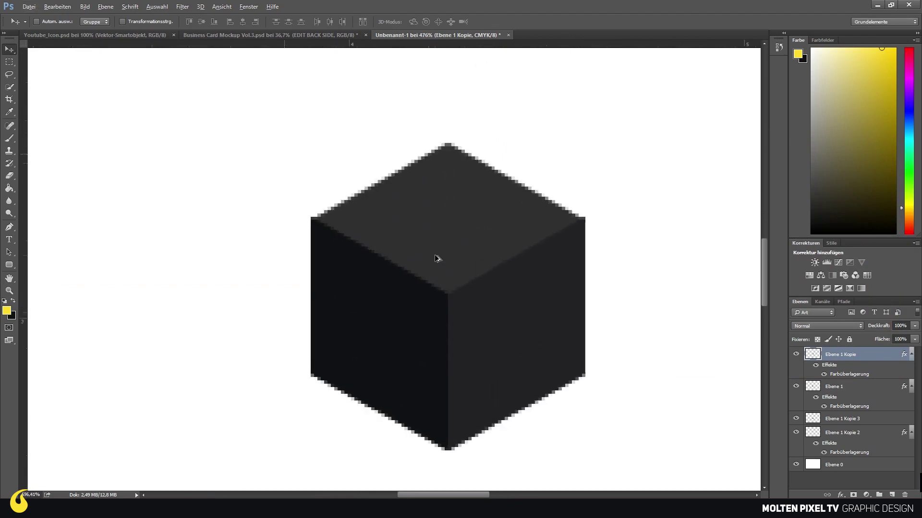
pyautogui.keyDown('shift'); pyautogui.click(842, 434); pyautogui.keyUp('shift')
pyautogui.rightClick(840, 363)
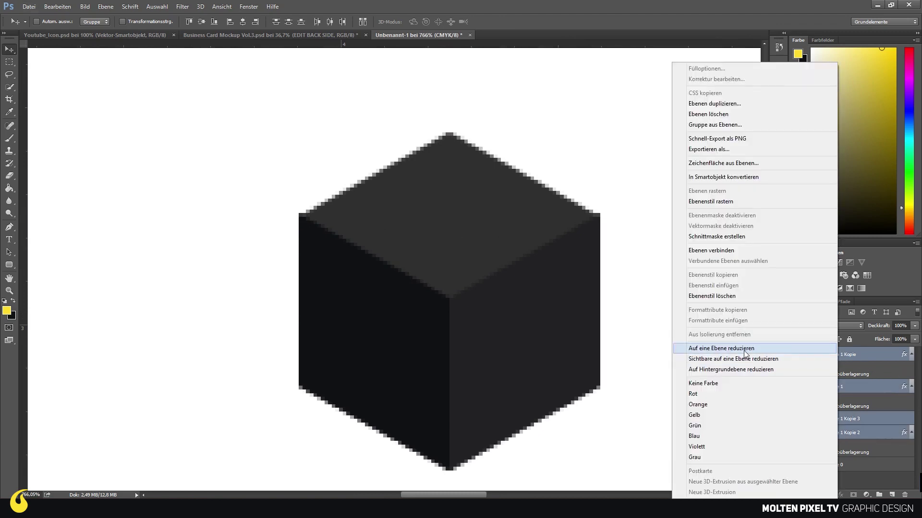
pyautogui.click(746, 354)
# Zoom in on the cube's left corner to inspect its pixel edges, then zoom back out
pyautogui.press('m')
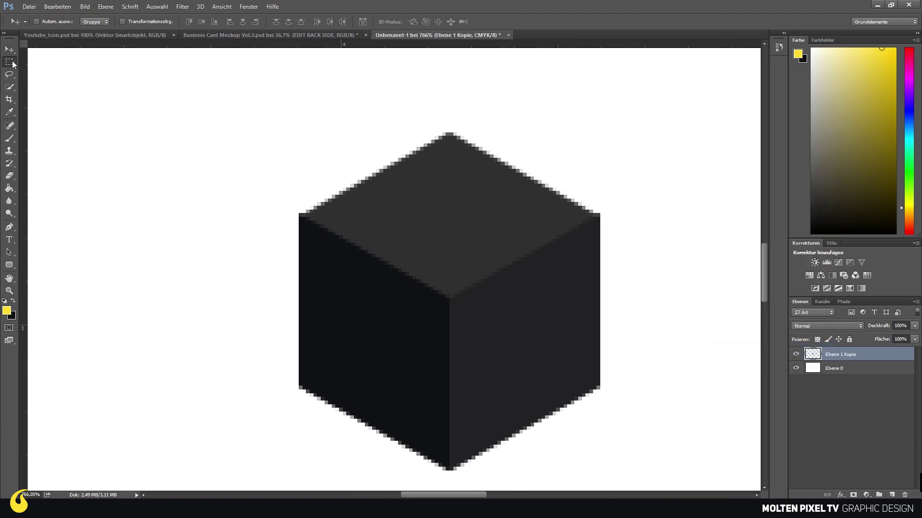
pyautogui.scroll(2, 292, 209)
pyautogui.scroll(2, 292, 209)
pyautogui.moveTo(295, 181); pyautogui.dragTo(314, 201)
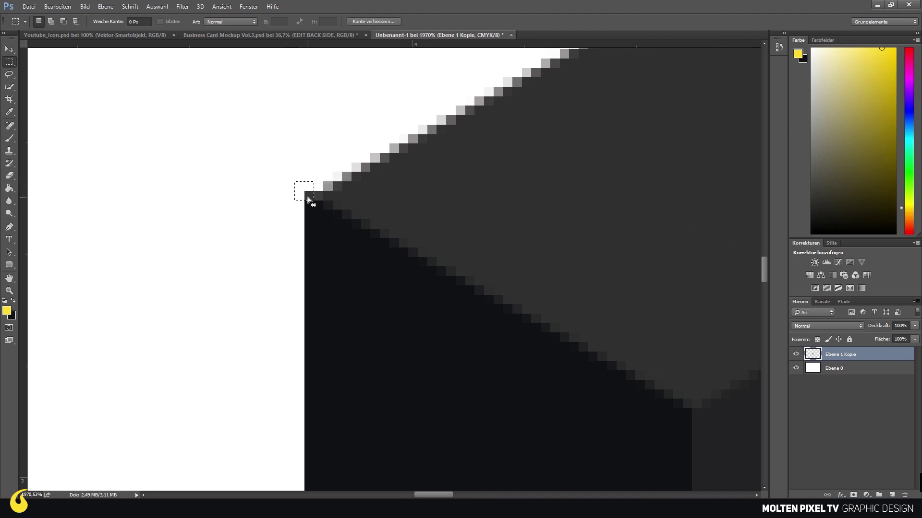
pyautogui.hscroll(3, 133, 267)
pyautogui.hscroll(3, 133, 268)
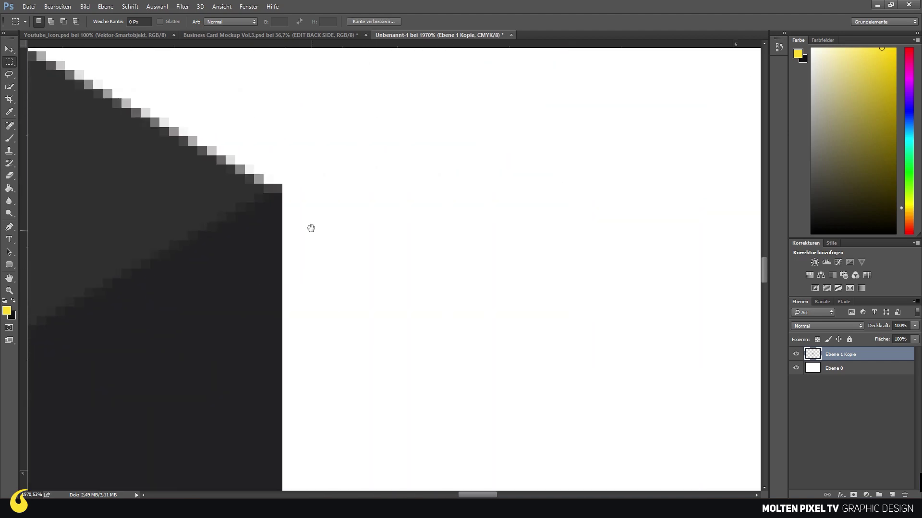
pyautogui.moveTo(301, 193); pyautogui.dragTo(279, 189)
pyautogui.scroll(-3, 327, 278)
pyautogui.scroll(-4, 331, 276)
pyautogui.scroll(-1, 339, 273)
pyautogui.scroll(-2, 365, 281)
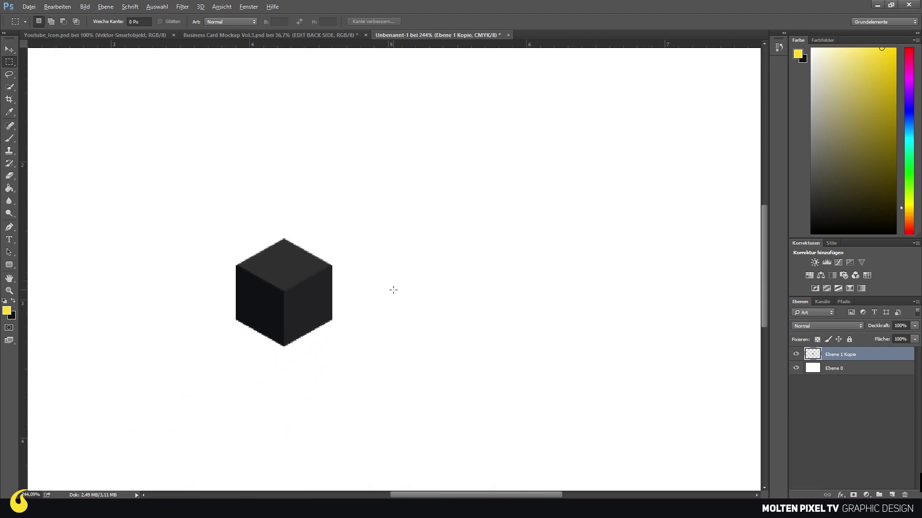
pyautogui.scroll(-2, 336, 295)
pyautogui.scroll(-2, 441, 308)
pyautogui.scroll(10, 452, 305)
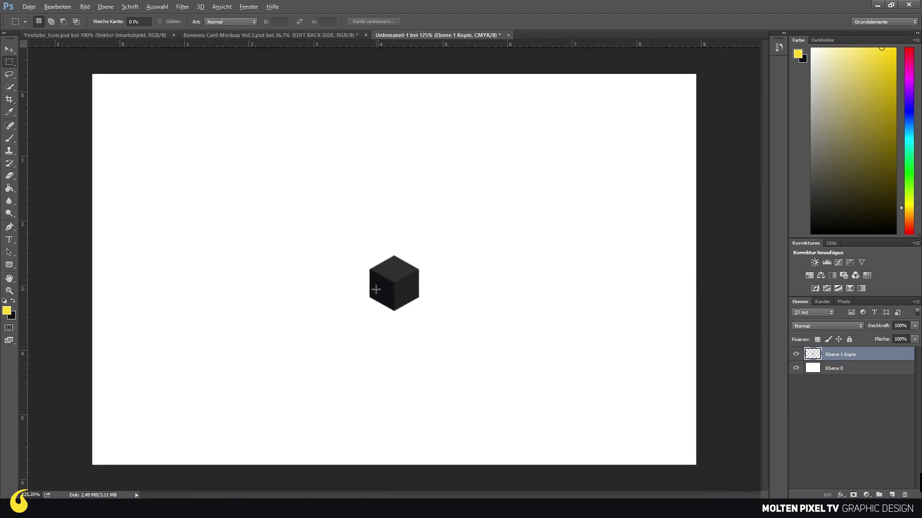
pyautogui.scroll(3, 384, 283)
pyautogui.press('v')
pyautogui.scroll(-2, 444, 301)
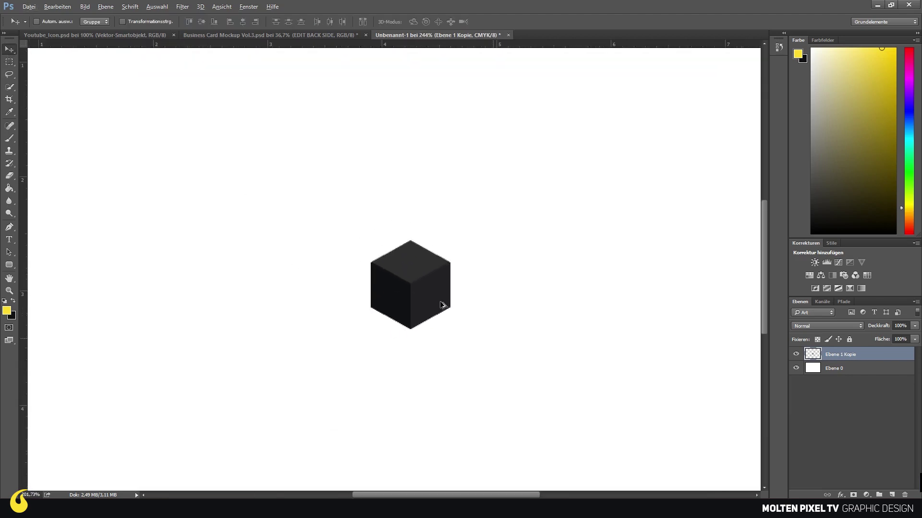
pyautogui.scroll(-1, 444, 301)
pyautogui.scroll(-1, 444, 301)
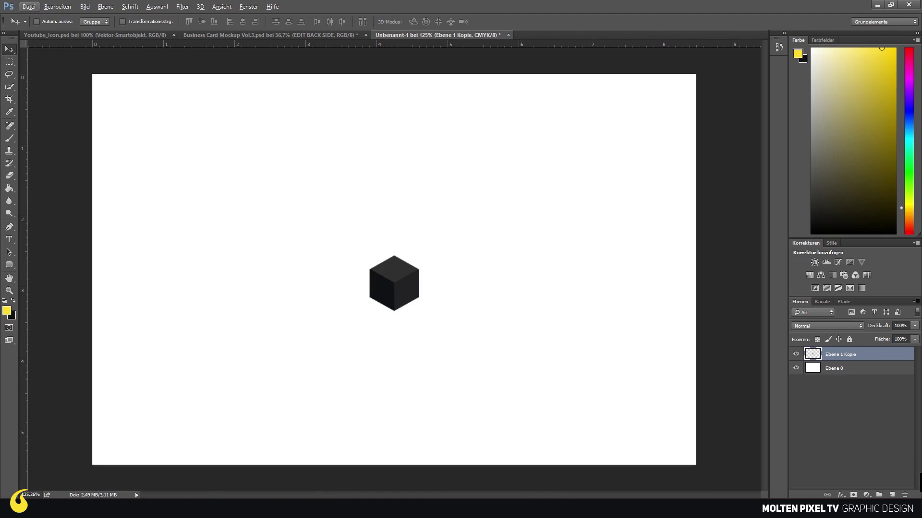
# Duplicate the cube layer and slot the copy down-right against the original
pyautogui.rightClick(831, 355)
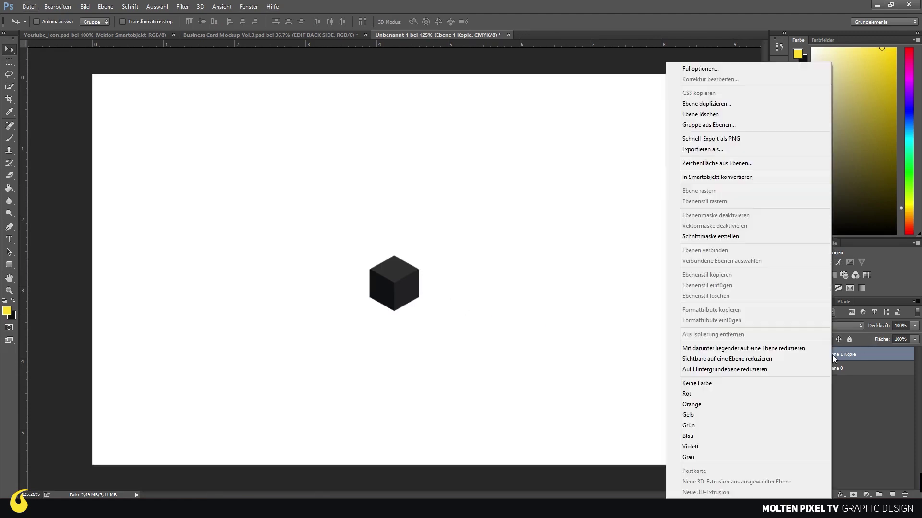
pyautogui.click(709, 103)
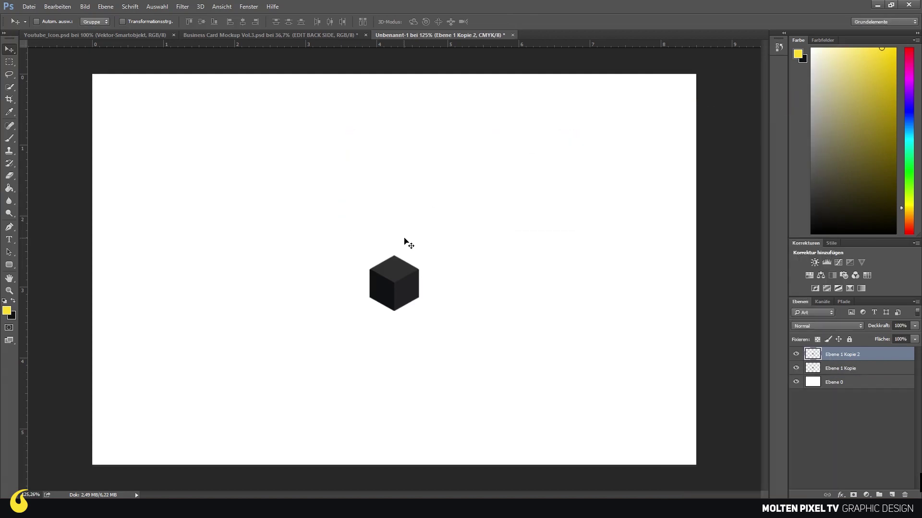
pyautogui.scroll(3, 406, 243)
pyautogui.moveTo(420, 280)
pyautogui.mouseDown()
pyautogui.moveTo(444, 365)
pyautogui.moveTo(465, 355)
pyautogui.mouseUp()
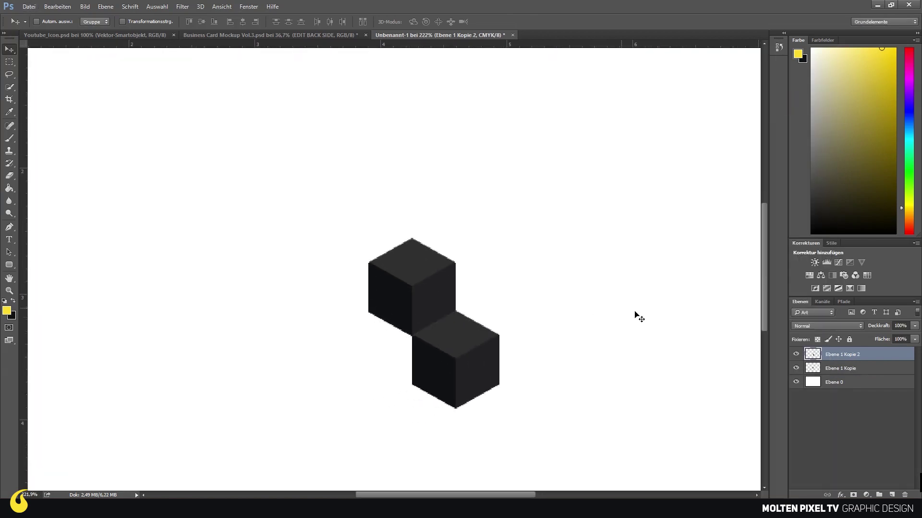
# Duplicate both cubes and move the new pair left beside the originals
pyautogui.keyDown('shift'); pyautogui.click(859, 375); pyautogui.keyUp('shift')
pyautogui.rightClick(859, 376)
pyautogui.click(696, 101)
pyautogui.press('Return')
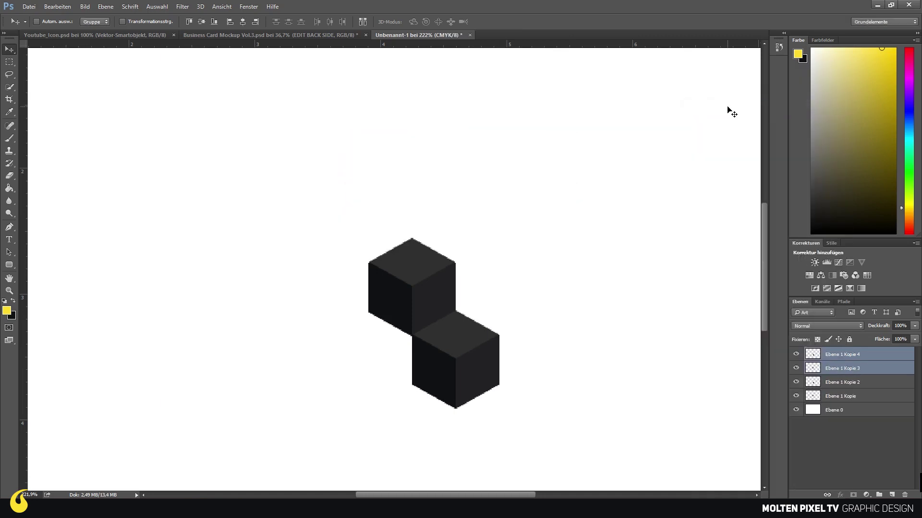
pyautogui.moveTo(435, 338); pyautogui.dragTo(348, 337)
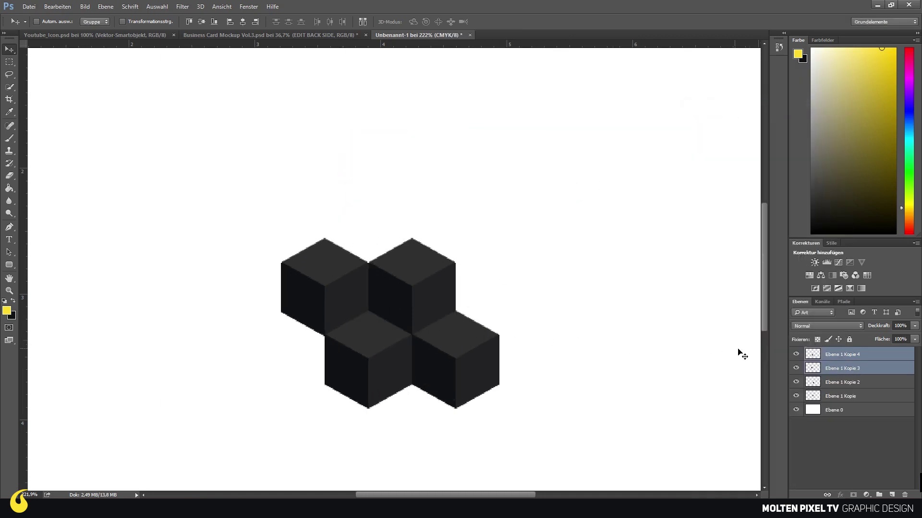
# Duplicate the four cube layers and move them left to lengthen the row
pyautogui.click(813, 356)
pyautogui.keyDown('shift'); pyautogui.click(831, 397); pyautogui.keyUp('shift')
pyautogui.rightClick(831, 397)
pyautogui.click(762, 158)
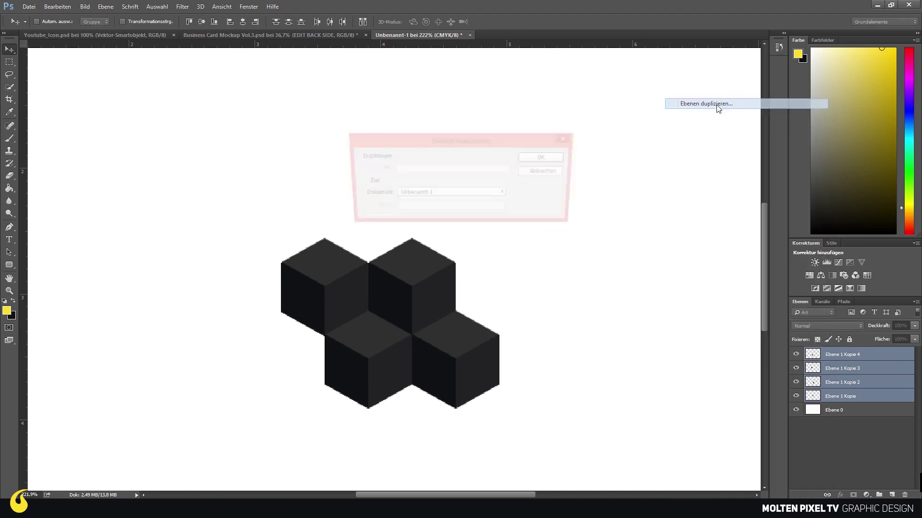
pyautogui.press('Return')
pyautogui.moveTo(407, 280); pyautogui.dragTo(249, 287)
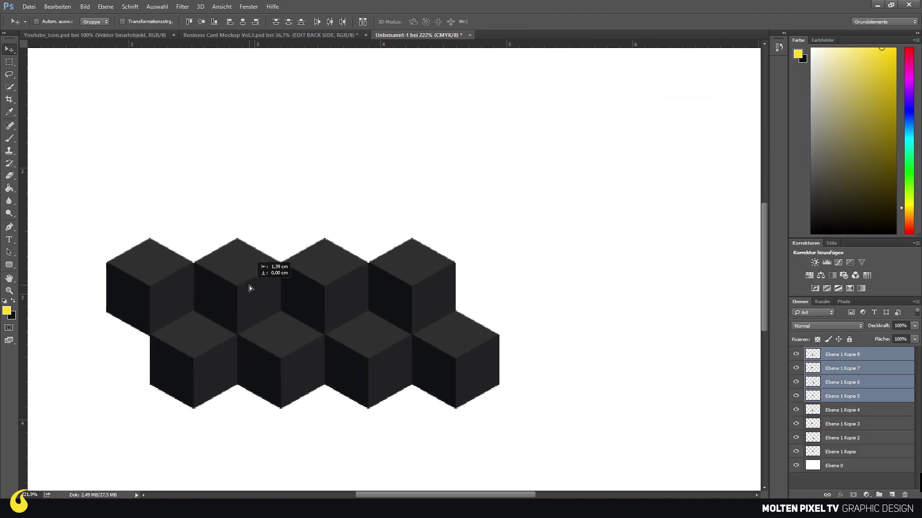
# Duplicate the eight cubes and move the copies down below the originals
pyautogui.scroll(-3, 342, 292)
pyautogui.click(857, 356)
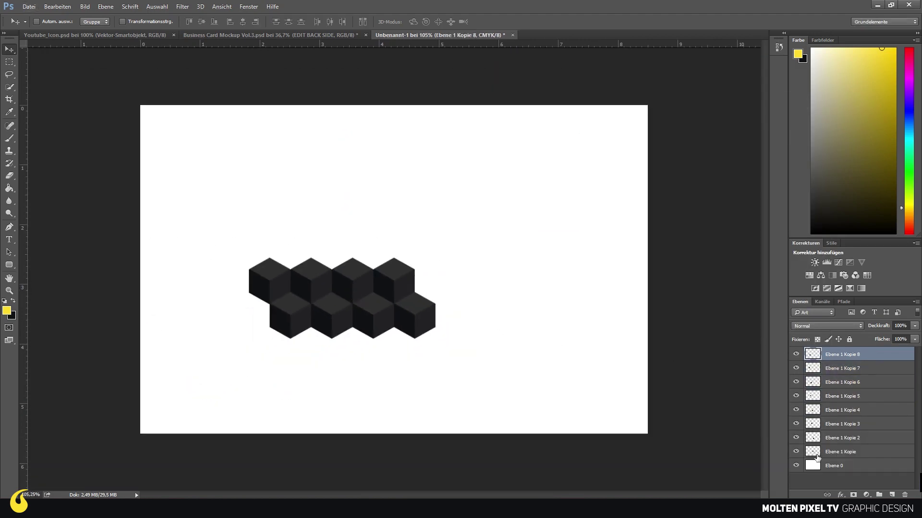
pyautogui.keyDown('shift'); pyautogui.click(833, 452); pyautogui.keyUp('shift')
pyautogui.rightClick(832, 452)
pyautogui.click(783, 56)
pyautogui.press('Return')
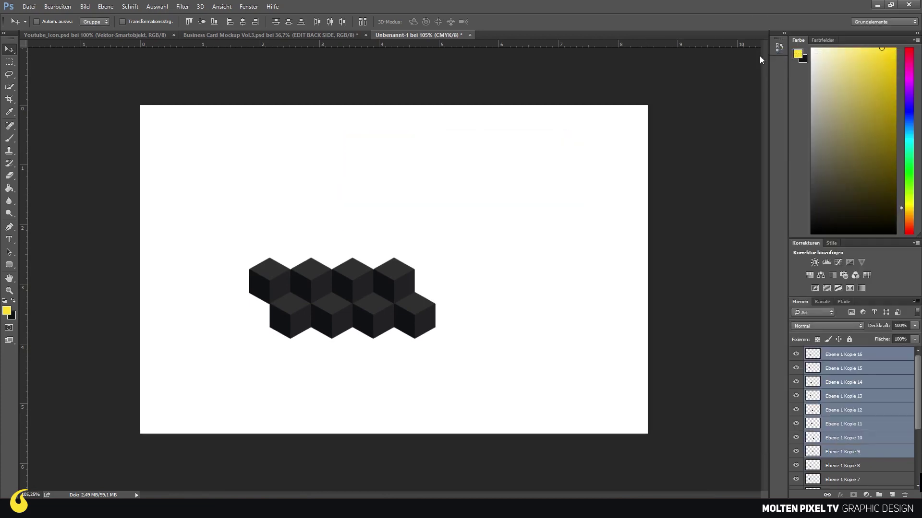
pyautogui.moveTo(344, 292); pyautogui.dragTo(344, 360)
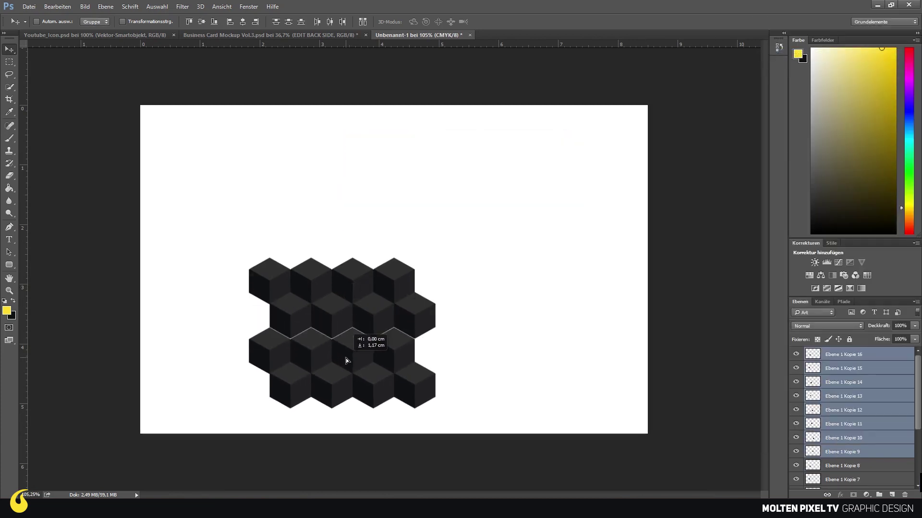
# Duplicate the sixteen cubes and move the copies right to double the width
pyautogui.click(839, 358)
pyautogui.scroll(-3, 835, 432)
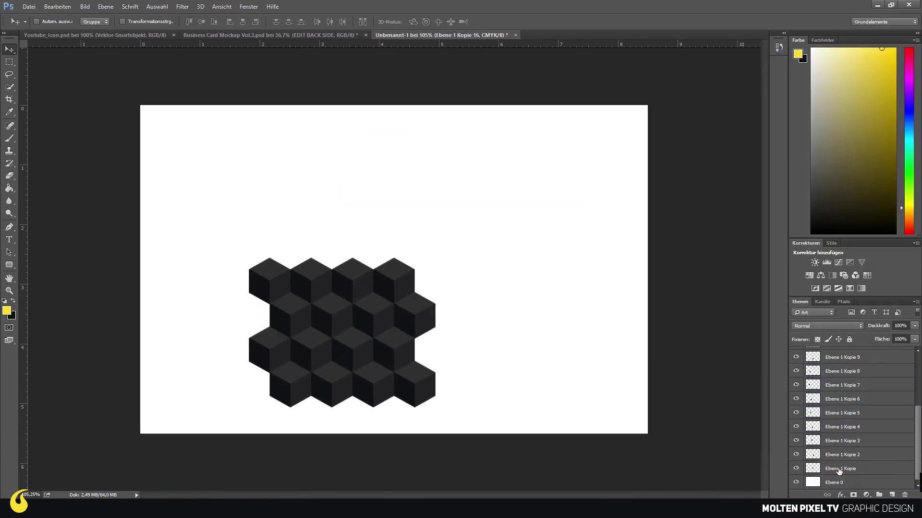
pyautogui.keyDown('shift'); pyautogui.click(839, 472); pyautogui.keyUp('shift')
pyautogui.rightClick(840, 471)
pyautogui.click(796, 73)
pyautogui.press('Return')
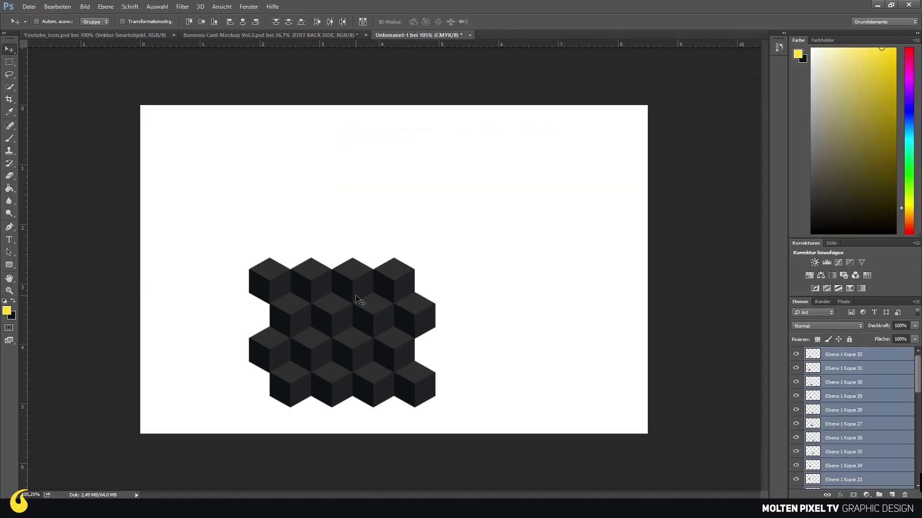
pyautogui.moveTo(357, 300); pyautogui.dragTo(523, 300)
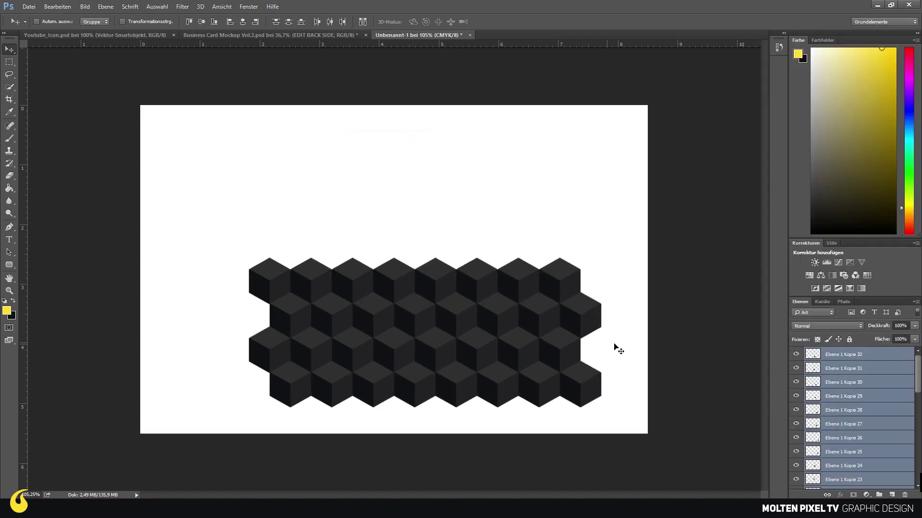
# Select all the cube layers in the Layers panel
pyautogui.click(851, 363)
pyautogui.scroll(-5, 851, 408)
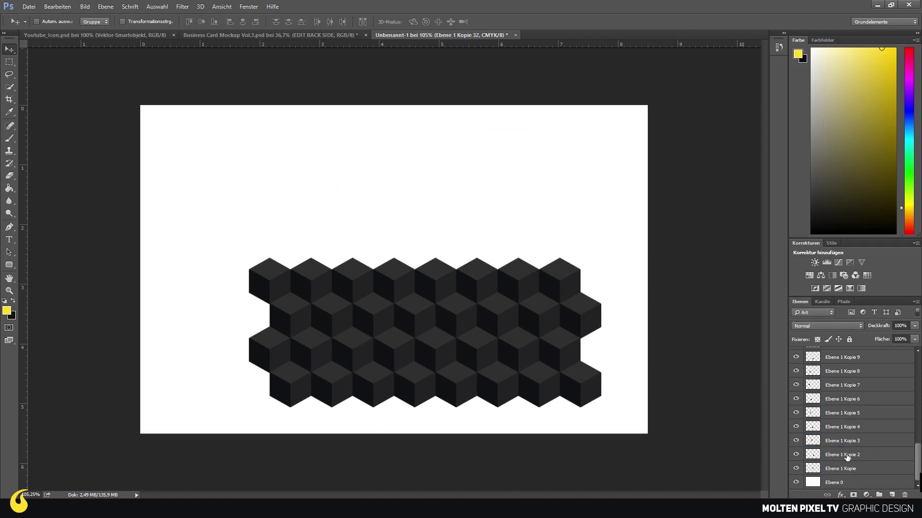
pyautogui.keyDown('shift'); pyautogui.click(841, 469); pyautogui.keyUp('shift')
# Duplicate all cube layers and move the copies up to fill the top
pyautogui.rightClick(841, 470)
pyautogui.click(796, 72)
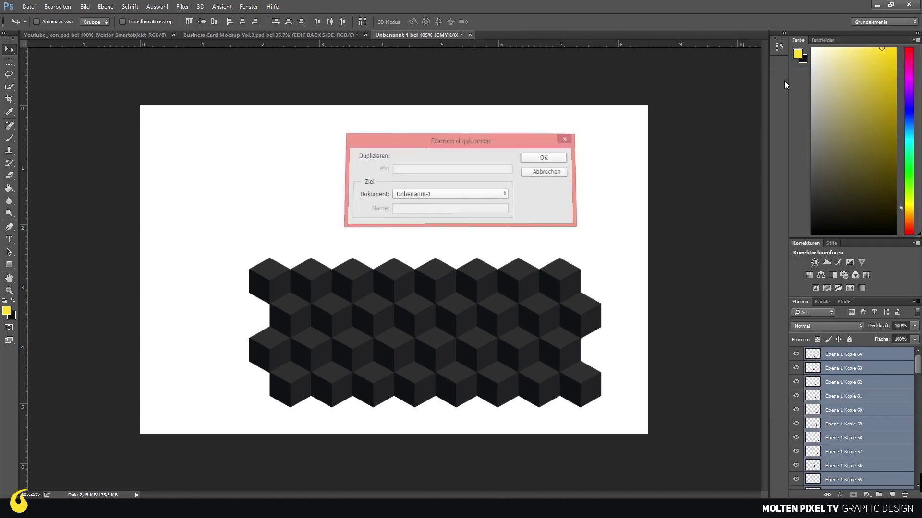
pyautogui.press('Return')
pyautogui.moveTo(498, 336); pyautogui.dragTo(497, 198)
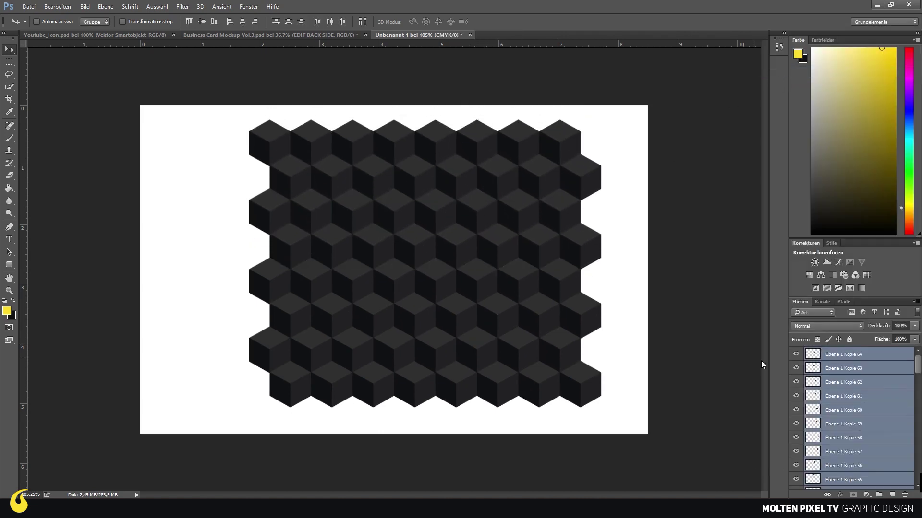
# Move the whole cube pattern into the card's top-left corner, nudged slightly down
pyautogui.click(845, 358)
pyautogui.scroll(-4, 857, 388)
pyautogui.scroll(-4, 857, 391)
pyautogui.scroll(-5, 857, 394)
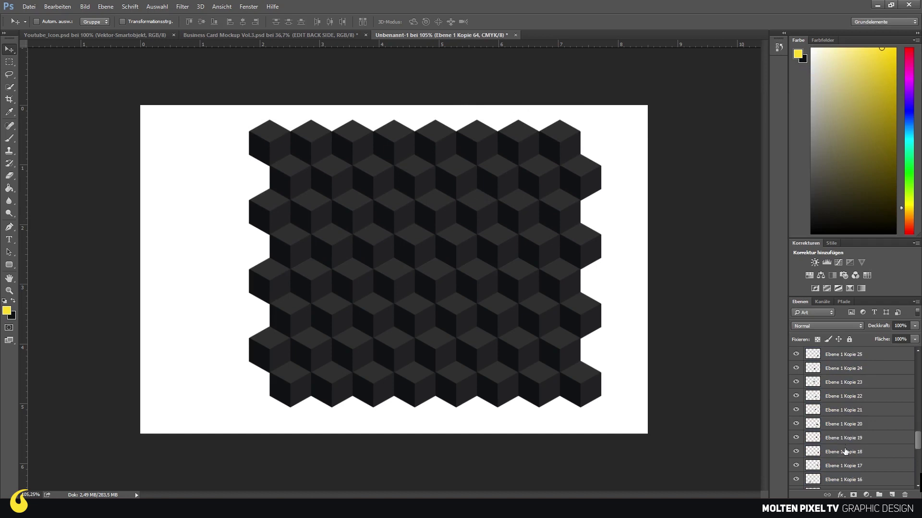
pyautogui.scroll(-4, 845, 456)
pyautogui.scroll(-2, 840, 471)
pyautogui.keyDown('shift'); pyautogui.click(840, 469); pyautogui.keyUp('shift')
pyautogui.moveTo(543, 312)
pyautogui.mouseDown()
pyautogui.moveTo(425, 292)
pyautogui.moveTo(417, 282)
pyautogui.mouseUp()
pyautogui.press('Down')
pyautogui.press('Down')
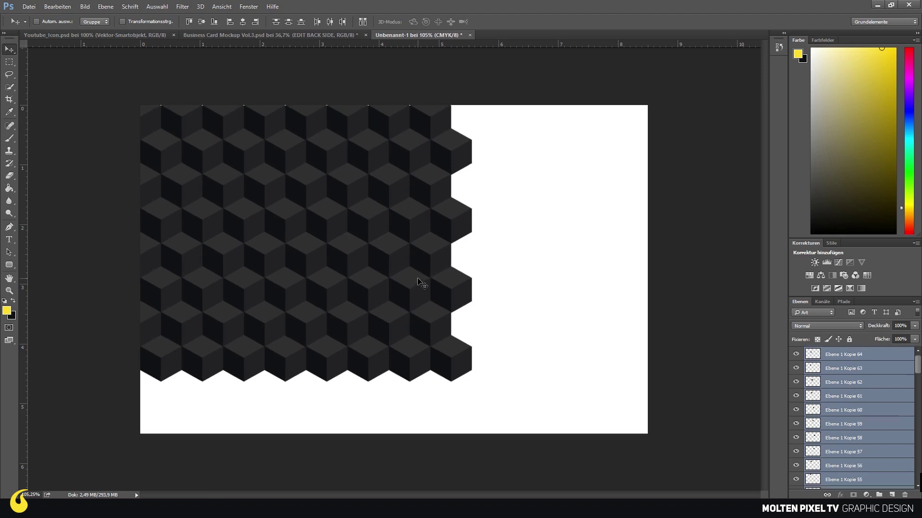
# Duplicate the cube pattern and move the copy right to span the card's width
pyautogui.rightClick(871, 396)
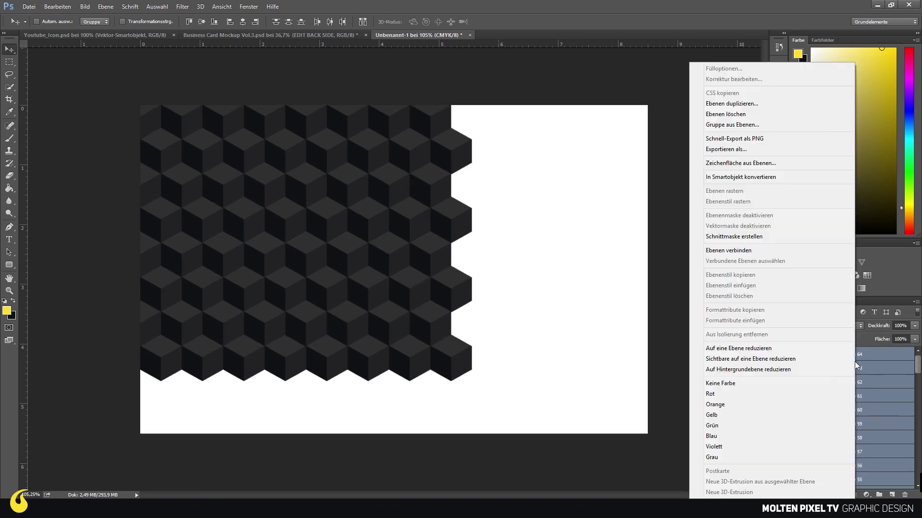
pyautogui.click(718, 108)
pyautogui.press('Return')
pyautogui.moveTo(90, 206)
pyautogui.mouseDown()
pyautogui.moveTo(525, 205)
pyautogui.moveTo(477, 220)
pyautogui.mouseUp()
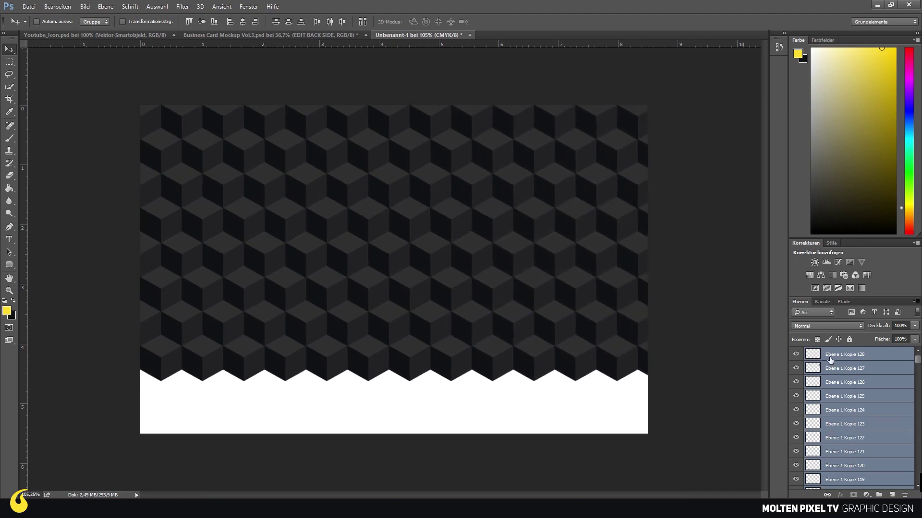
# Duplicate the full-width pattern and move the copy down over the white bottom area
pyautogui.scroll(-10, 840, 422)
pyautogui.scroll(-10, 840, 432)
pyautogui.scroll(-10, 840, 456)
pyautogui.rightClick(840, 470)
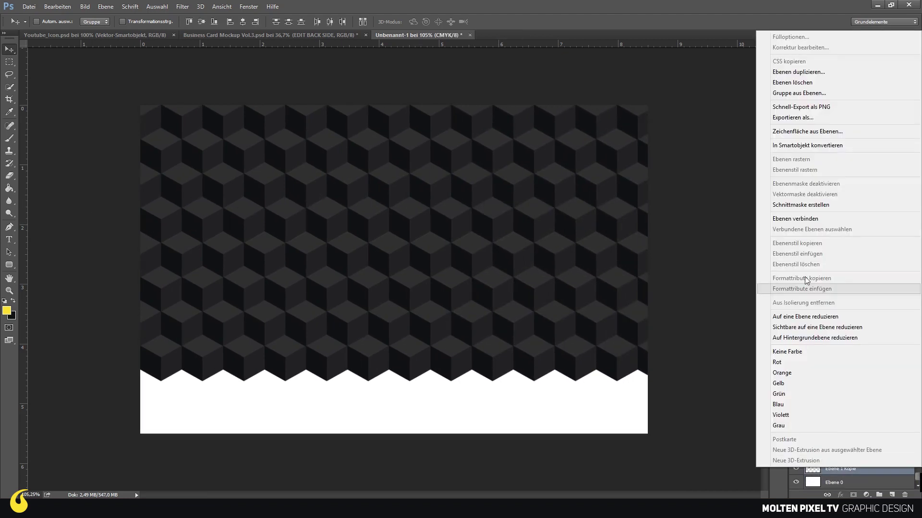
pyautogui.click(798, 72)
pyautogui.press('Return')
pyautogui.moveTo(390, 161)
pyautogui.mouseDown()
pyautogui.moveTo(390, 412)
pyautogui.moveTo(420, 407)
pyautogui.mouseUp()
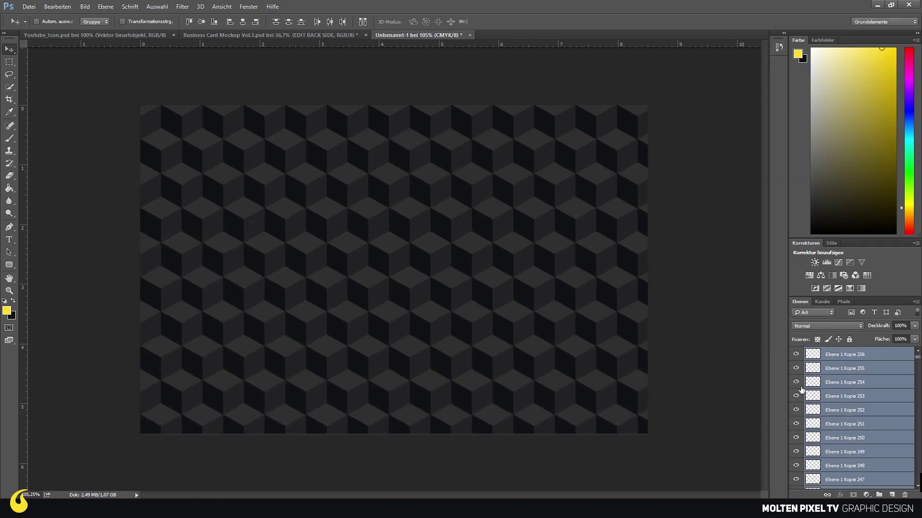
pyautogui.click(863, 357)
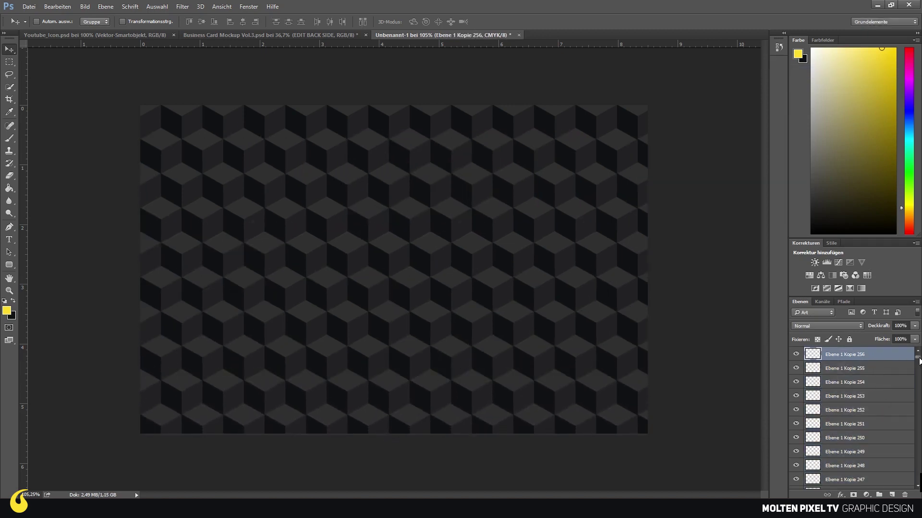
# Merge all the cube layers into a single pattern layer
pyautogui.moveTo(919, 361); pyautogui.dragTo(918, 482)
pyautogui.keyDown('shift'); pyautogui.click(840, 473); pyautogui.keyUp('shift')
pyautogui.rightClick(839, 473)
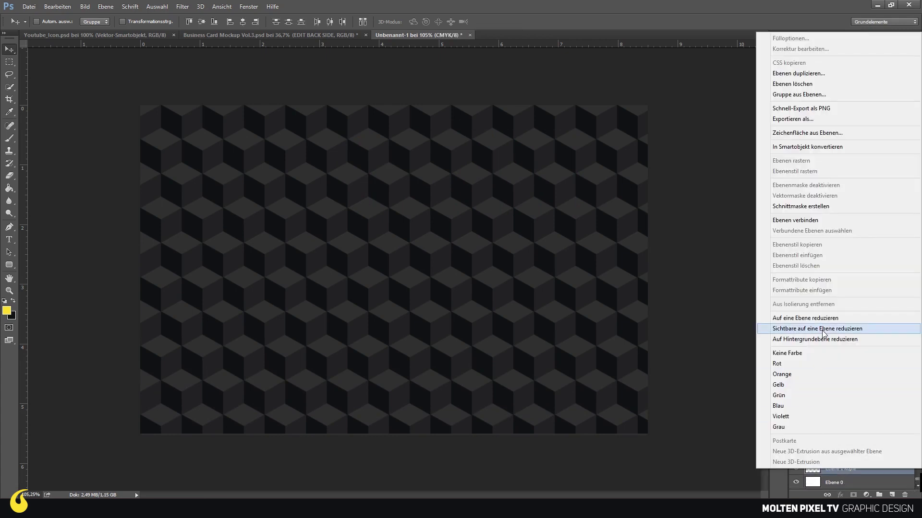
pyautogui.click(824, 318)
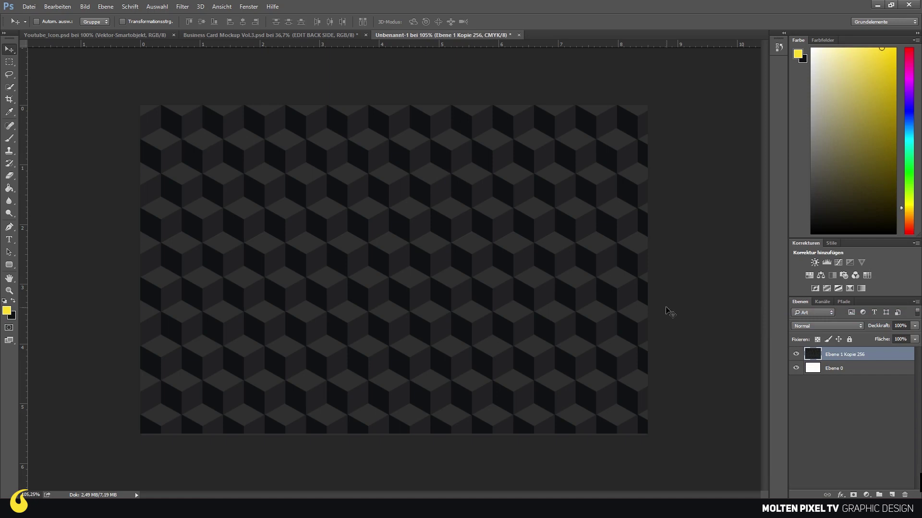
# Add a new layer beneath the cube pattern and fill it with black
pyautogui.press('x')
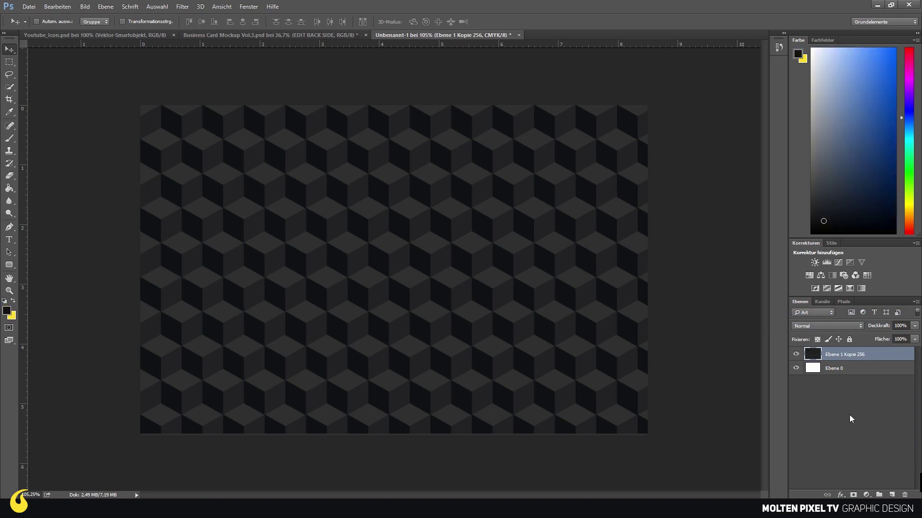
pyautogui.click(891, 495)
pyautogui.moveTo(834, 357); pyautogui.dragTo(835, 375)
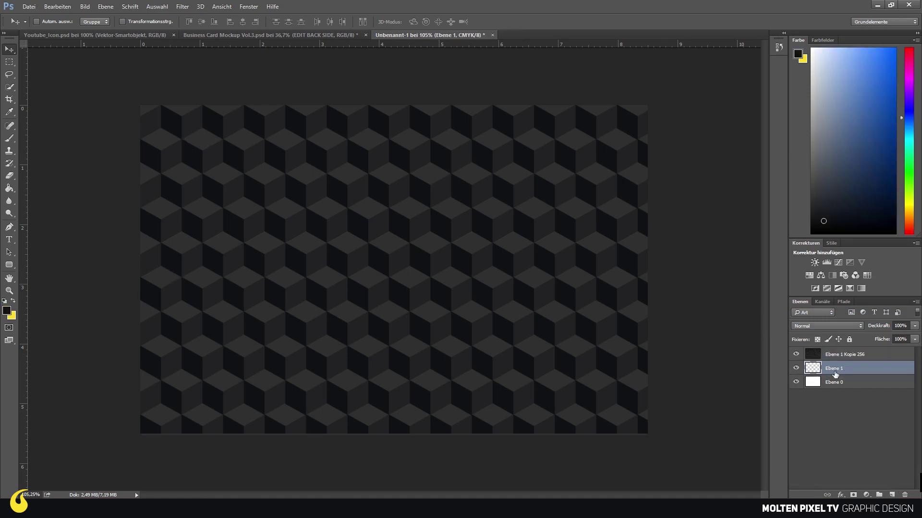
pyautogui.click(9, 188)
pyautogui.click(308, 245)
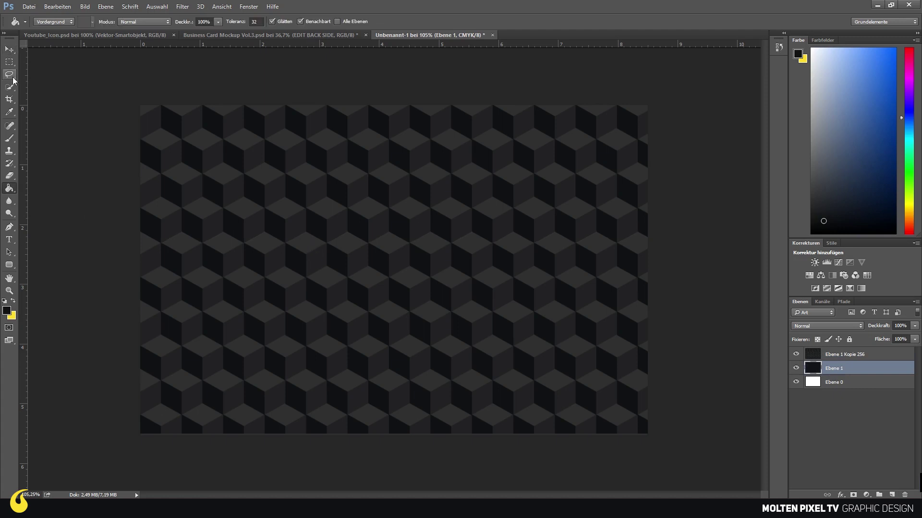
pyautogui.click(8, 51)
# Set the cube pattern layer's opacity (Deckkraft) to 20% and check the whole card
pyautogui.click(849, 355)
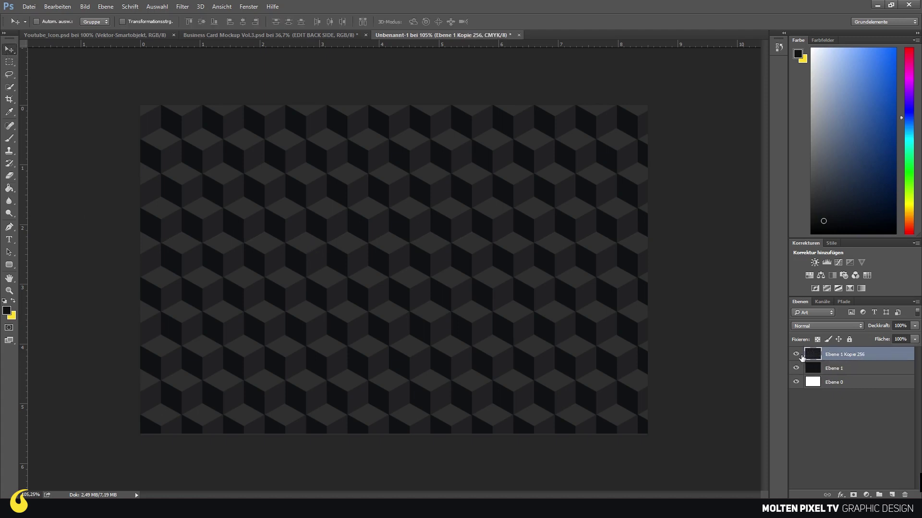
pyautogui.hotkey('shift', '+')
pyautogui.hotkey('shift', '-')
pyautogui.click(899, 327)
pyautogui.write('20')
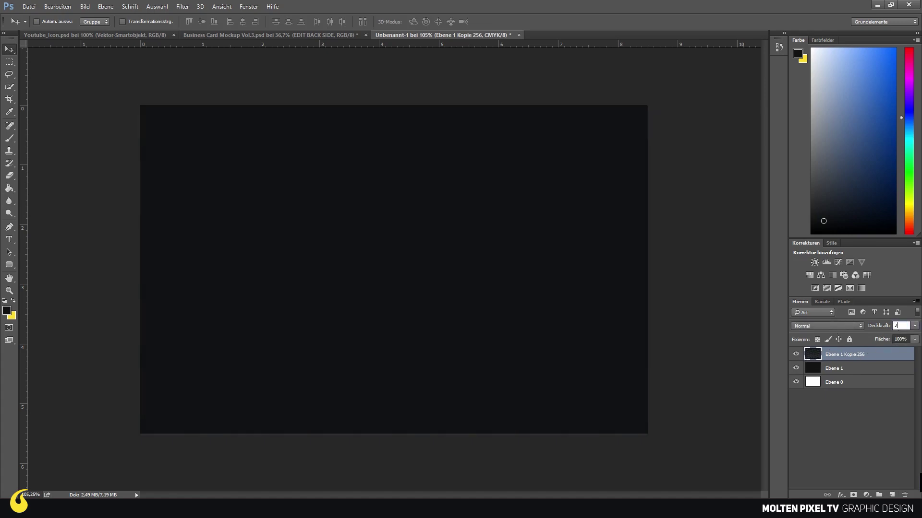
pyautogui.press('Return')
pyautogui.hotkey('ctrl', '-')
pyautogui.scroll(-2, 425, 267)
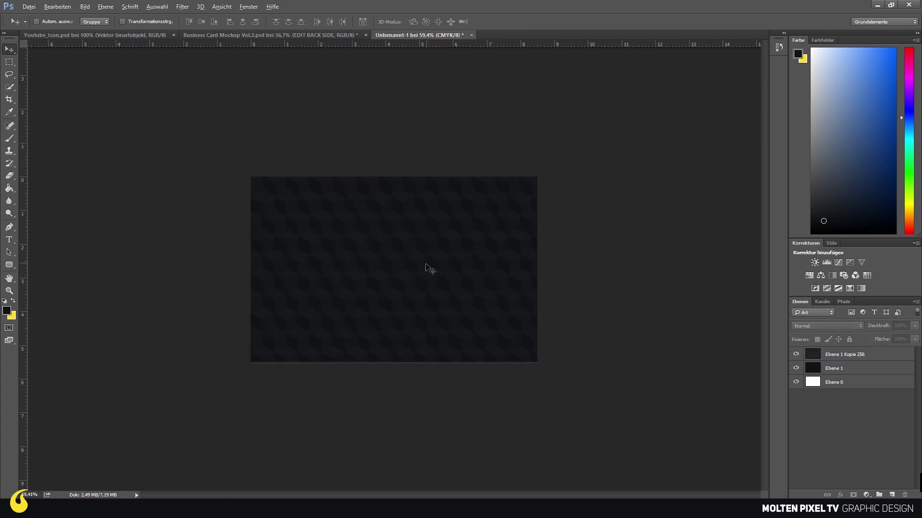
pyautogui.scroll(5, 423, 278)
pyautogui.scroll(1, 416, 287)
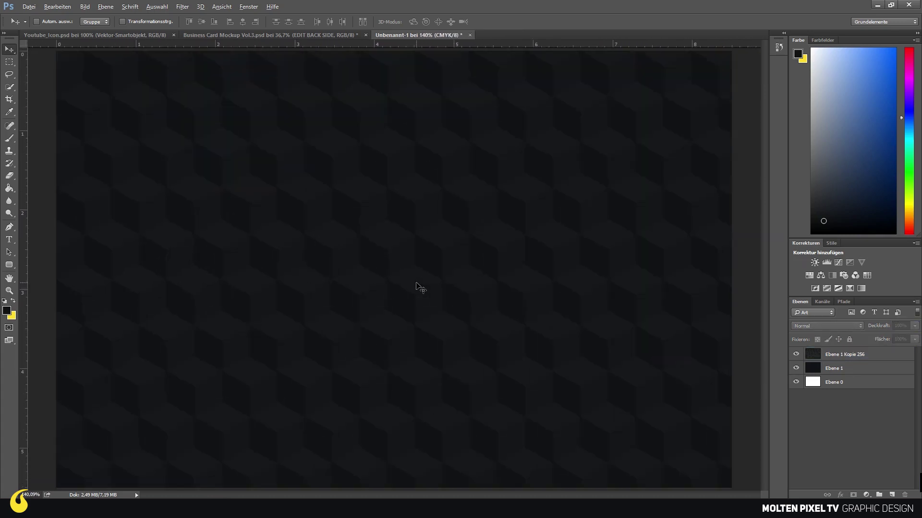
pyautogui.scroll(-2, 416, 287)
pyautogui.scroll(-1, 418, 283)
pyautogui.scroll(1, 397, 325)
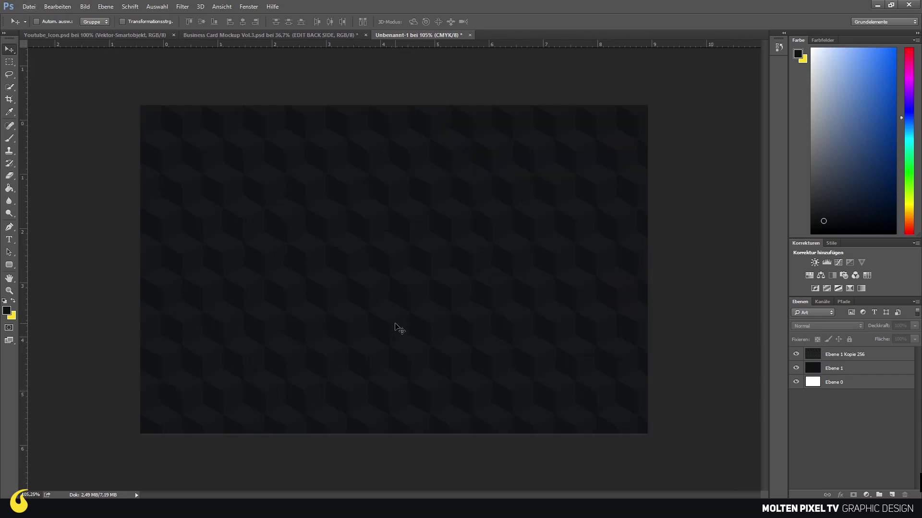
pyautogui.scroll(1, 398, 325)
pyautogui.scroll(-2, 401, 325)
pyautogui.scroll(-2, 402, 323)
pyautogui.scroll(3, 386, 313)
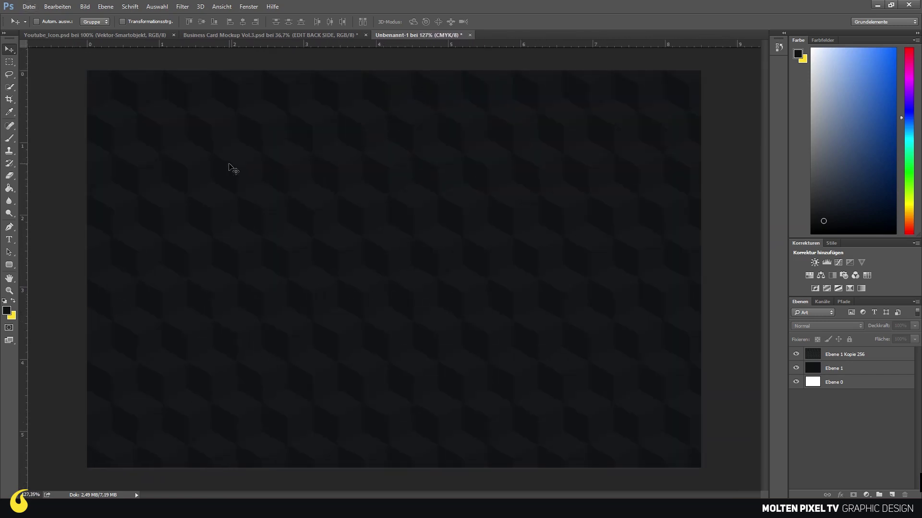
# Copy the flame logo layer from Youtube_Icon onto the card document
pyautogui.click(125, 35)
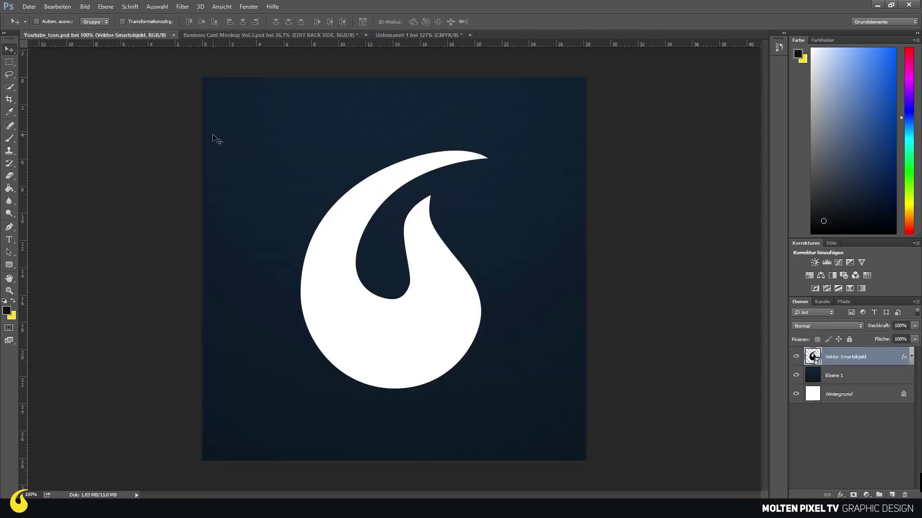
pyautogui.moveTo(840, 358)
pyautogui.mouseDown()
pyautogui.moveTo(416, 29)
pyautogui.moveTo(468, 221)
pyautogui.mouseUp()
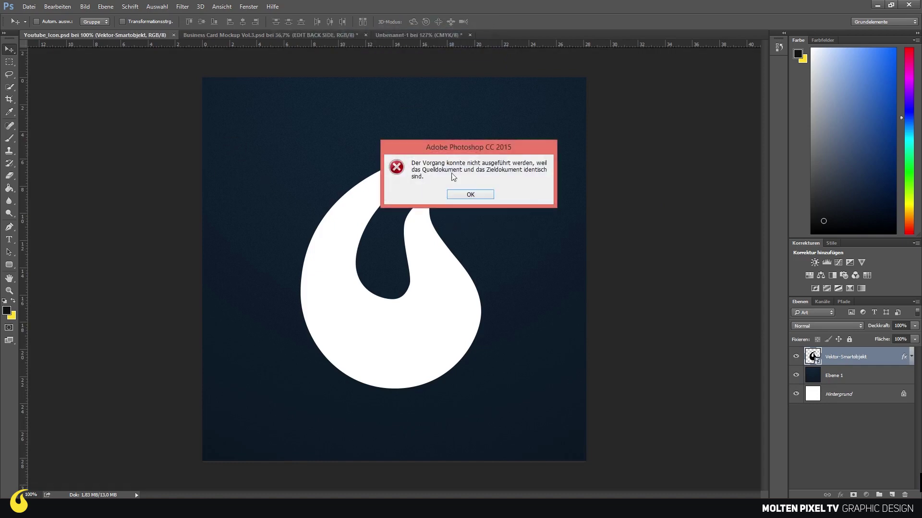
pyautogui.click(464, 195)
pyautogui.moveTo(349, 257)
pyautogui.mouseDown()
pyautogui.moveTo(423, 34)
pyautogui.moveTo(263, 271)
pyautogui.moveTo(361, 272)
pyautogui.mouseUp()
# Scale the logo down to about 22% and move it left
pyautogui.hotkey('ctrl', 't')
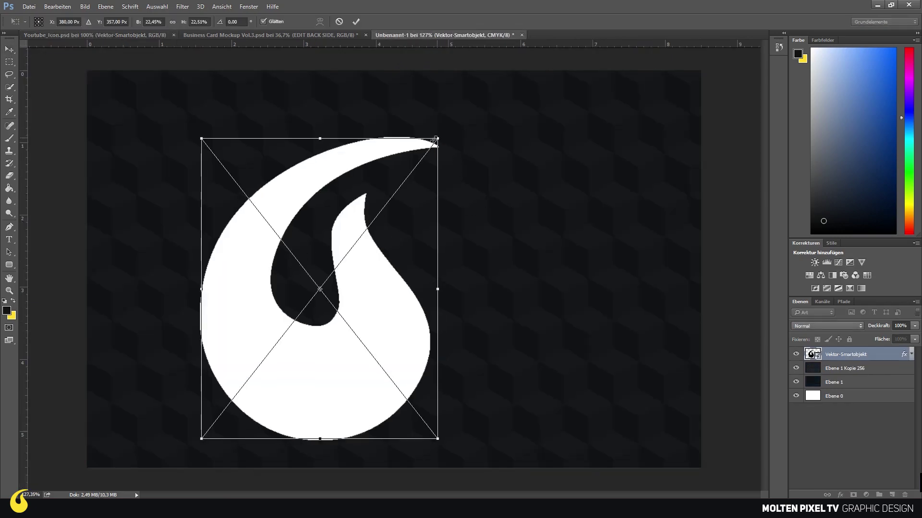
pyautogui.moveTo(438, 140); pyautogui.dragTo(316, 204)
pyautogui.press('Return')
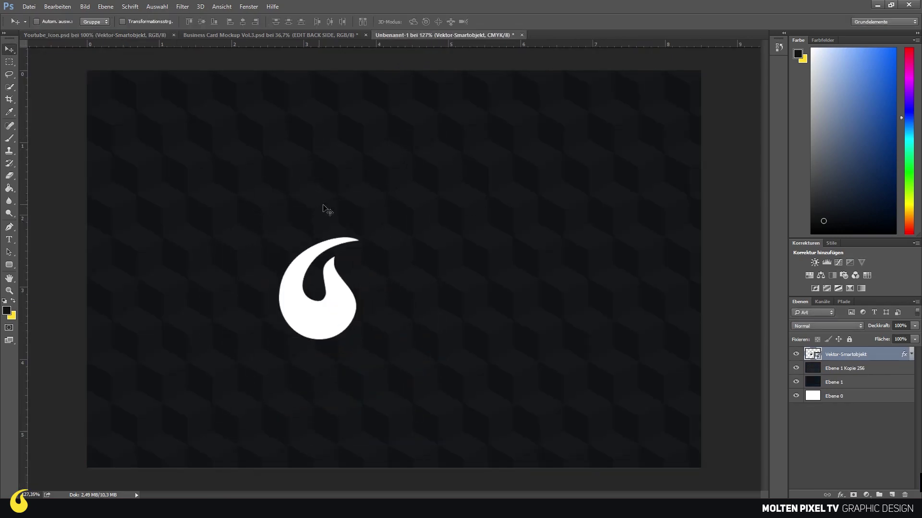
pyautogui.moveTo(339, 326); pyautogui.dragTo(255, 305)
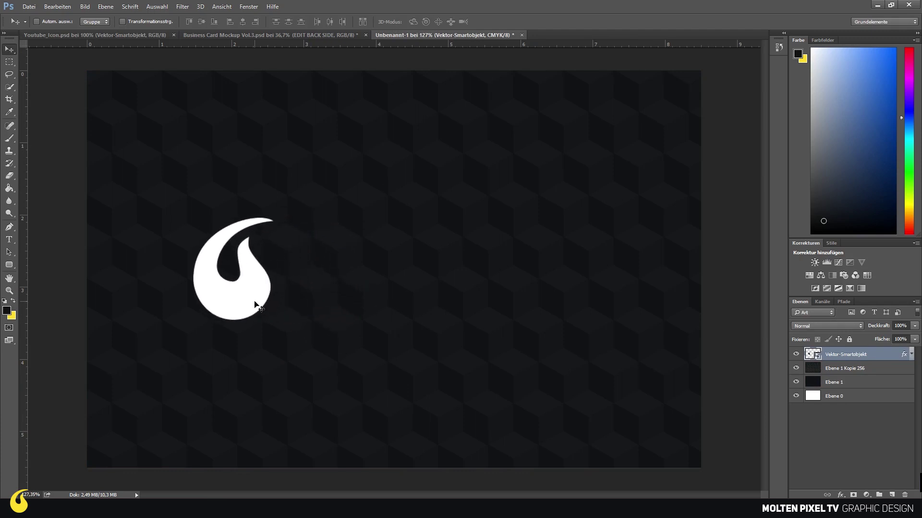
# Give the logo a yellow (ffdc2b) colour overlay layer style
pyautogui.rightClick(838, 355)
pyautogui.click(707, 42)
pyautogui.click(531, 271)
pyautogui.click(737, 174)
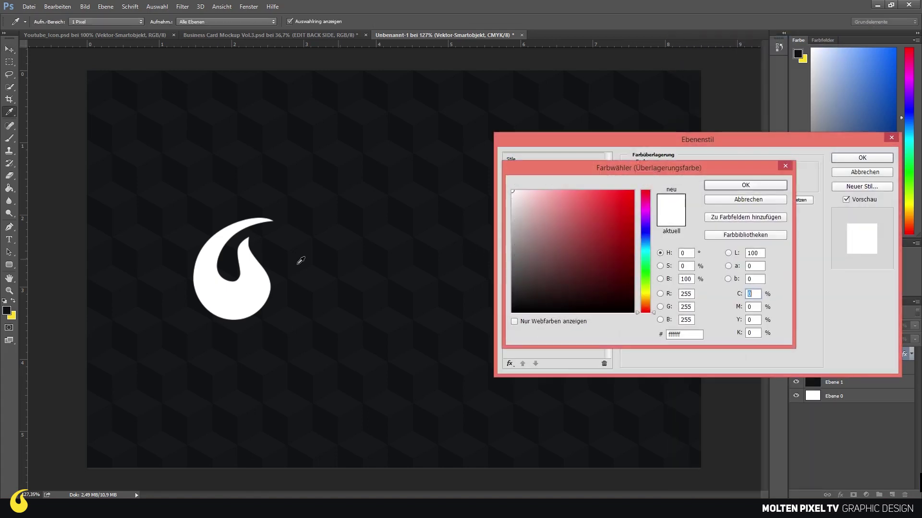
pyautogui.click(14, 317)
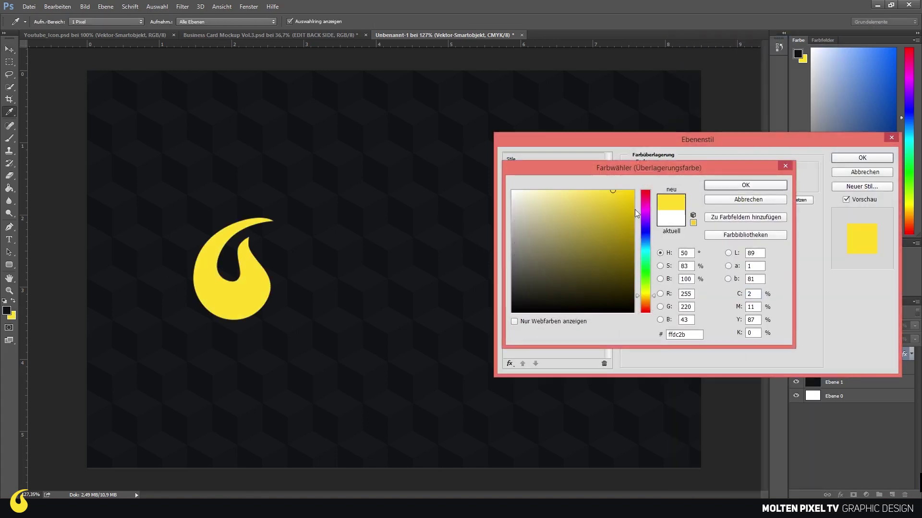
pyautogui.click(755, 187)
pyautogui.click(862, 158)
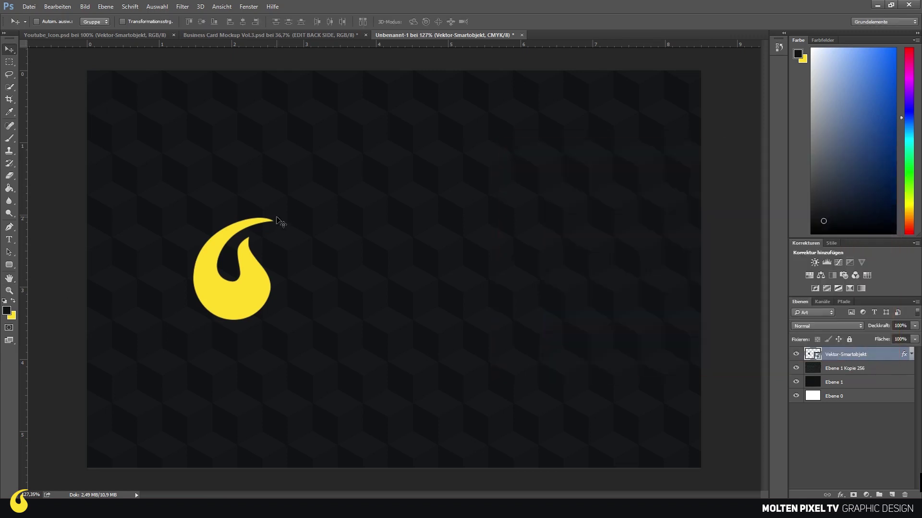
# Fine-tune the yellow logo's position left of centre
pyautogui.scroll(1, 267, 280)
pyautogui.scroll(-2, 269, 278)
pyautogui.scroll(-2, 270, 276)
pyautogui.scroll(3, 276, 281)
pyautogui.moveTo(248, 294); pyautogui.dragTo(257, 293)
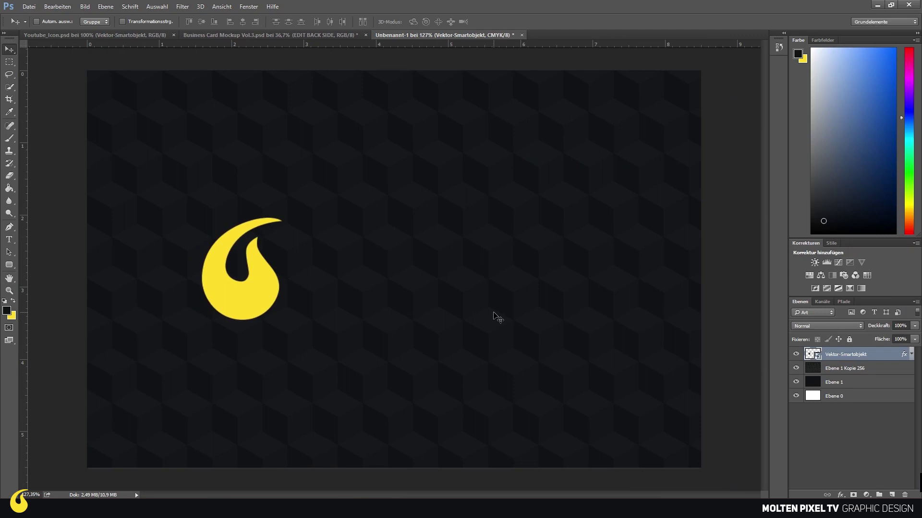
pyautogui.moveTo(268, 288); pyautogui.dragTo(251, 287)
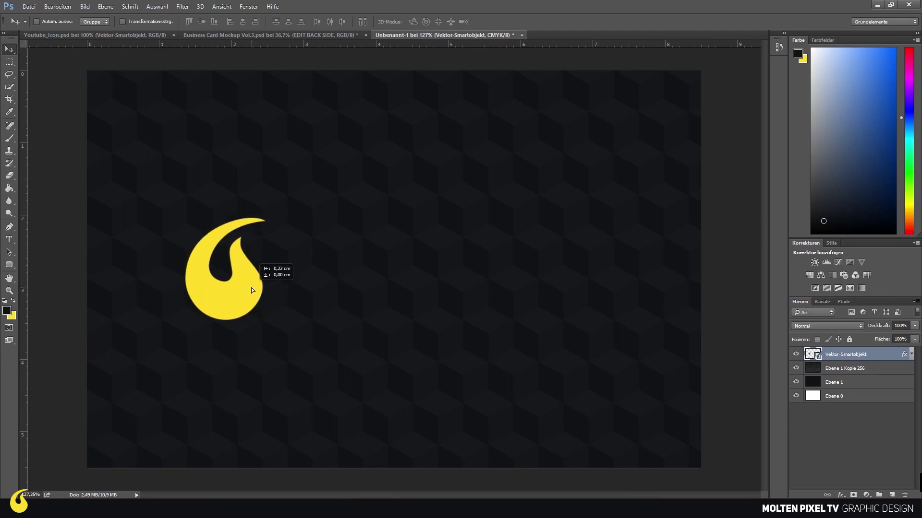
# Type the MOLTEN PIXEL TV title right of the logo and colour it white
pyautogui.click(10, 240)
pyautogui.click(352, 246)
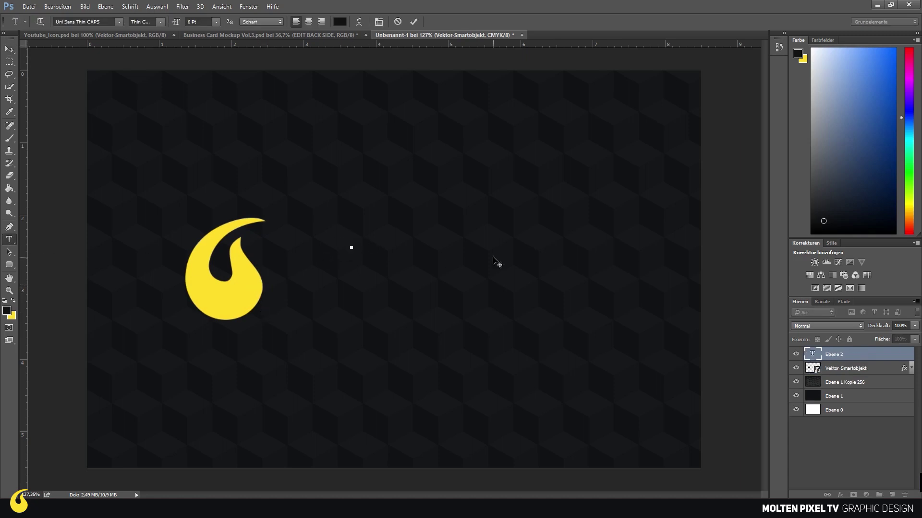
pyautogui.write('MOLTEN PIXEL TV')
pyautogui.write(' GRAPHIC DESIGN')
pyautogui.hotkey('ctrl', 'a')
pyautogui.click(339, 21)
pyautogui.moveTo(532, 301); pyautogui.dragTo(463, 113)
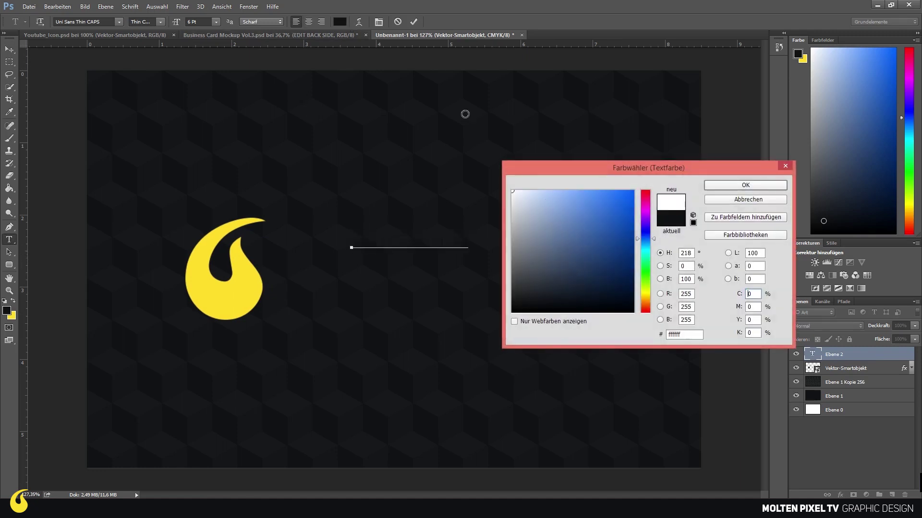
pyautogui.click(725, 184)
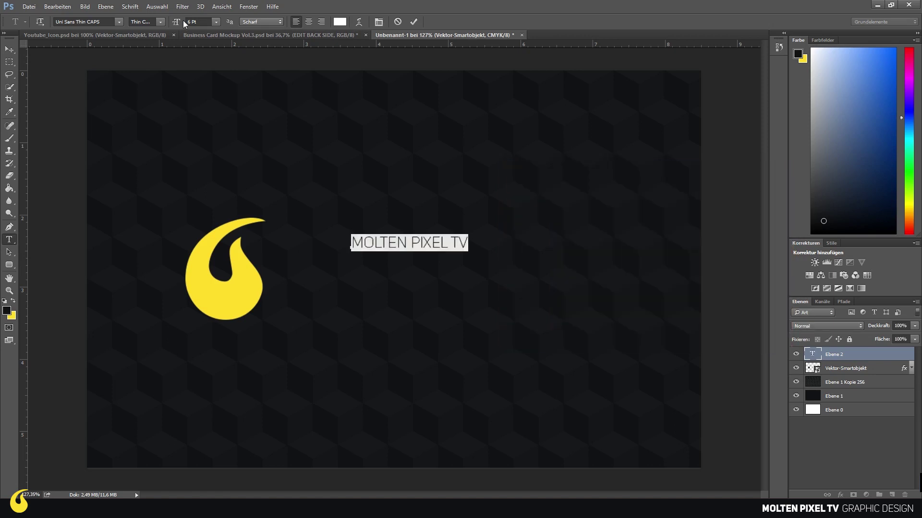
# Set the title to Uni Sans Heavy CAPS, enlarge it, and place it beside the logo
pyautogui.click(159, 22)
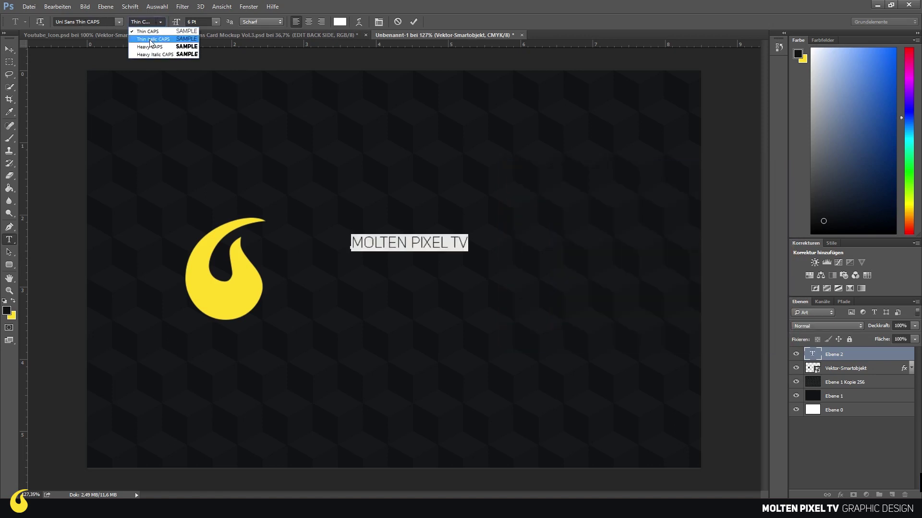
pyautogui.click(150, 48)
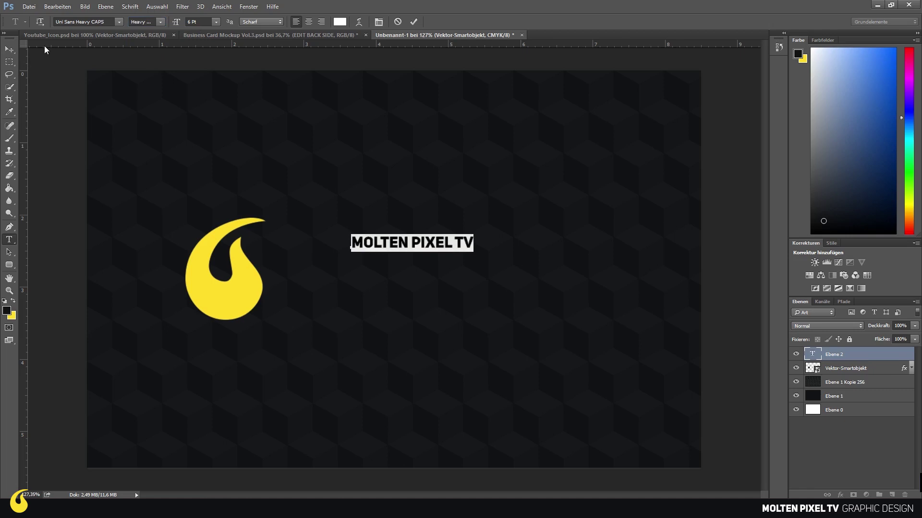
pyautogui.click(13, 51)
pyautogui.moveTo(382, 220); pyautogui.dragTo(363, 222)
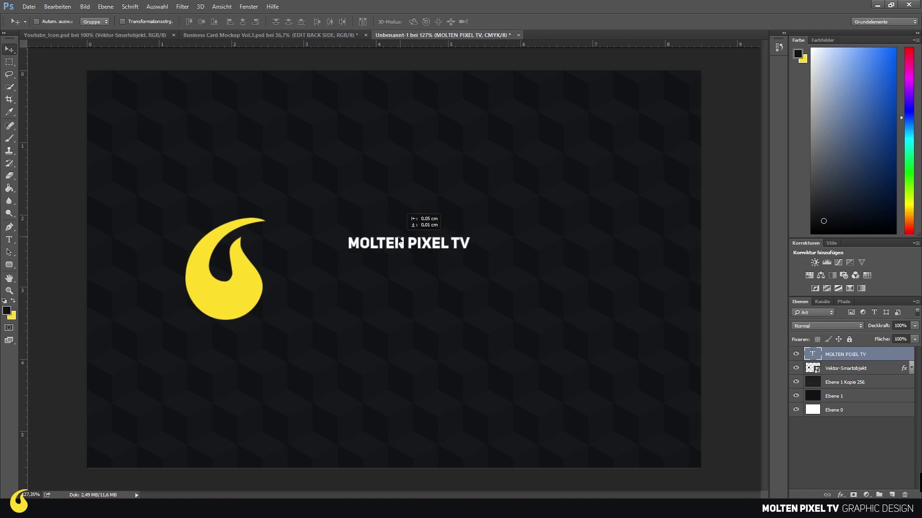
pyautogui.hotkey('ctrl', 't')
pyautogui.moveTo(457, 254)
pyautogui.mouseDown()
pyautogui.moveTo(499, 283)
pyautogui.moveTo(607, 318)
pyautogui.mouseUp()
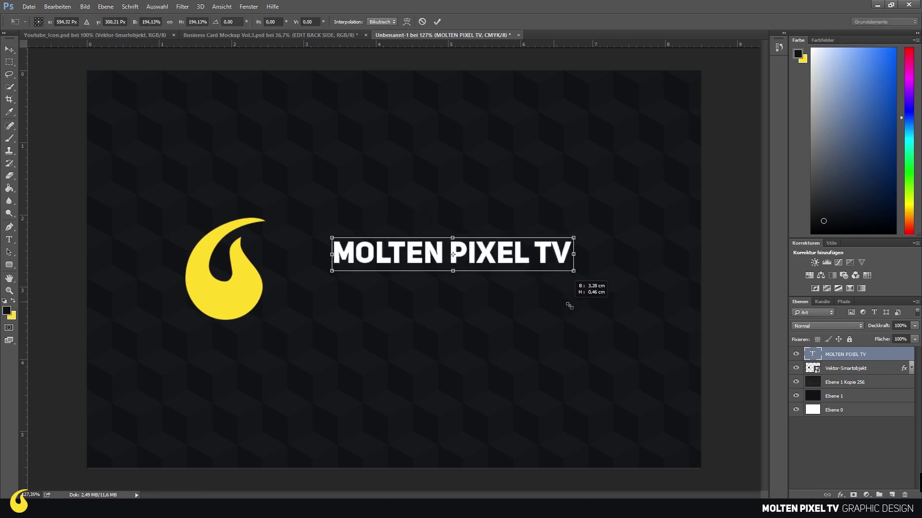
pyautogui.press('Return')
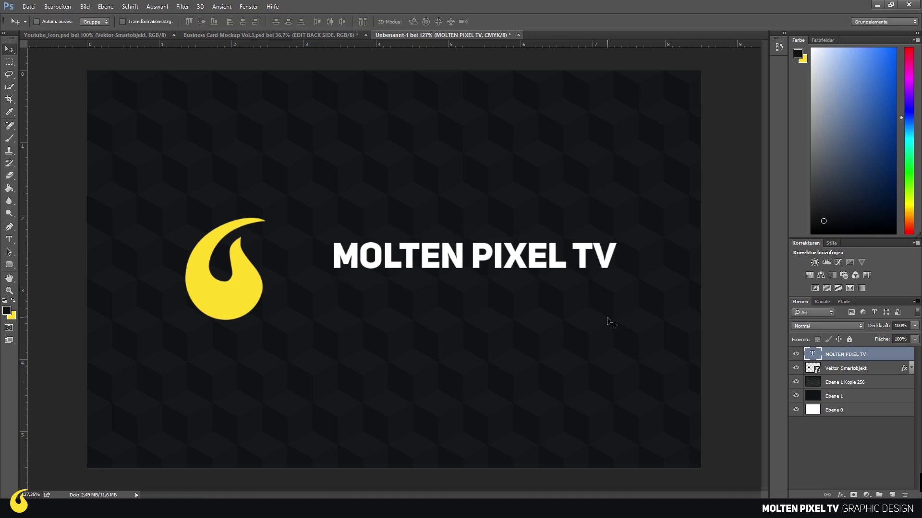
pyautogui.moveTo(539, 245); pyautogui.dragTo(513, 245)
pyautogui.click(857, 368)
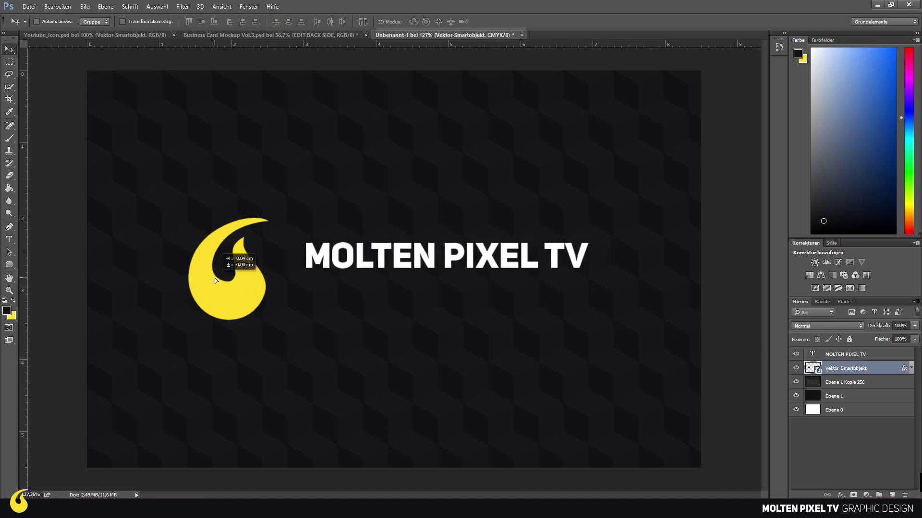
# Nudge the logo toward the title and add a vertical guide at 10 cm
pyautogui.moveTo(215, 278); pyautogui.dragTo(230, 278)
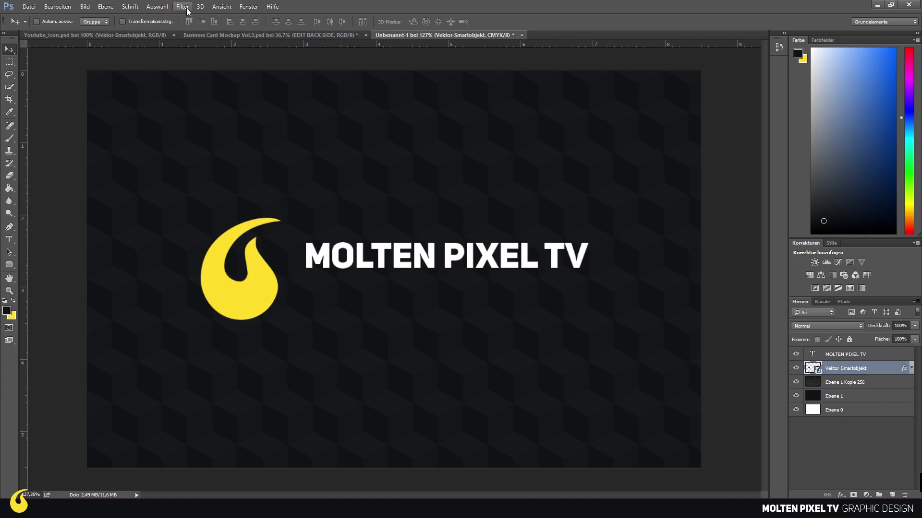
pyautogui.click(221, 7)
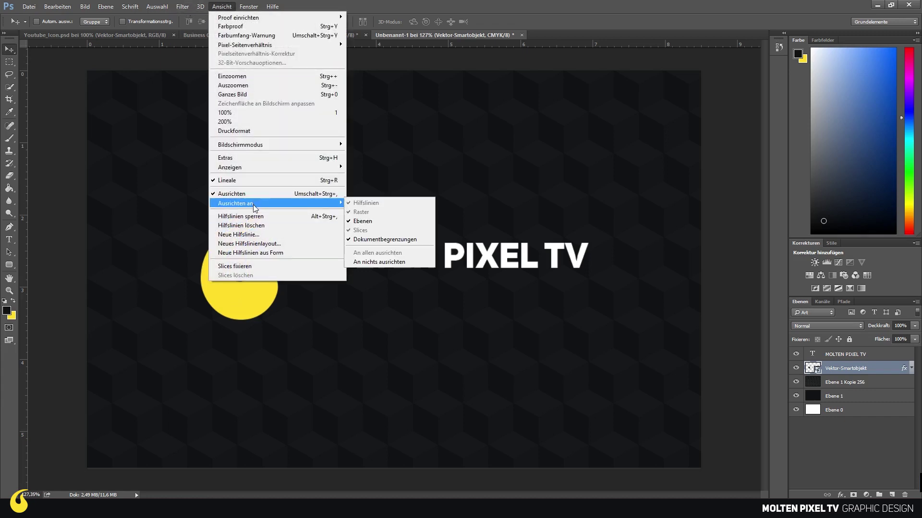
pyautogui.click(252, 236)
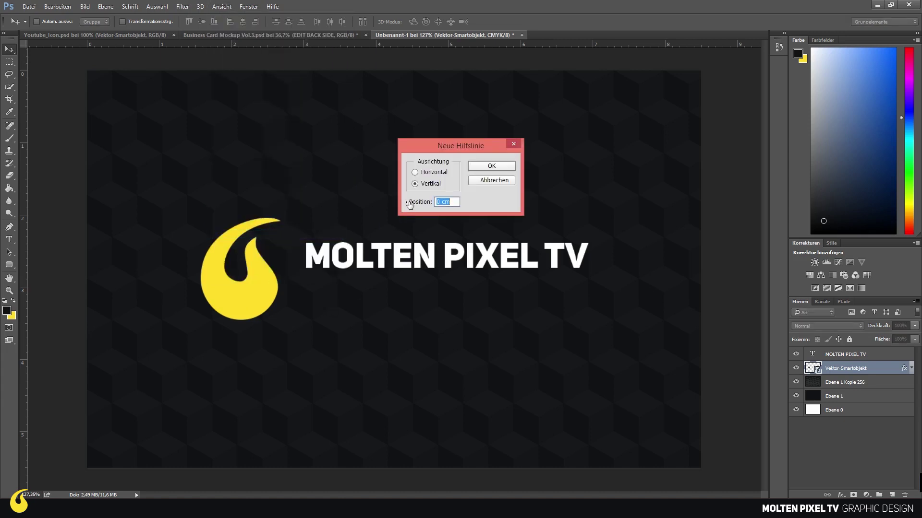
pyautogui.write('10mm')
pyautogui.click(484, 168)
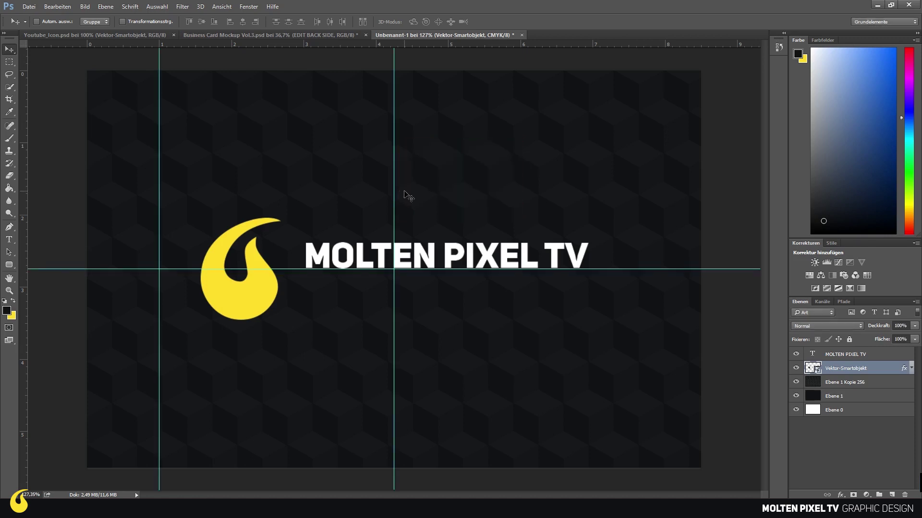
# Add a second vertical guide at position 75
pyautogui.click(221, 6)
pyautogui.click(273, 235)
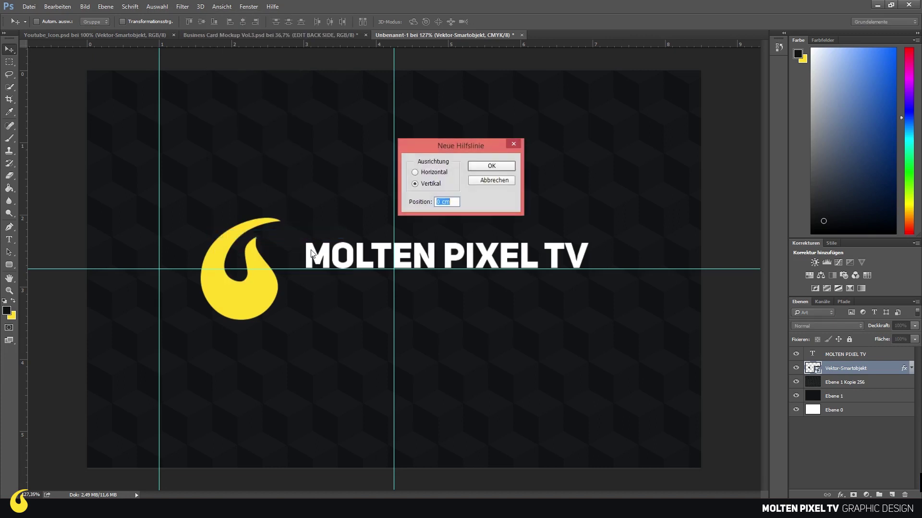
pyautogui.write('75mm')
pyautogui.click(482, 166)
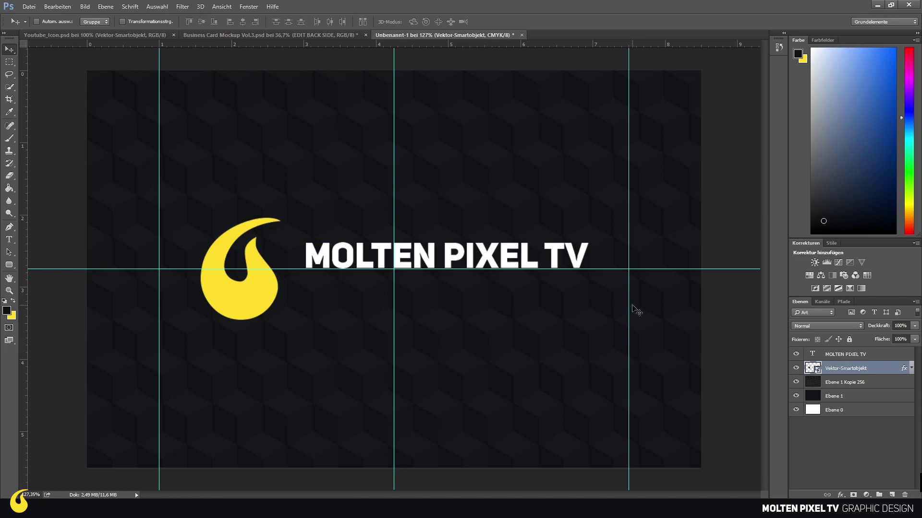
pyautogui.click(845, 355)
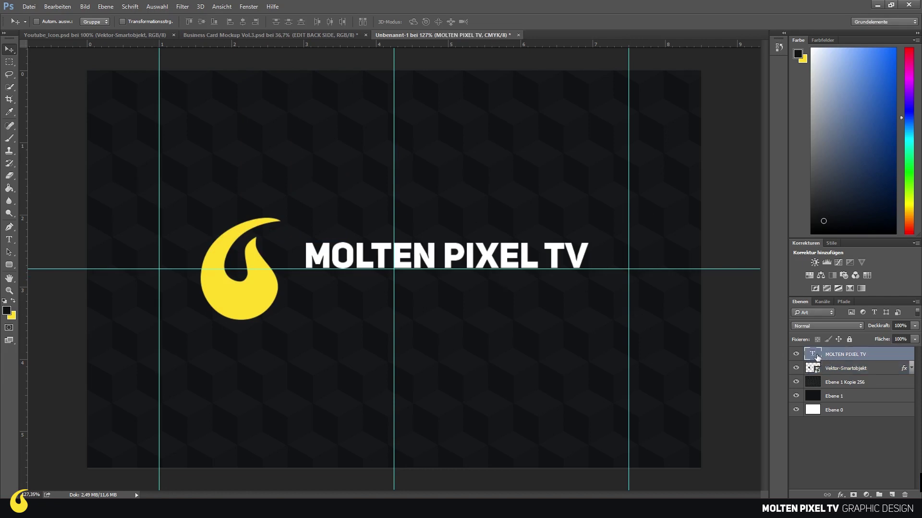
# Stretch the MOLTEN PIXEL TV title wider and place a duplicate of it just below
pyautogui.scroll(2, 480, 263)
pyautogui.hotkey('ctrl', 't')
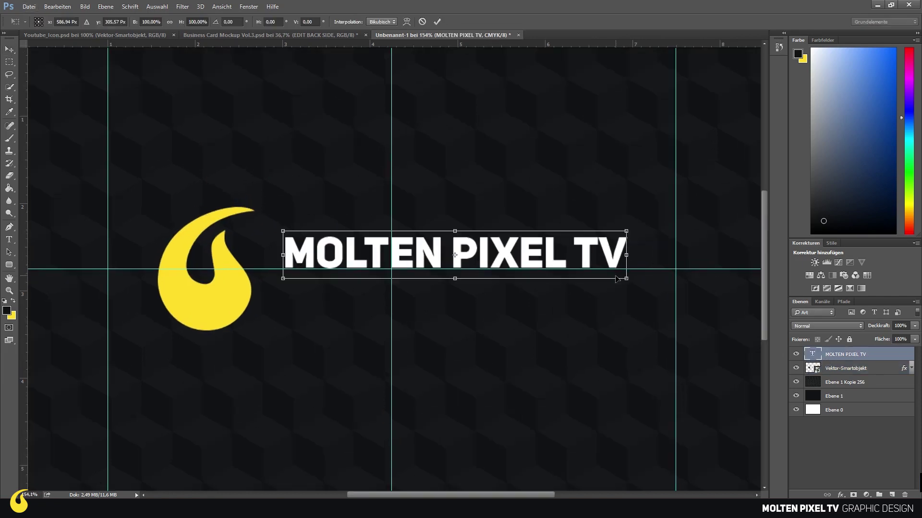
pyautogui.moveTo(626, 250); pyautogui.dragTo(636, 251)
pyautogui.press('Return')
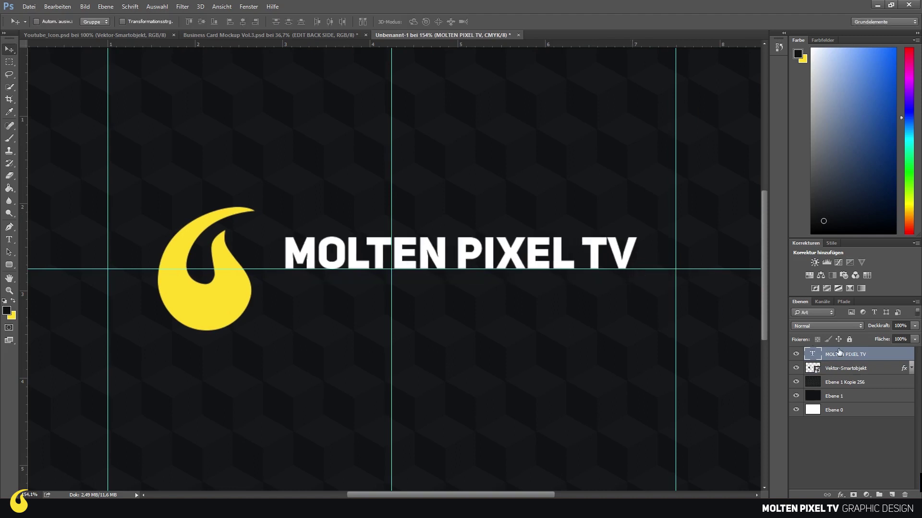
pyautogui.rightClick(839, 353)
pyautogui.click(663, 114)
pyautogui.press('Return')
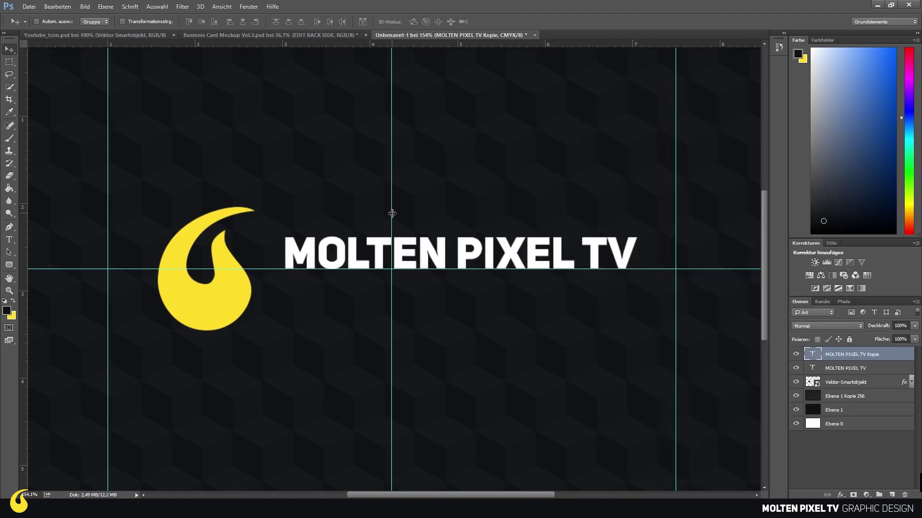
pyautogui.moveTo(428, 253); pyautogui.dragTo(428, 291)
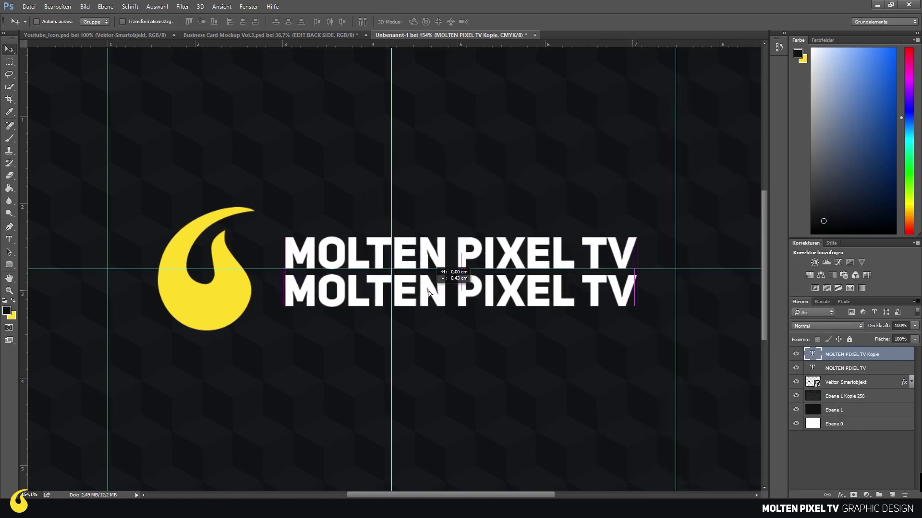
# Change the copy to GRAPHIC DESIGNER in Thin CAPS at 10 pt, nudged up under the title
pyautogui.doubleClick(819, 356)
pyautogui.write('GRAÜ')
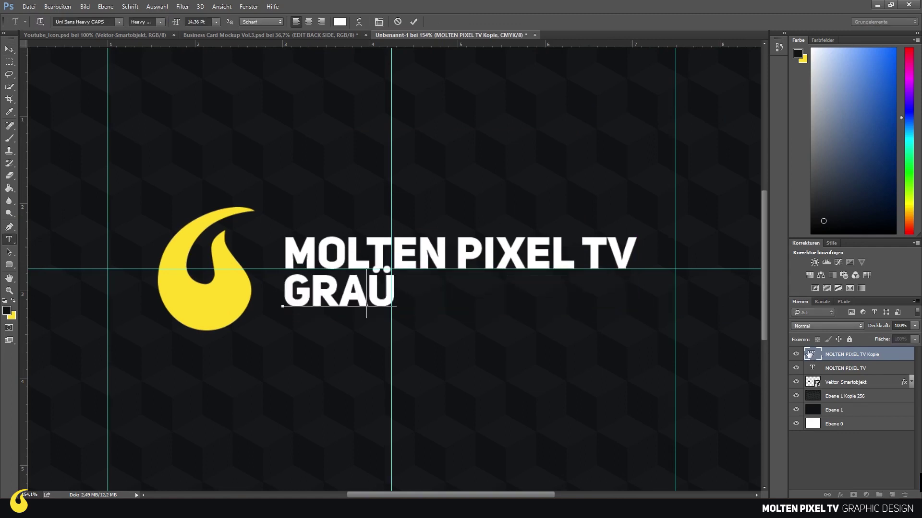
pyautogui.press('BackSpace')
pyautogui.write('PHIC DESIG')
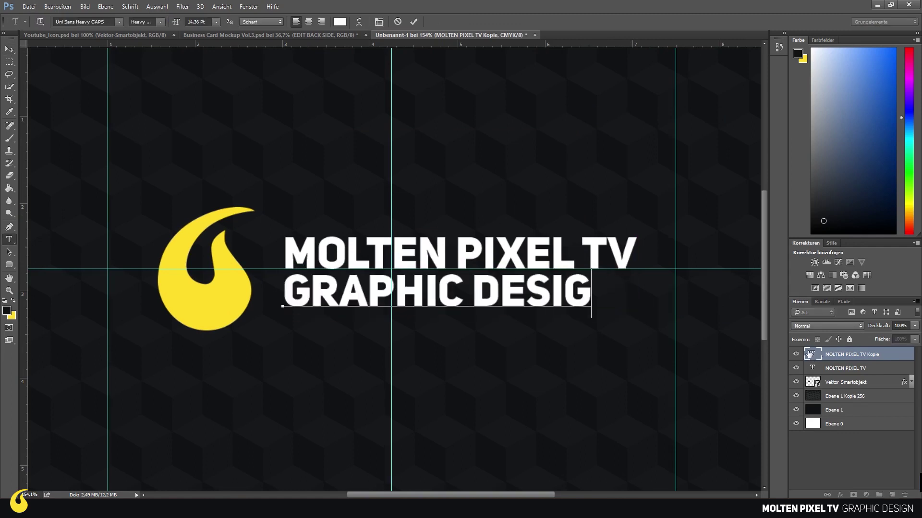
pyautogui.write('NER')
pyautogui.hotkey('ctrl', 'a')
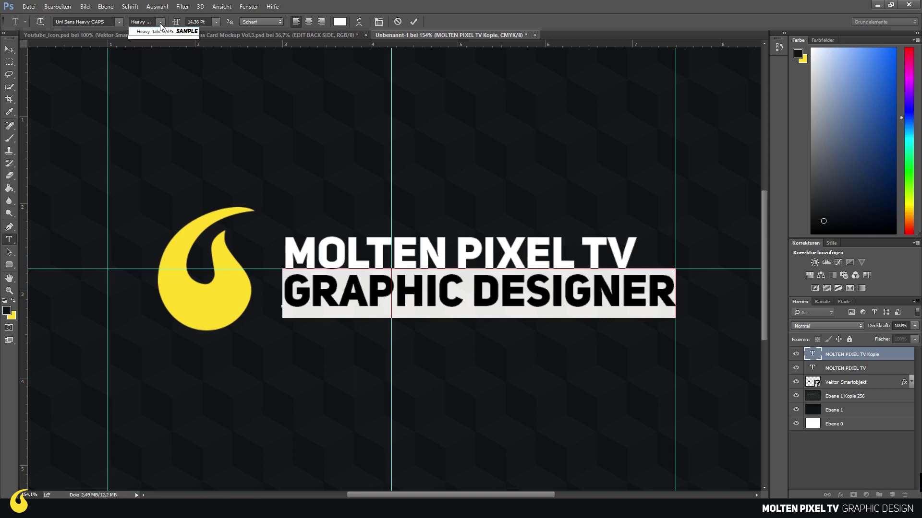
pyautogui.click(160, 22)
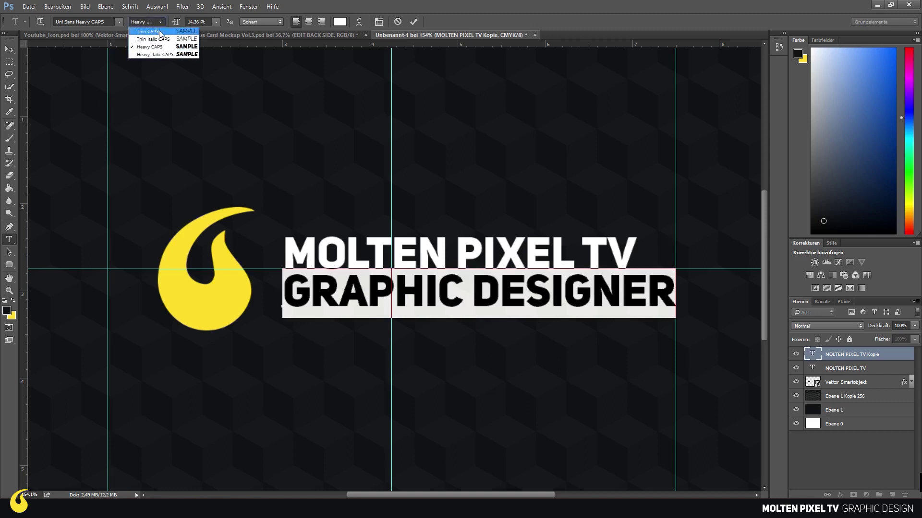
pyautogui.click(160, 31)
pyautogui.press('Tab')
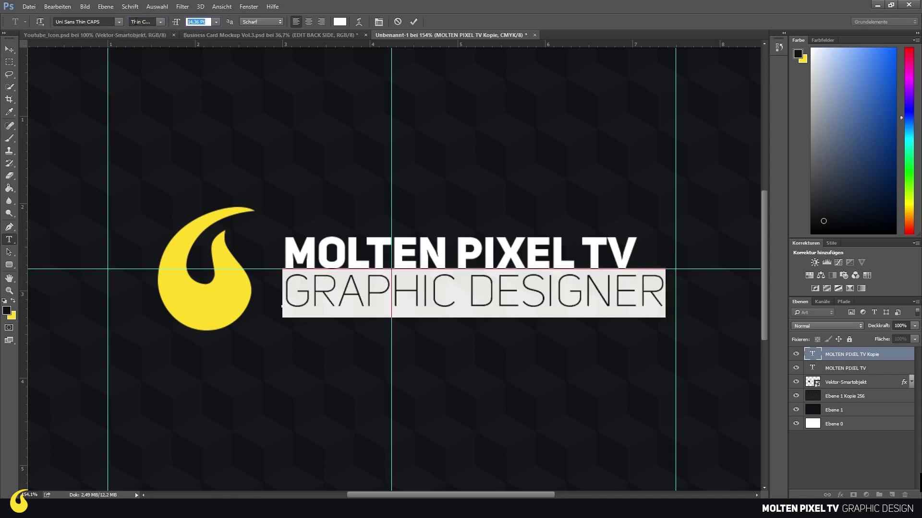
pyautogui.write('10')
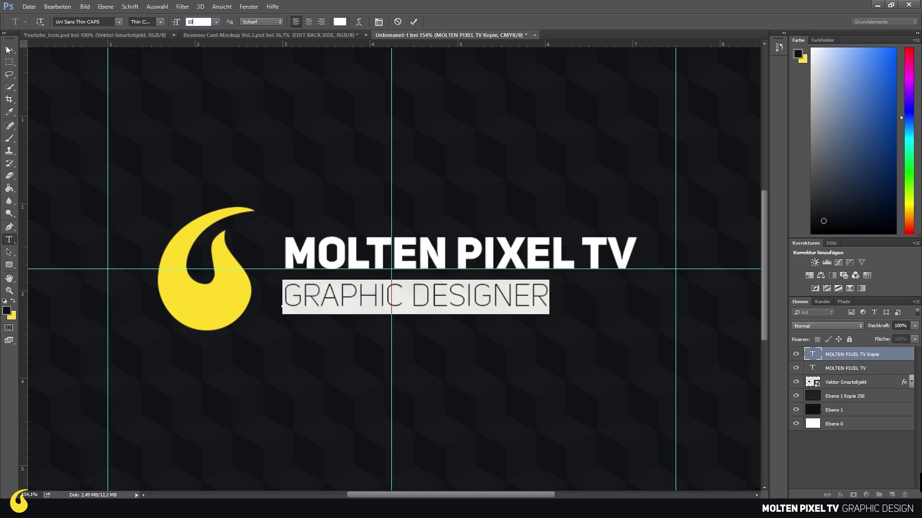
pyautogui.click(8, 50)
pyautogui.moveTo(374, 297); pyautogui.dragTo(373, 292)
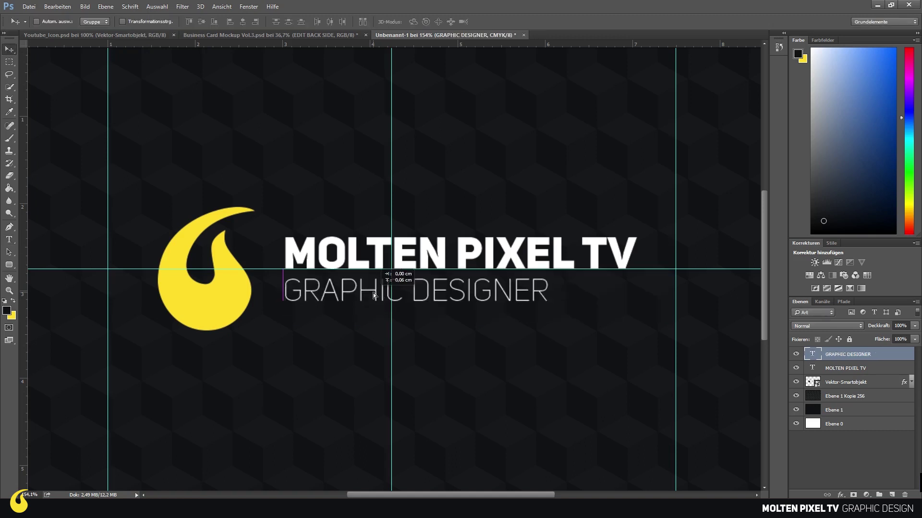
pyautogui.keyDown('shift'); pyautogui.click(835, 370); pyautogui.keyUp('shift')
pyautogui.scroll(-2, 737, 366)
# Move the logo, title and subtitle up-left together and scale them to about 119%
pyautogui.keyDown('shift'); pyautogui.click(836, 382); pyautogui.keyUp('shift')
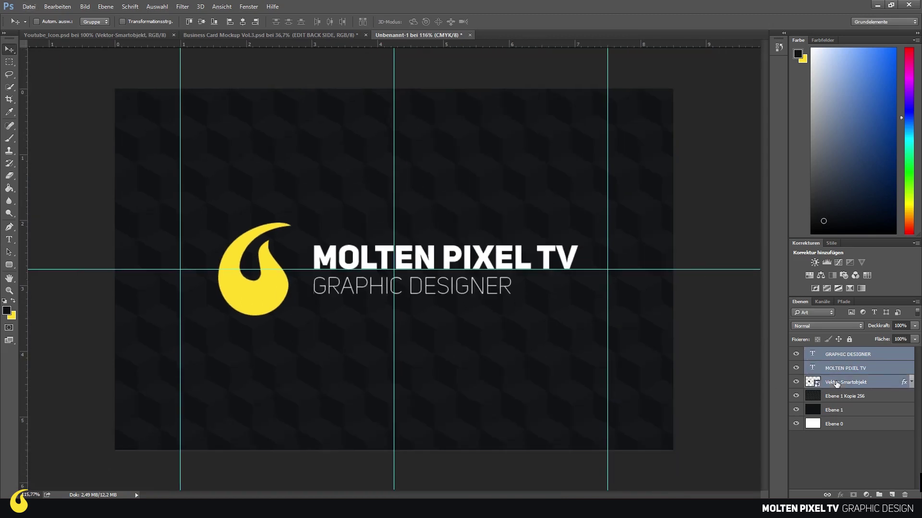
pyautogui.moveTo(447, 277); pyautogui.dragTo(410, 269)
pyautogui.hotkey('ctrl', 't')
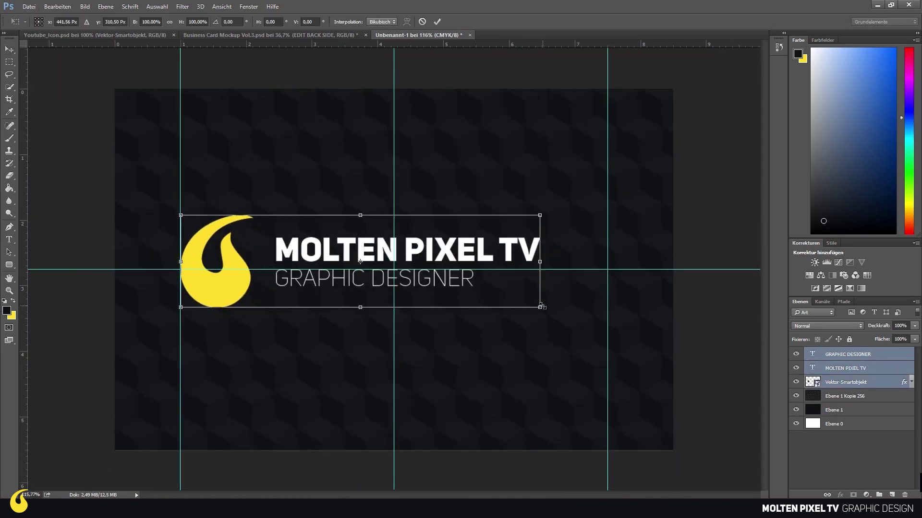
pyautogui.moveTo(541, 308); pyautogui.dragTo(605, 336)
pyautogui.press('Return')
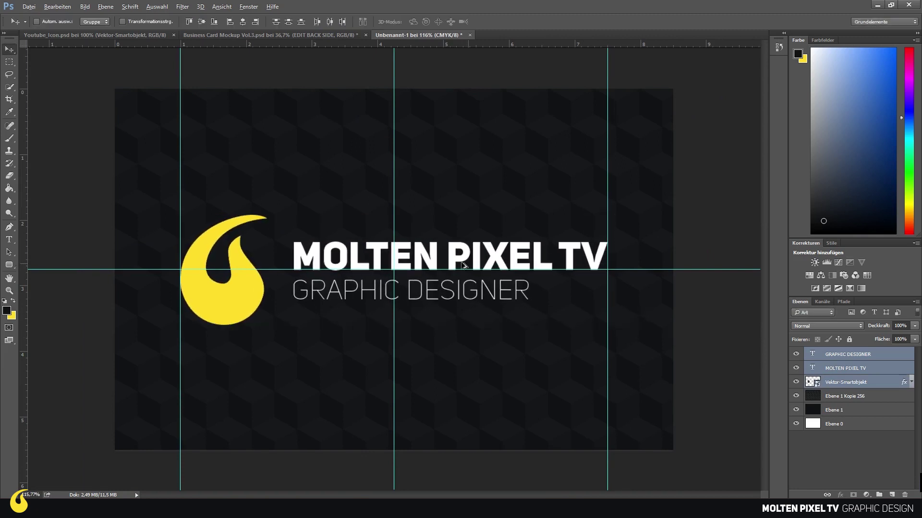
pyautogui.hotkey('ctrl', 'h')
pyautogui.scroll(-2, 447, 283)
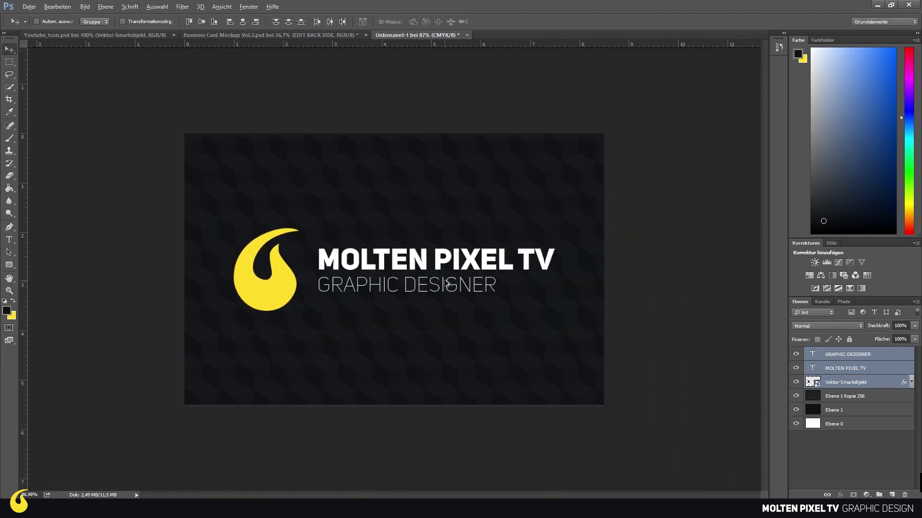
pyautogui.scroll(-2, 446, 283)
pyautogui.scroll(2, 446, 287)
pyautogui.scroll(1, 444, 287)
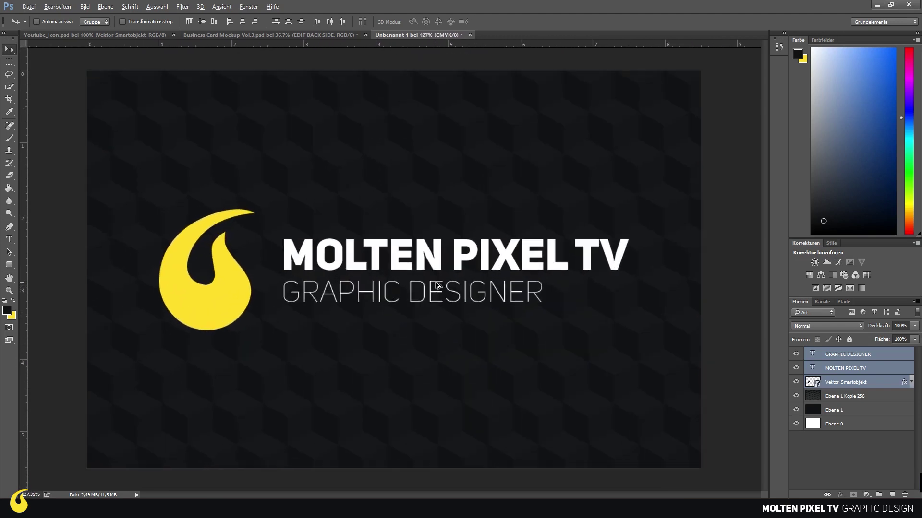
pyautogui.scroll(-1, 438, 285)
pyautogui.press('alt')
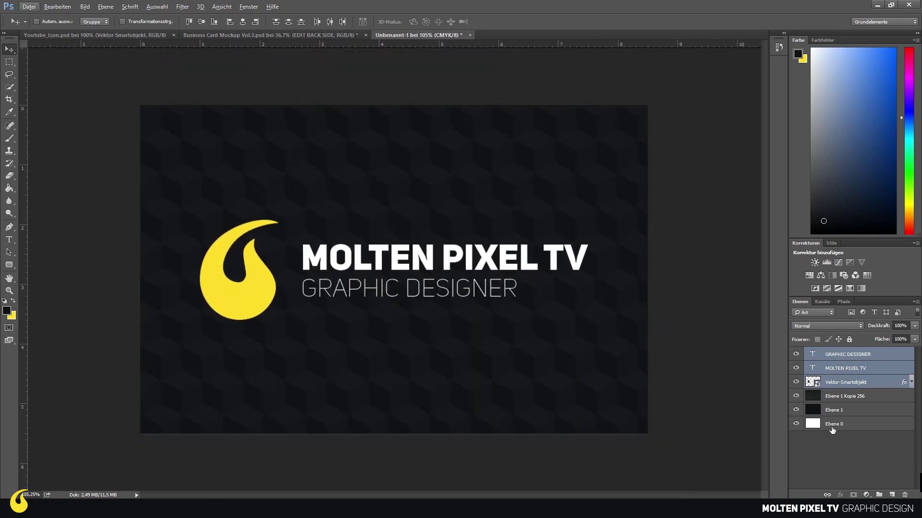
pyautogui.click(848, 473)
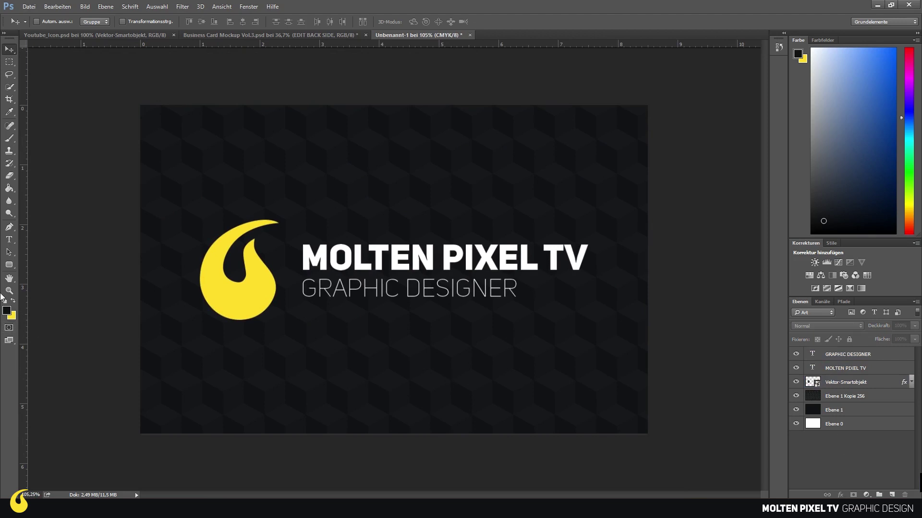
# Draw a rectangle along the card's bottom edge with a ffdc2b yellow colour overlay
pyautogui.click(9, 265)
pyautogui.click(53, 263)
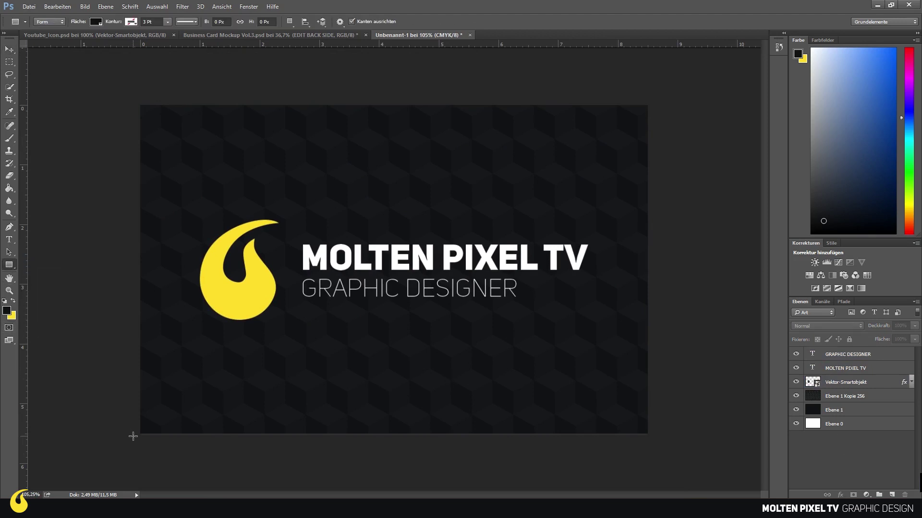
pyautogui.moveTo(133, 436); pyautogui.dragTo(656, 404)
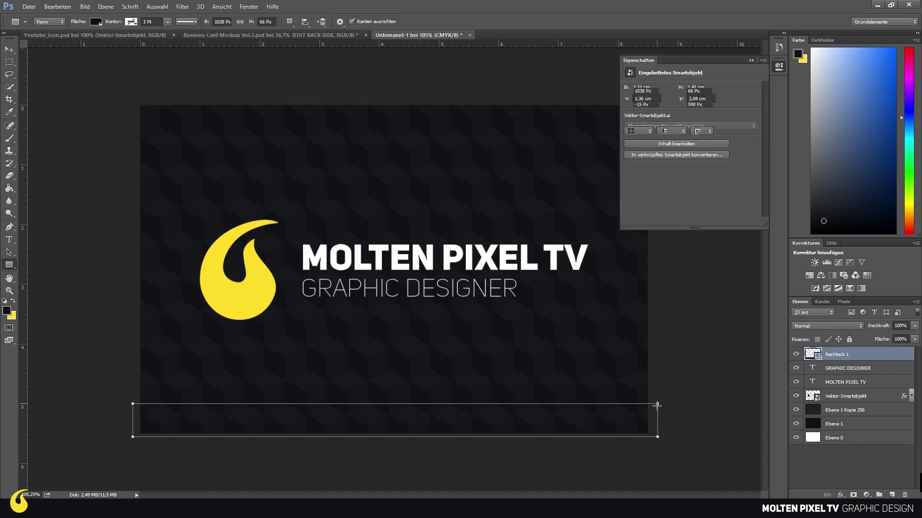
pyautogui.rightClick(840, 355)
pyautogui.click(707, 68)
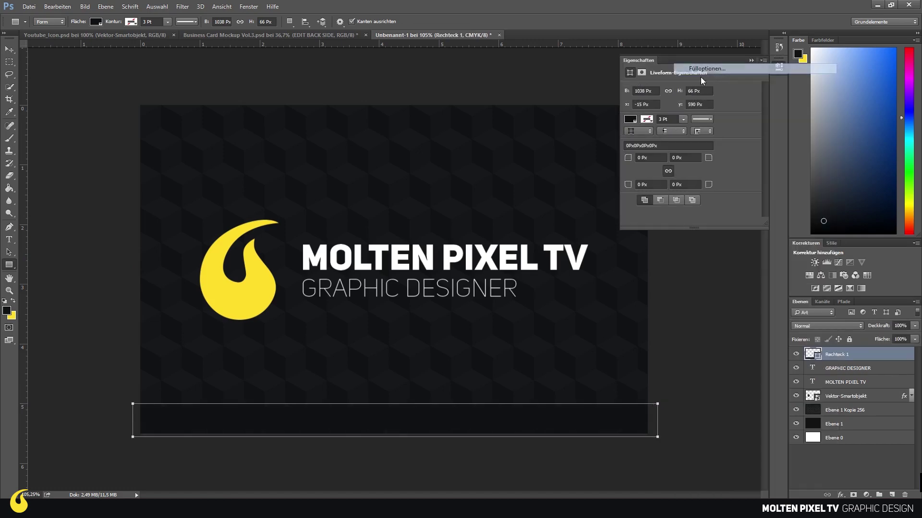
pyautogui.click(533, 271)
pyautogui.click(741, 173)
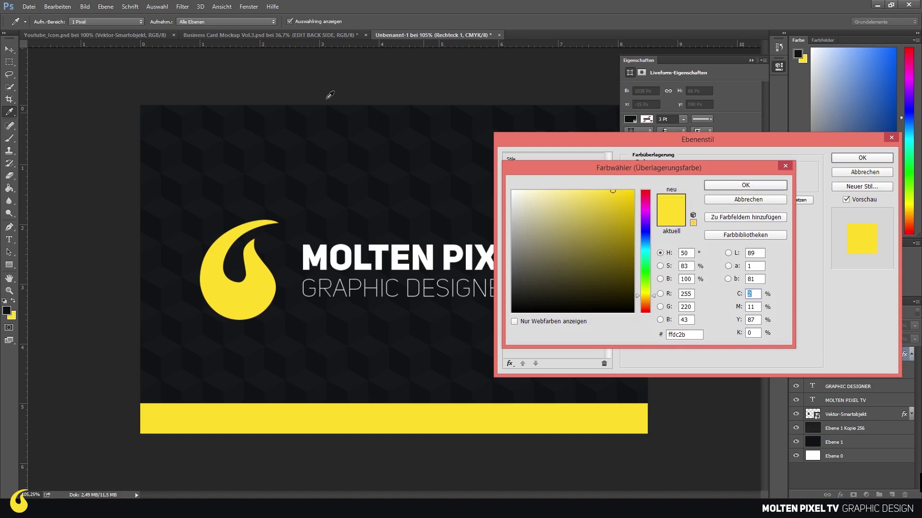
pyautogui.click(745, 185)
pyautogui.click(862, 157)
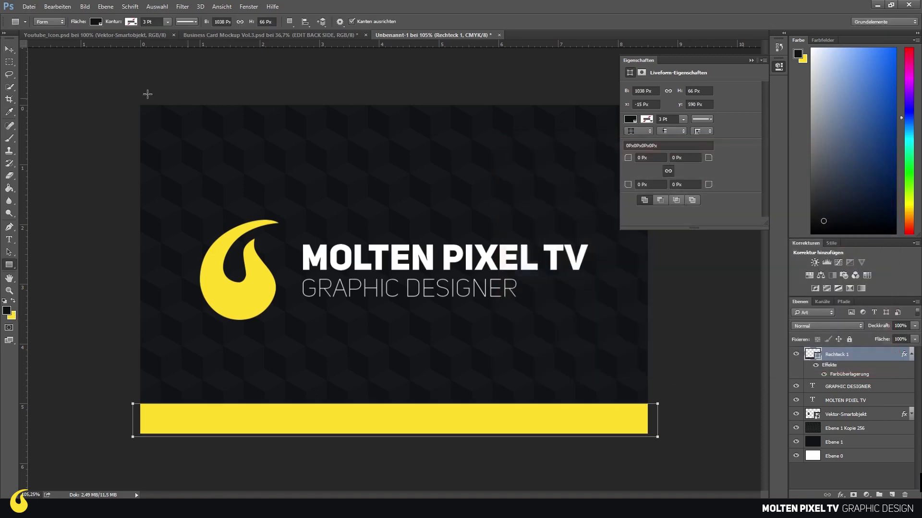
# Trim the yellow bar's height down to 54 px
pyautogui.press('v')
pyautogui.scroll(3, 344, 352)
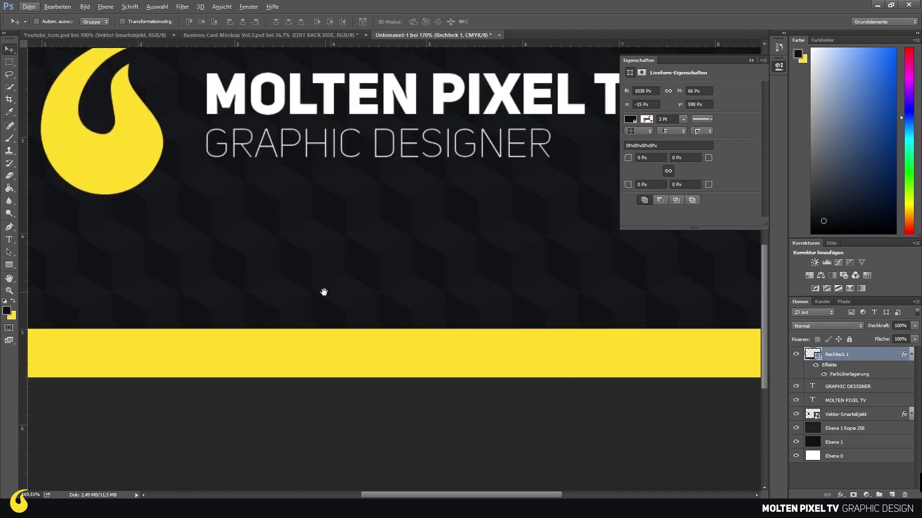
pyautogui.scroll(-3, 323, 292)
pyautogui.scroll(2, 329, 317)
pyautogui.scroll(-3, 342, 461)
pyautogui.hotkey('ctrl', 't')
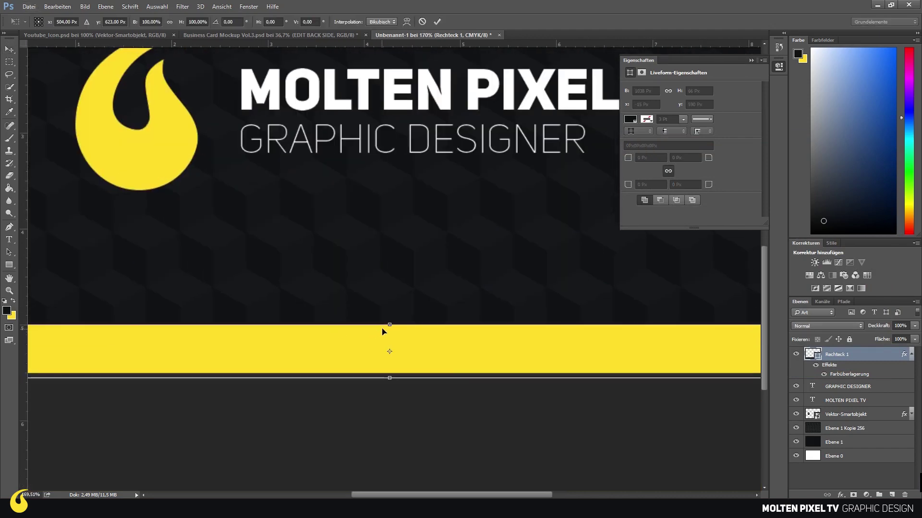
pyautogui.moveTo(388, 326); pyautogui.dragTo(387, 333)
pyautogui.press('Return')
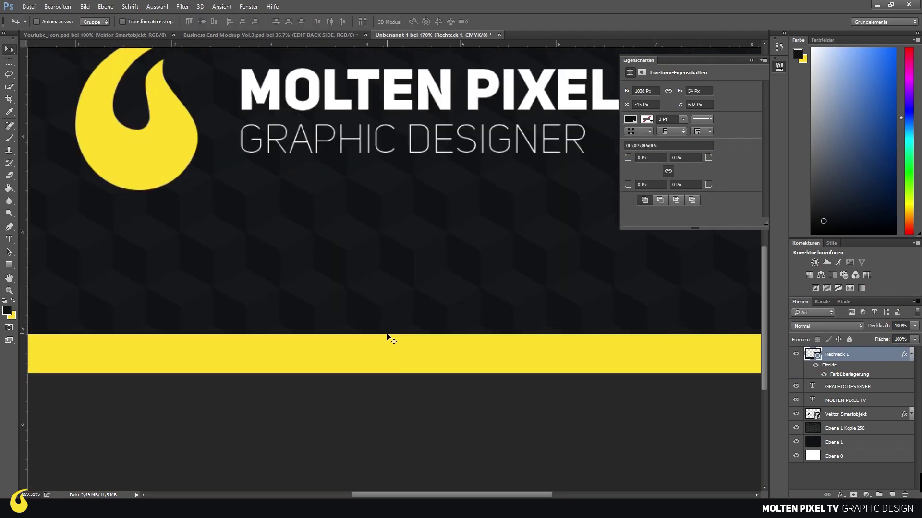
pyautogui.click(774, 71)
pyautogui.scroll(-2, 447, 239)
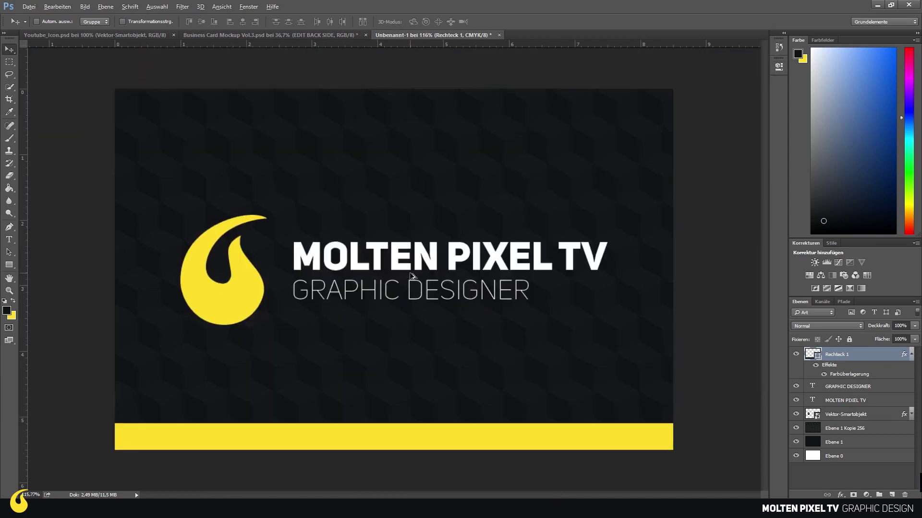
pyautogui.scroll(-1, 414, 277)
pyautogui.scroll(-1, 432, 283)
pyautogui.scroll(2, 445, 293)
# Group the bar, text, logo and background layers into a group named Front
pyautogui.keyDown('shift'); pyautogui.click(842, 447); pyautogui.keyUp('shift')
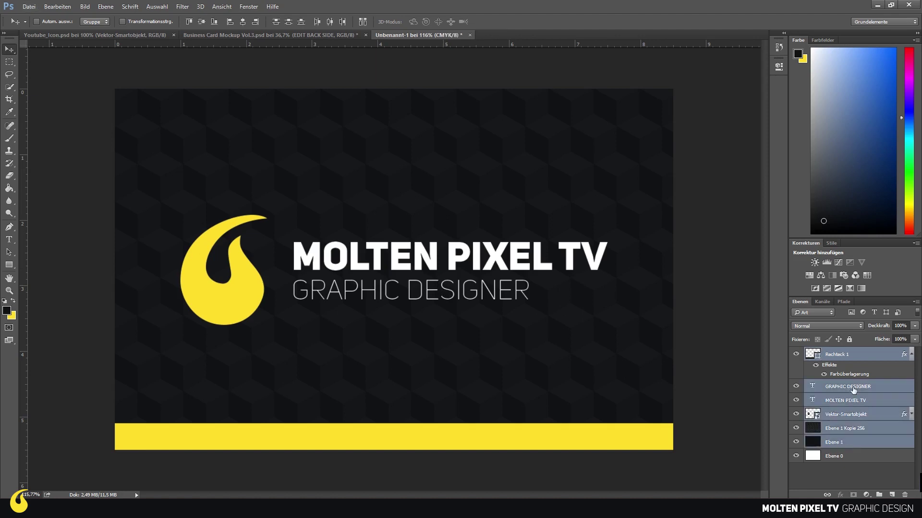
pyautogui.click(910, 355)
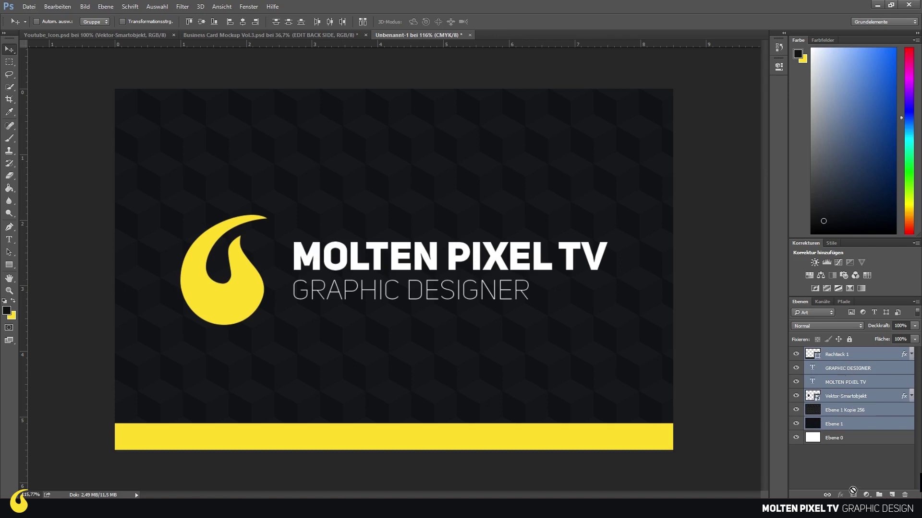
pyautogui.moveTo(878, 496); pyautogui.dragTo(878, 495)
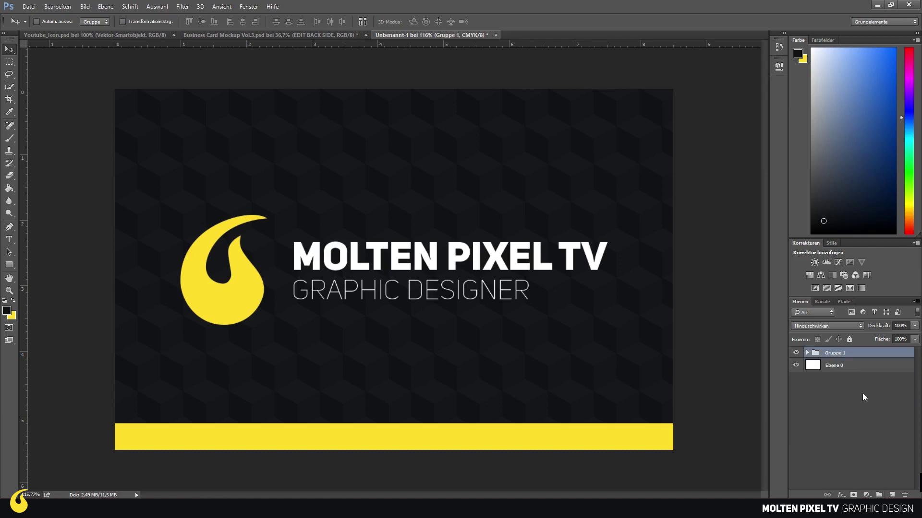
pyautogui.doubleClick(835, 353)
pyautogui.write('nt')
pyautogui.press('Return')
# Duplicate the group as Front Kopie and hide the original Front group
pyautogui.rightClick(836, 356)
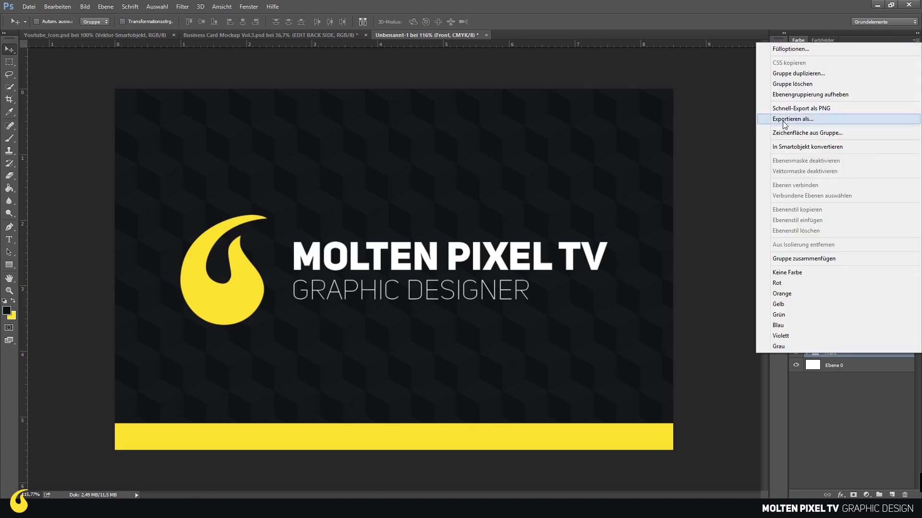
pyautogui.click(786, 75)
pyautogui.press('Return')
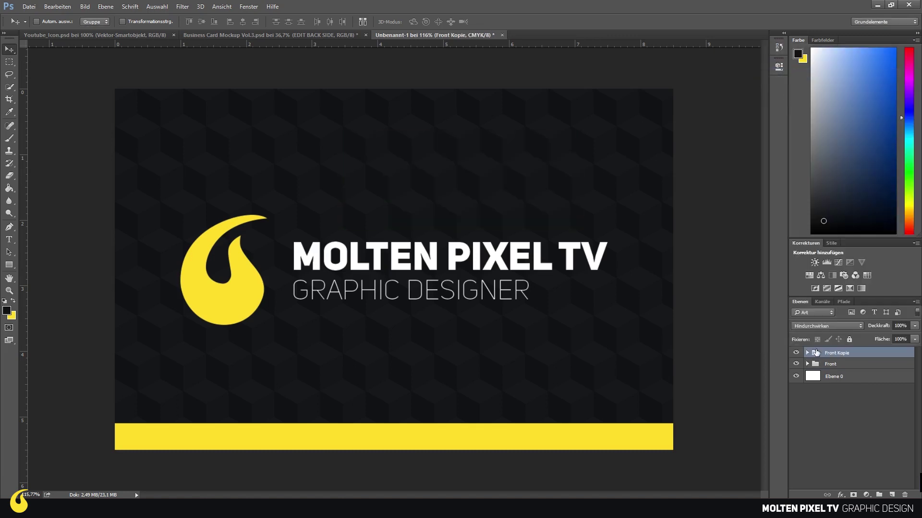
pyautogui.click(796, 363)
pyautogui.click(838, 366)
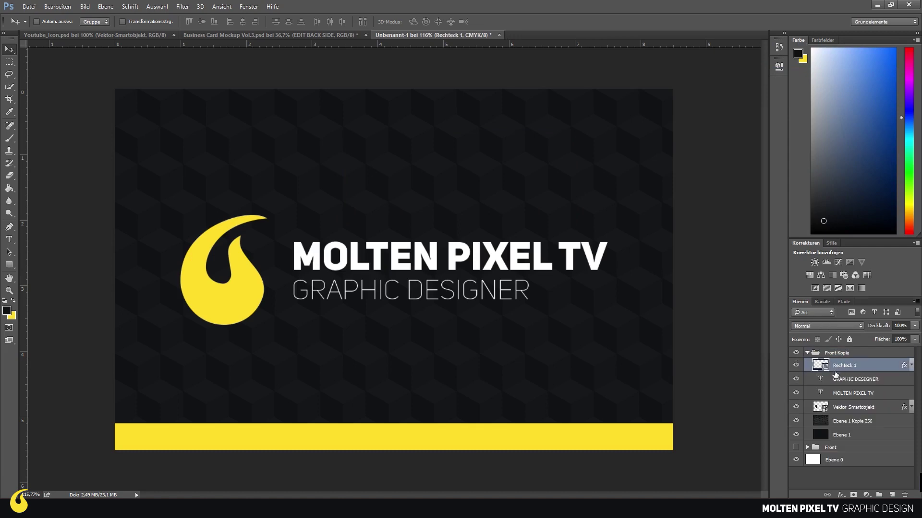
# Hide both text lines, the flame logo and the Rechteck 1 bar, then show the guides
pyautogui.scroll(-3, 444, 281)
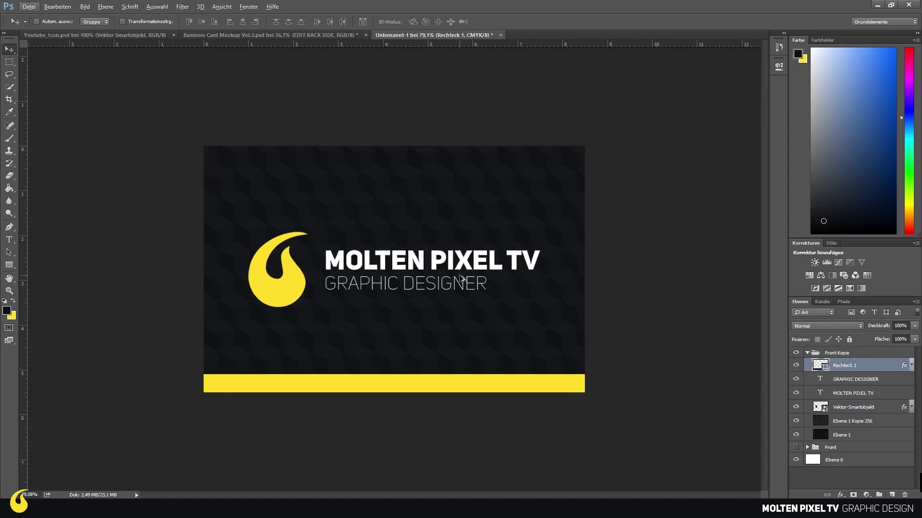
pyautogui.moveTo(796, 380); pyautogui.dragTo(795, 393)
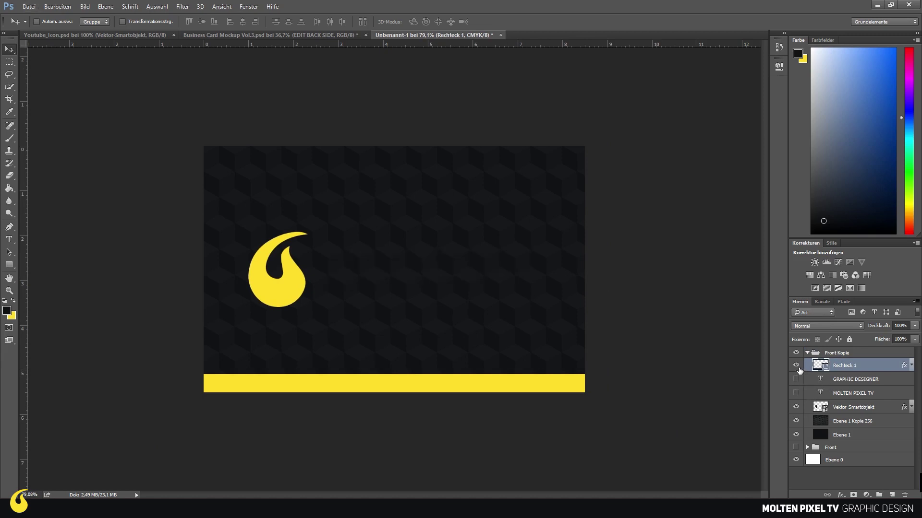
pyautogui.click(796, 407)
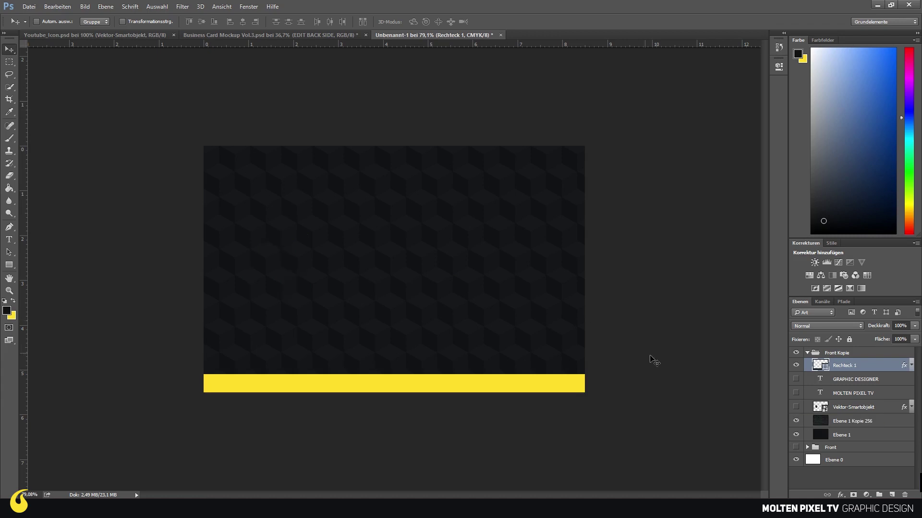
pyautogui.click(876, 480)
pyautogui.scroll(2, 379, 317)
pyautogui.scroll(-1, 379, 315)
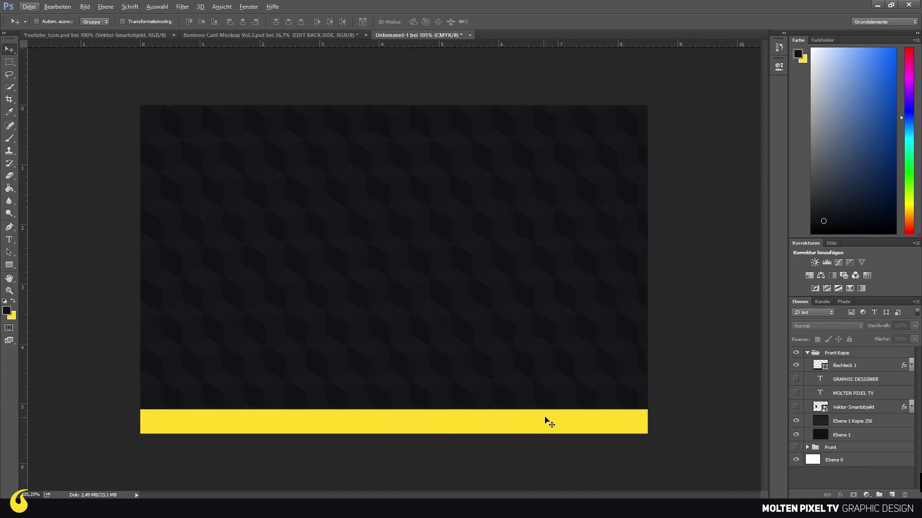
pyautogui.click(859, 369)
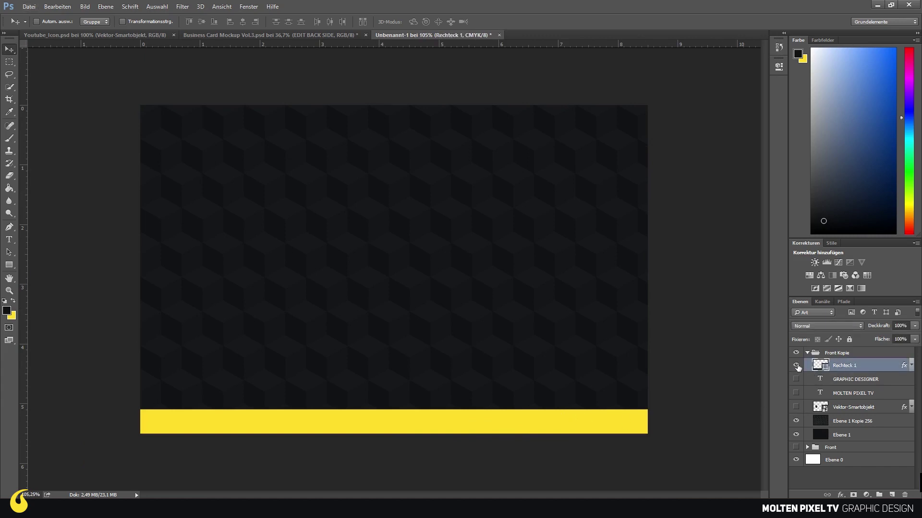
pyautogui.click(797, 367)
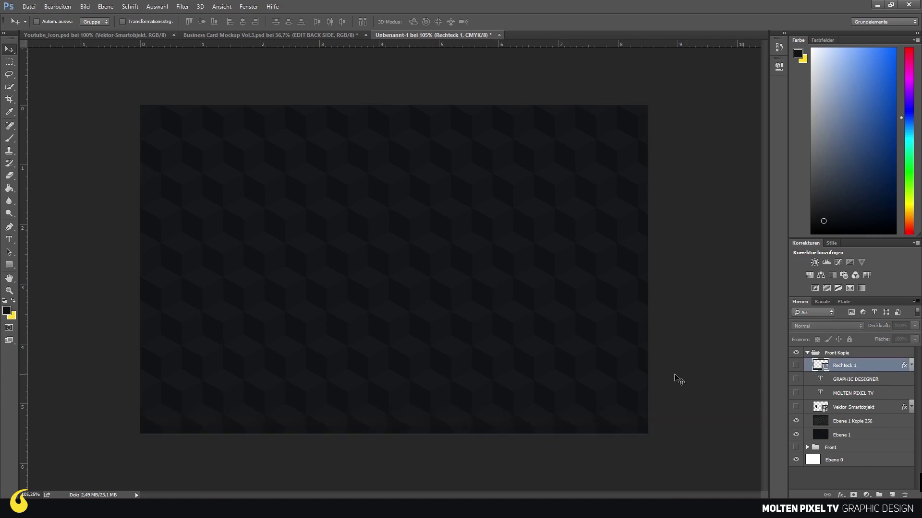
pyautogui.click(829, 471)
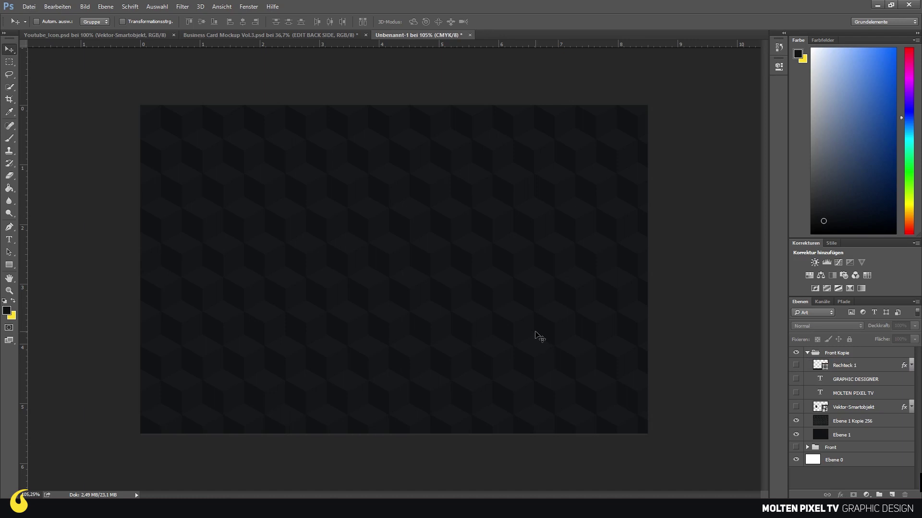
pyautogui.hotkey('ctrl', ';')
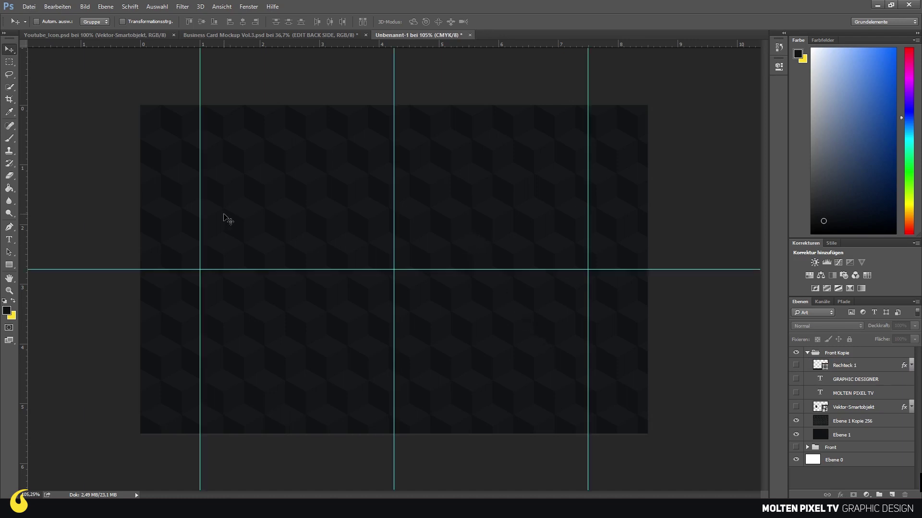
# Draw Rechteck 2 from the card top to the horizontal guide with a #ffffff colour overlay
pyautogui.click(9, 264)
pyautogui.moveTo(130, 96)
pyautogui.mouseDown()
pyautogui.moveTo(626, 244)
pyautogui.moveTo(662, 270)
pyautogui.mouseUp()
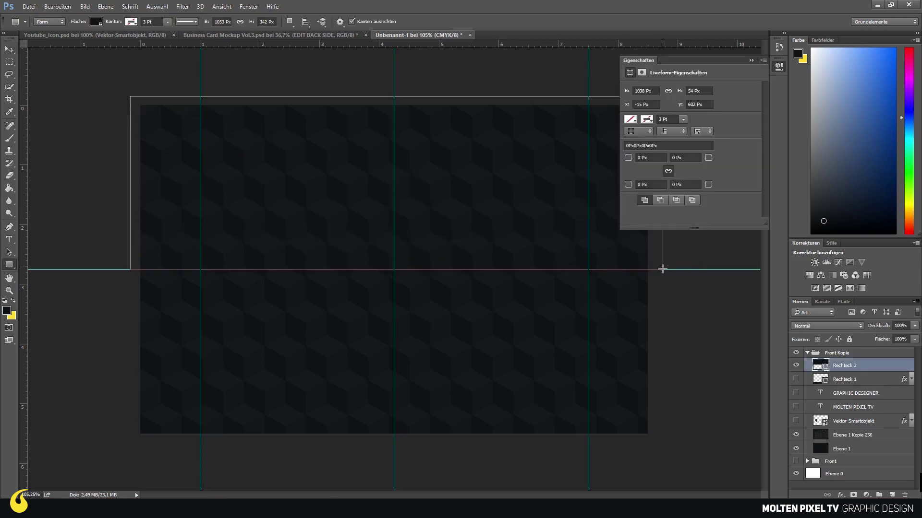
pyautogui.rightClick(866, 366)
pyautogui.click(736, 69)
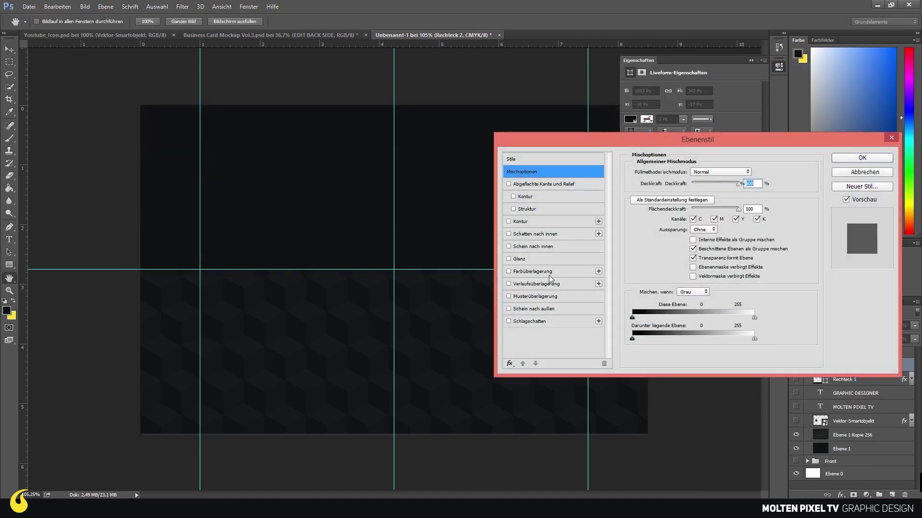
pyautogui.click(532, 272)
pyautogui.click(737, 172)
pyautogui.write('ffffff')
pyautogui.click(730, 182)
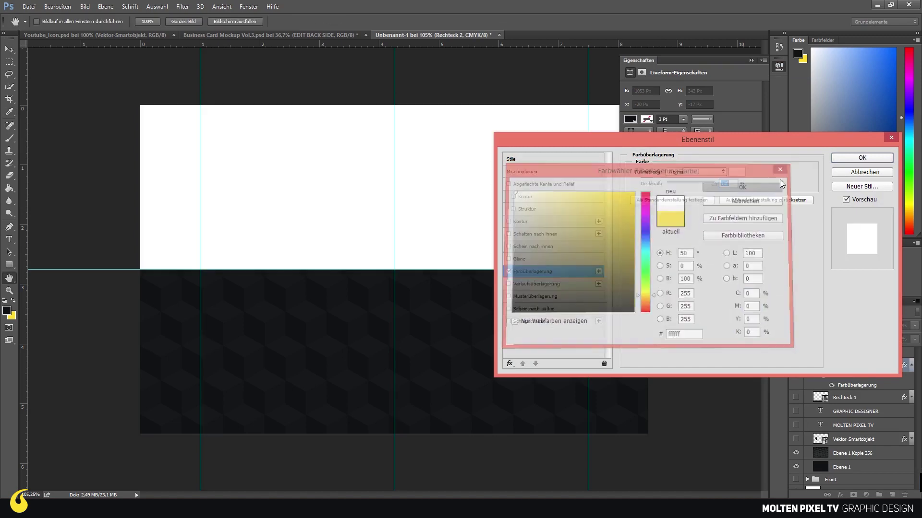
pyautogui.click(862, 157)
pyautogui.press('v')
pyautogui.scroll(-2, 333, 300)
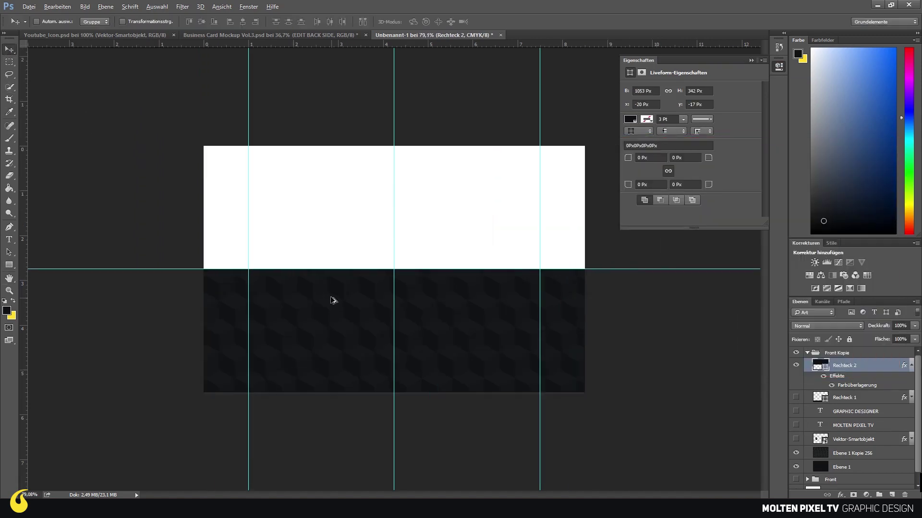
pyautogui.scroll(3, 348, 351)
pyautogui.scroll(1, 350, 347)
pyautogui.scroll(-2, 351, 343)
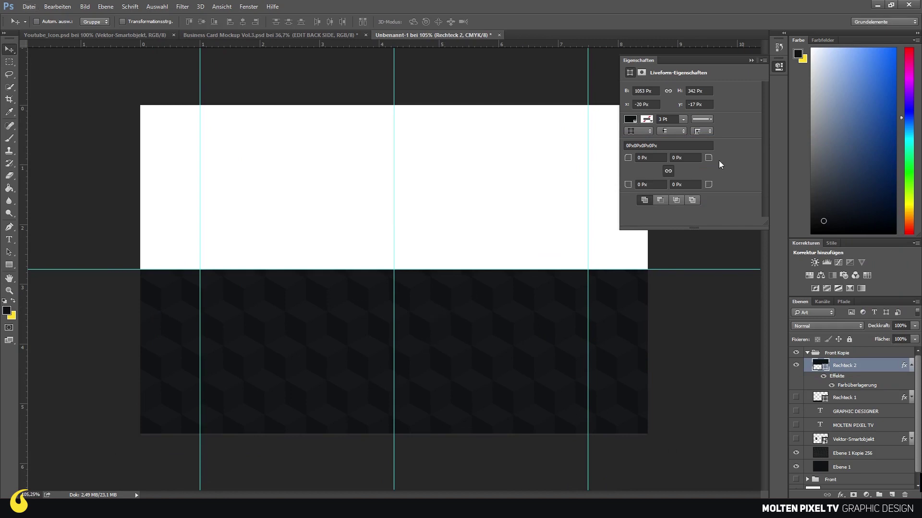
pyautogui.click(783, 67)
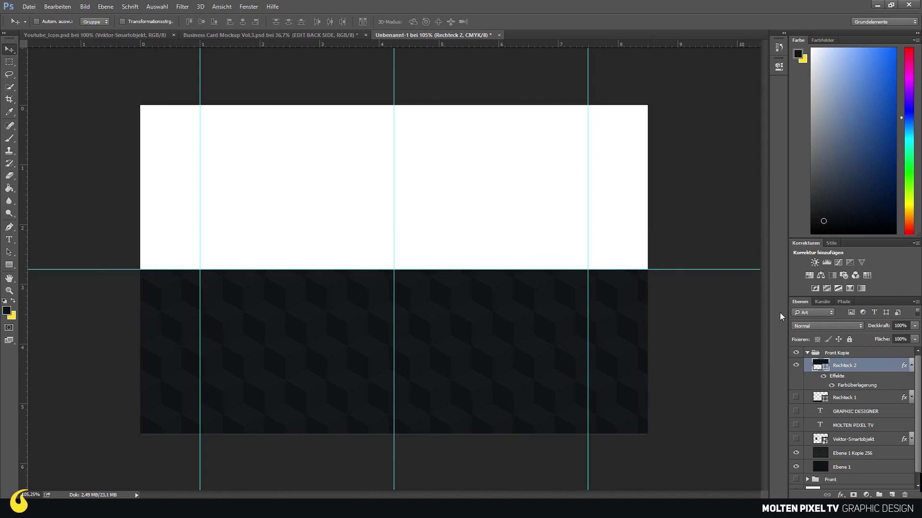
# Show the Rechteck 1 yellow bar, move it up to the guide, and stack it above Rechteck 2
pyautogui.click(854, 400)
pyautogui.click(796, 398)
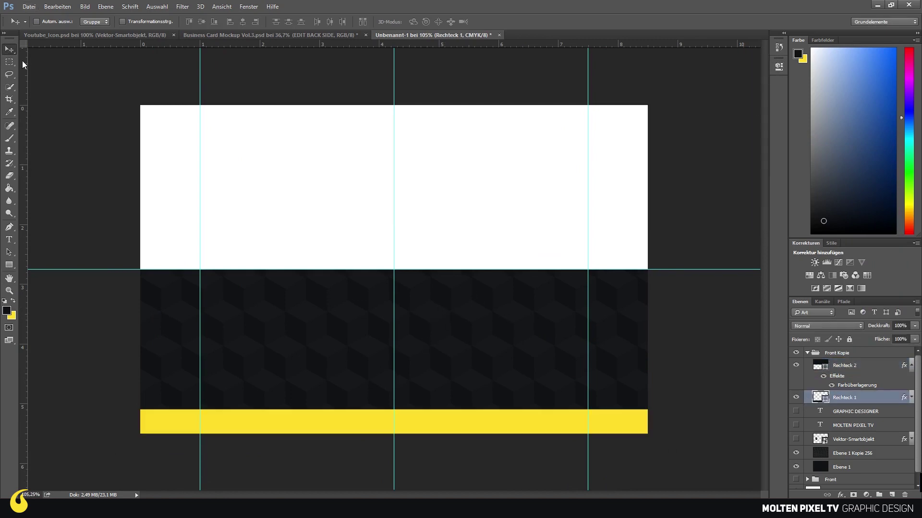
pyautogui.moveTo(429, 412); pyautogui.dragTo(435, 263)
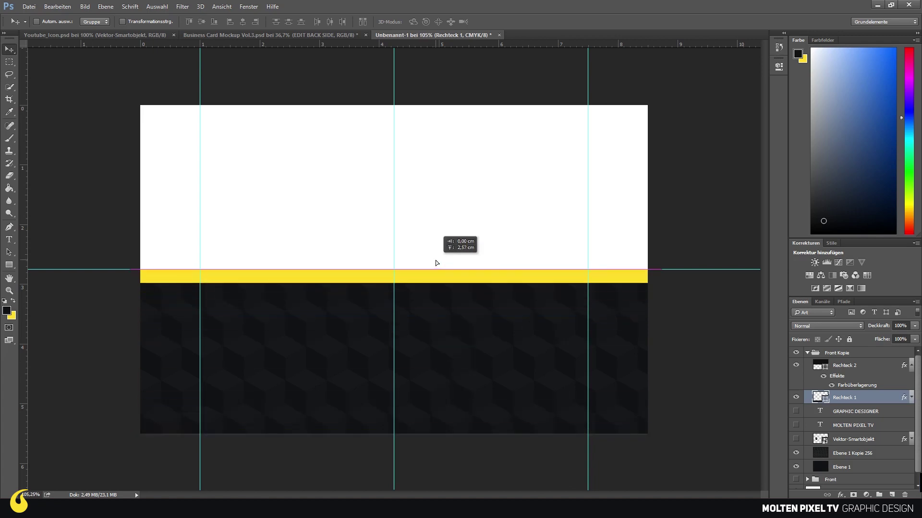
pyautogui.moveTo(850, 398); pyautogui.dragTo(845, 360)
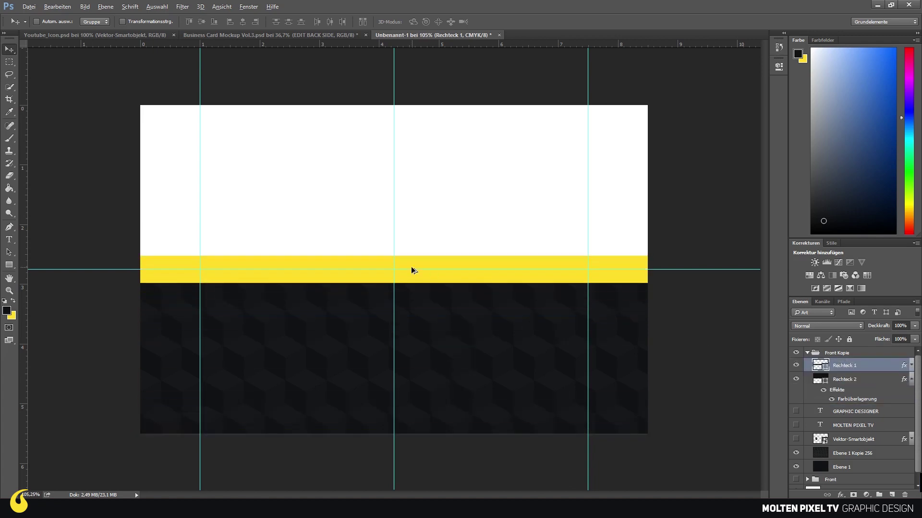
pyautogui.scroll(4, 403, 271)
# Shrink the yellow bar's height down to a thin divider line
pyautogui.hotkey('ctrl', 't')
pyautogui.moveTo(395, 250); pyautogui.dragTo(392, 267)
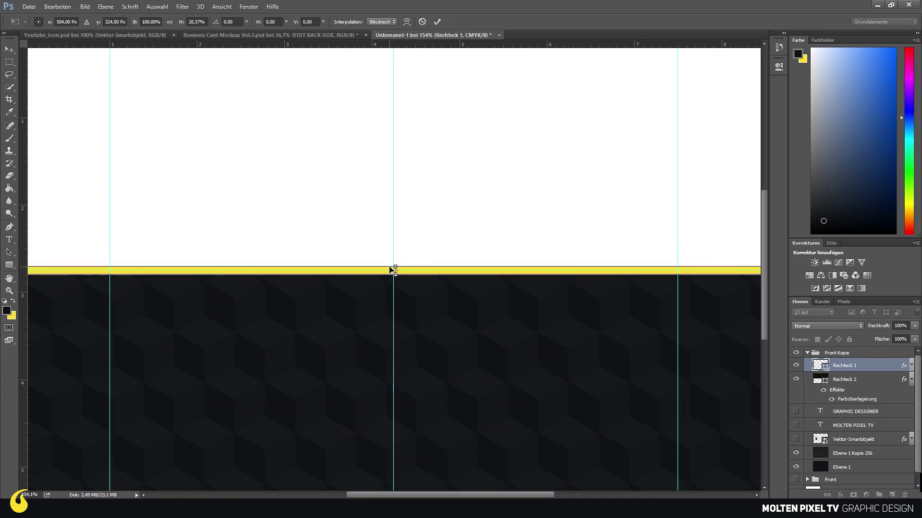
pyautogui.press('Return')
pyautogui.scroll(-5, 413, 284)
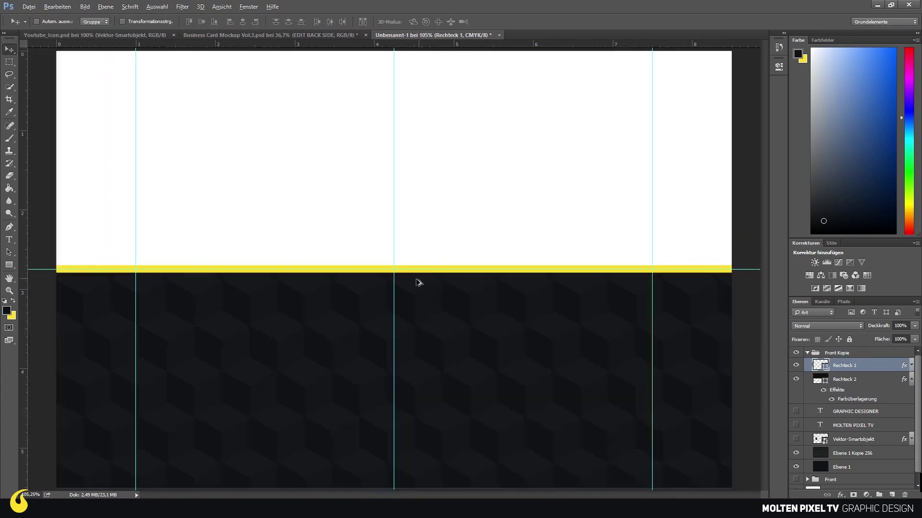
# Hide the guides and bring the card's dark lower half into view
pyautogui.hotkey('ctrl', 'h')
pyautogui.scroll(-1, 460, 307)
pyautogui.scroll(1, 457, 307)
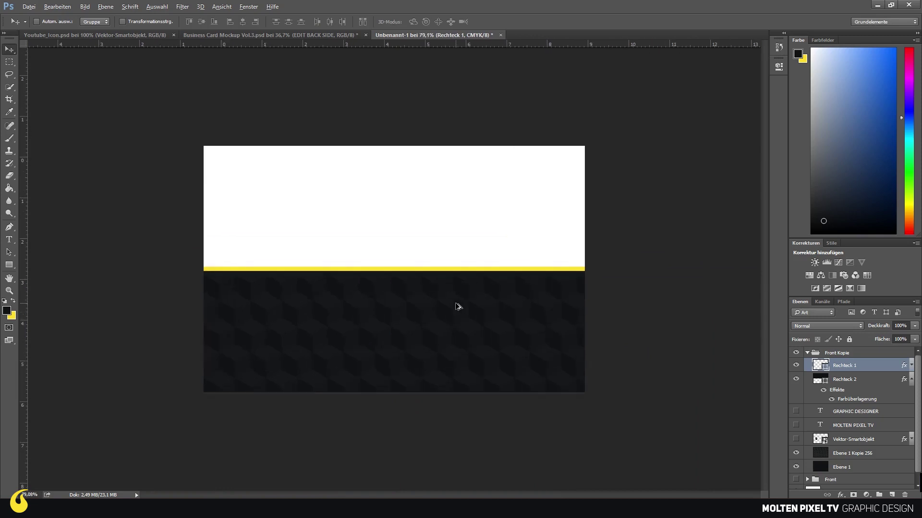
pyautogui.scroll(2, 437, 307)
pyautogui.scroll(-1, 437, 307)
pyautogui.scroll(-1, 437, 308)
pyautogui.scroll(1, 437, 307)
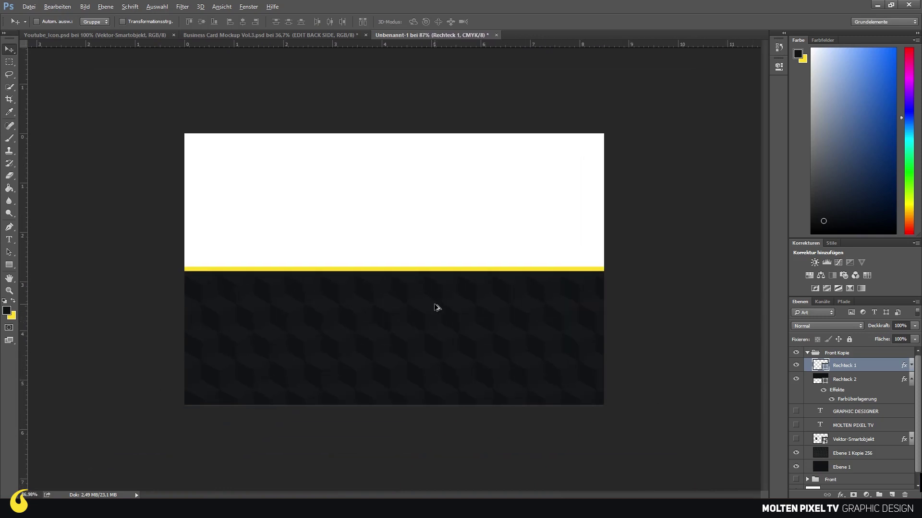
pyautogui.scroll(1, 302, 226)
pyautogui.scroll(1, 304, 252)
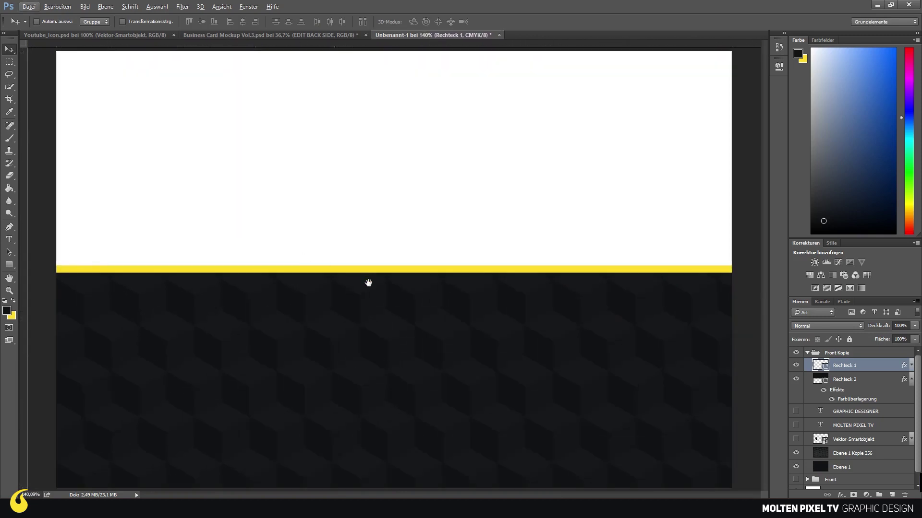
pyautogui.scroll(-2, 349, 286)
pyautogui.scroll(2, 365, 336)
pyautogui.scroll(1, 386, 321)
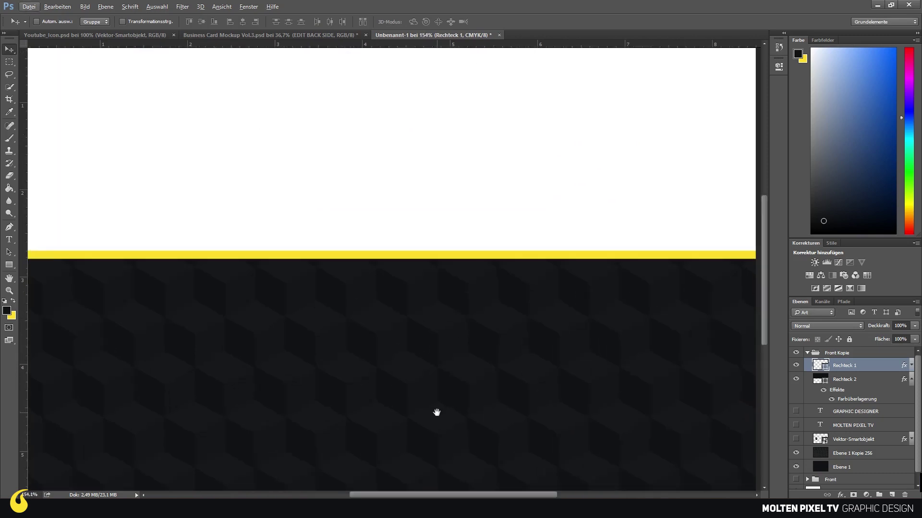
pyautogui.moveTo(436, 411); pyautogui.dragTo(396, 296)
pyautogui.click(11, 241)
# Type 'HYBRA' on the dark lower half and move it into place
pyautogui.click(397, 298)
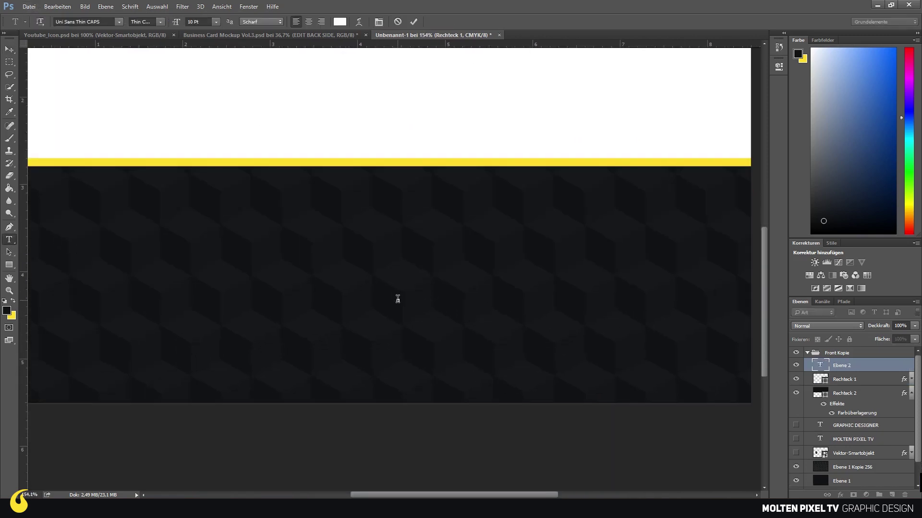
pyautogui.write('HYBRA')
pyautogui.hotkey('ctrl', 'a')
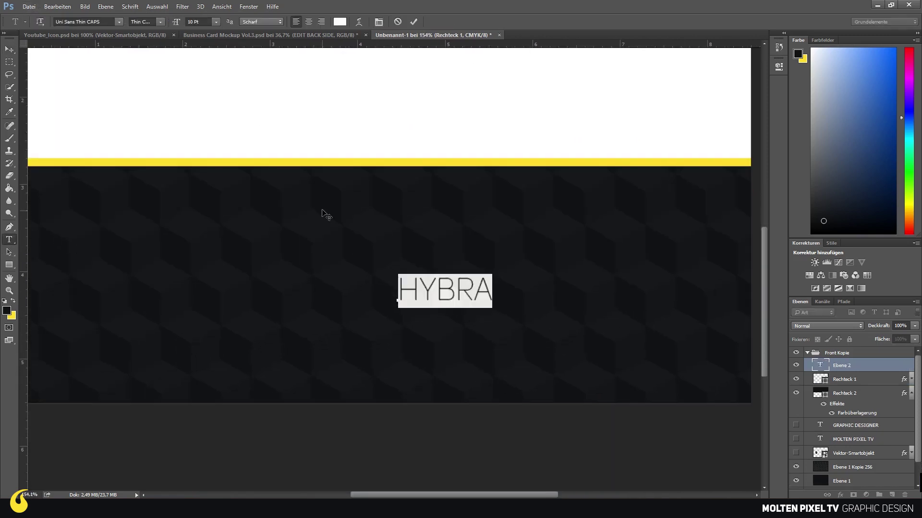
pyautogui.click(9, 49)
pyautogui.hotkey('ctrl', '0')
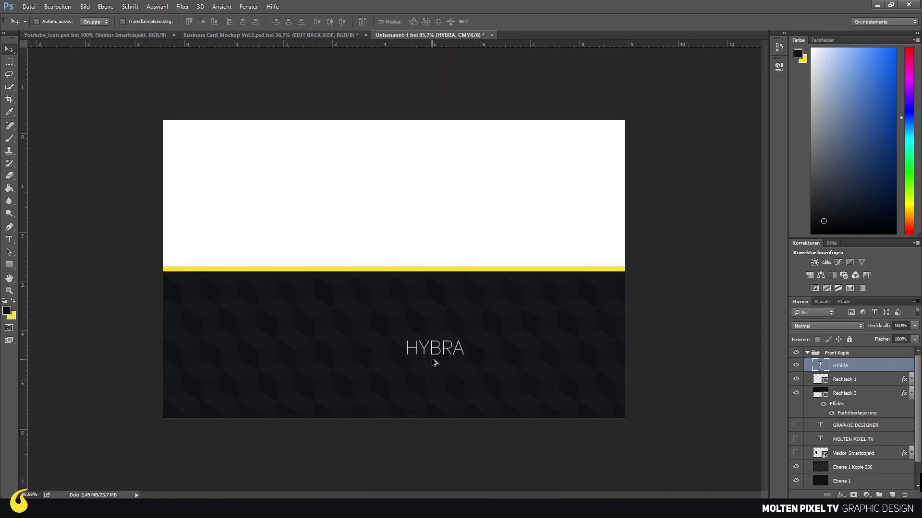
pyautogui.moveTo(432, 356)
pyautogui.mouseDown()
pyautogui.moveTo(398, 361)
pyautogui.moveTo(474, 330)
pyautogui.mouseUp()
# Resize HYBRA, nudge it slightly, and check its centring against the guides
pyautogui.hotkey('ctrl', 't')
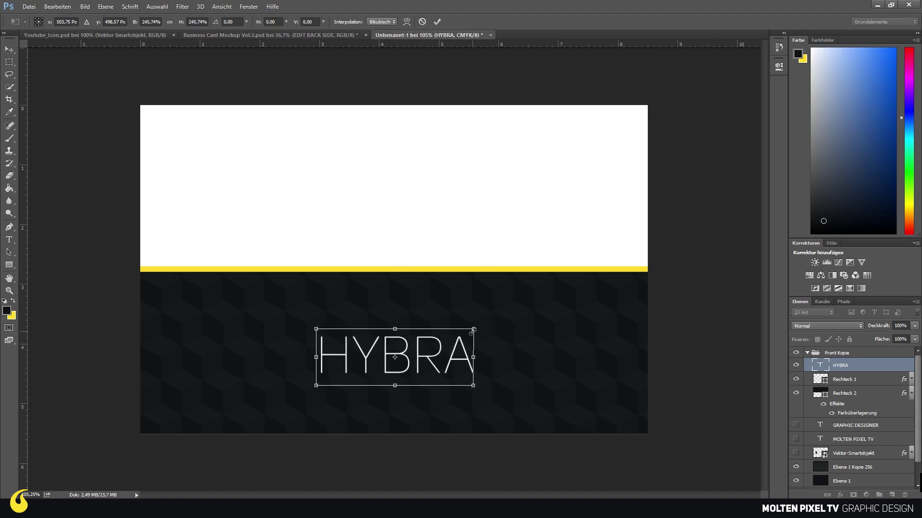
pyautogui.press('Return')
pyautogui.moveTo(428, 351); pyautogui.dragTo(428, 353)
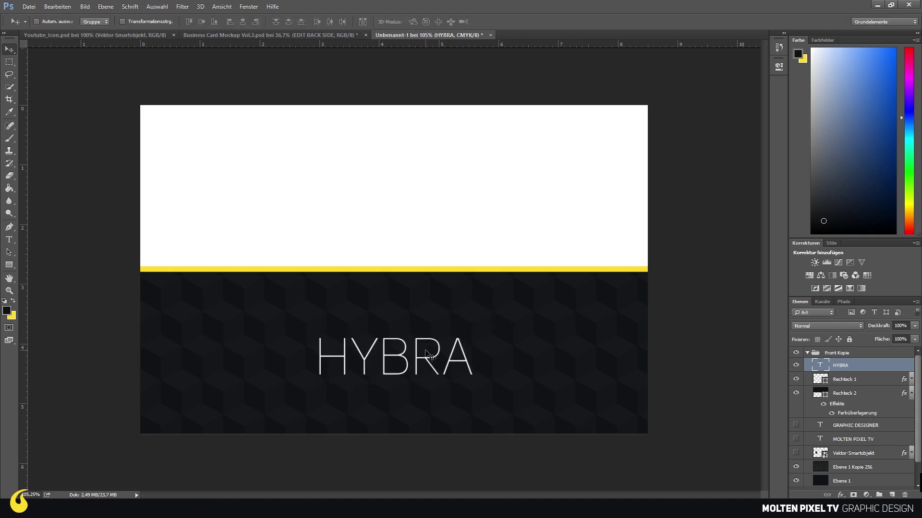
pyautogui.press('ctrl')
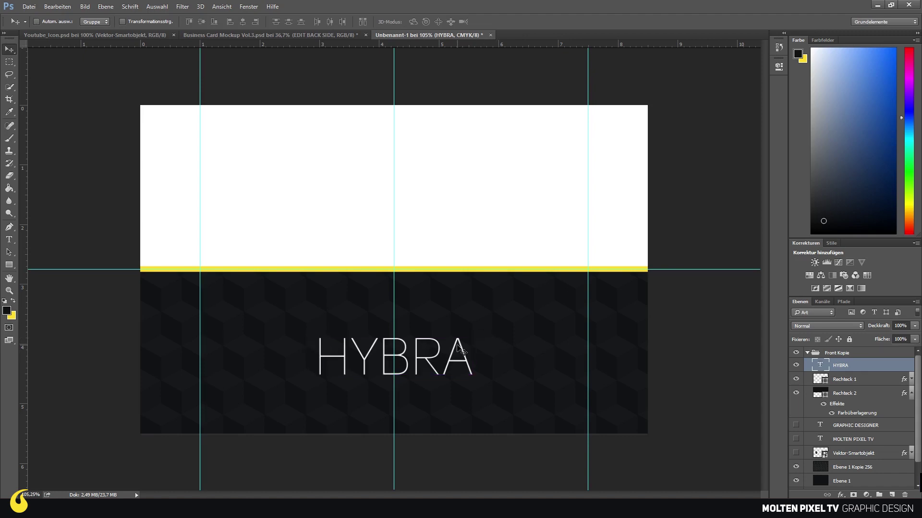
pyautogui.hotkey('ctrl', 'h')
# Scale HYBRA down to about 72.5% around its centre, then zoom in to check
pyautogui.hotkey('ctrl', 't')
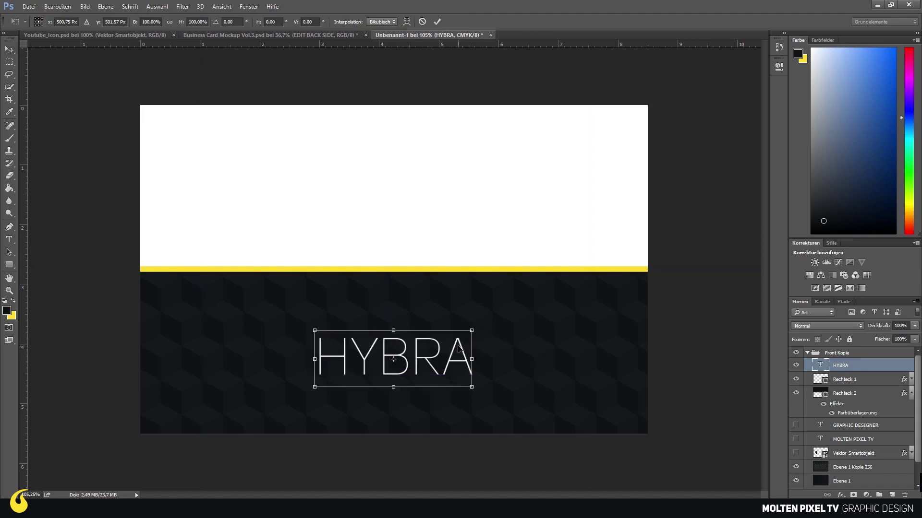
pyautogui.moveTo(471, 329); pyautogui.dragTo(450, 341)
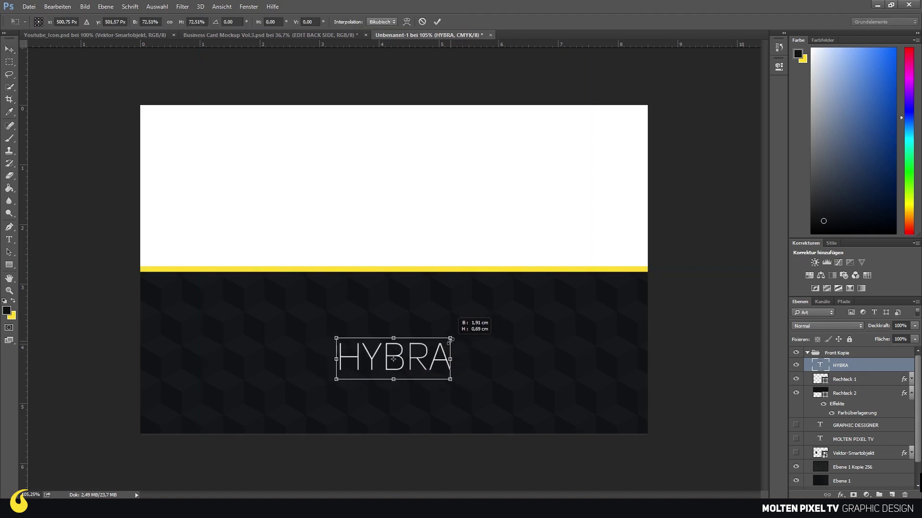
pyautogui.press('Return')
pyautogui.scroll(-2, 427, 346)
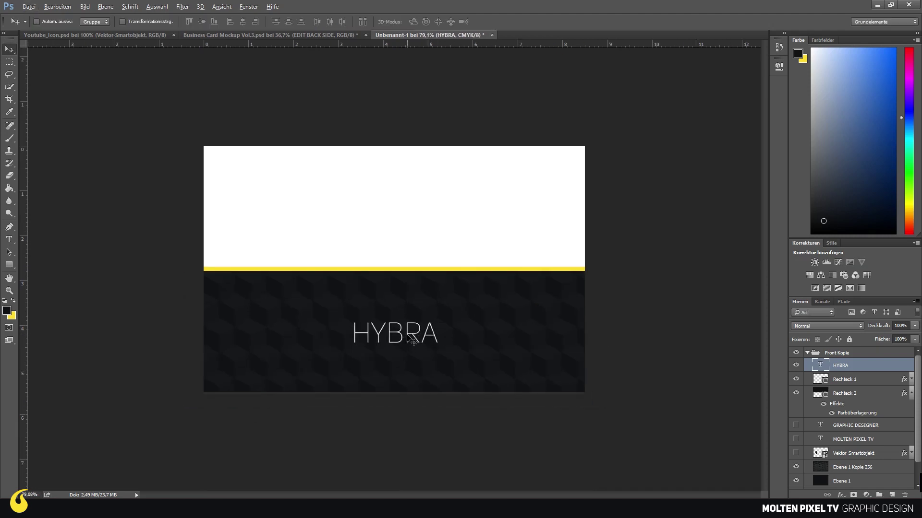
pyautogui.scroll(2, 408, 336)
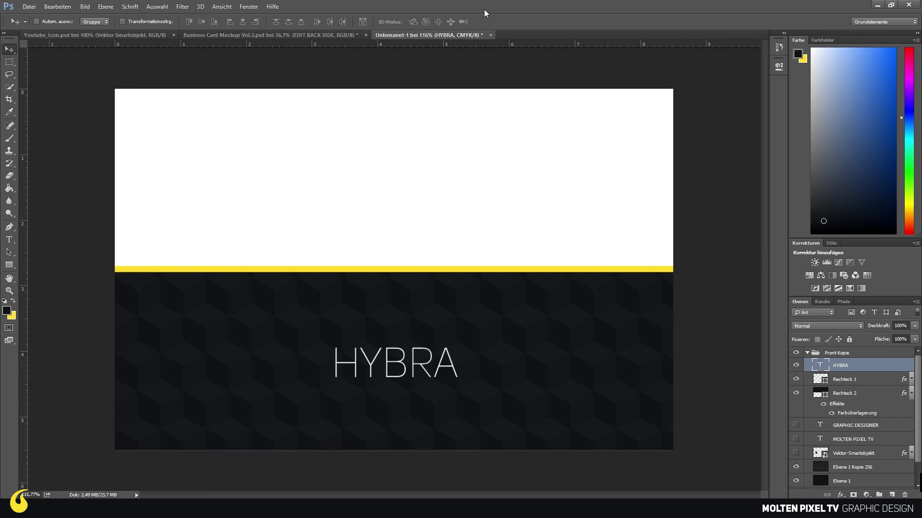
pyautogui.scroll(1, 409, 253)
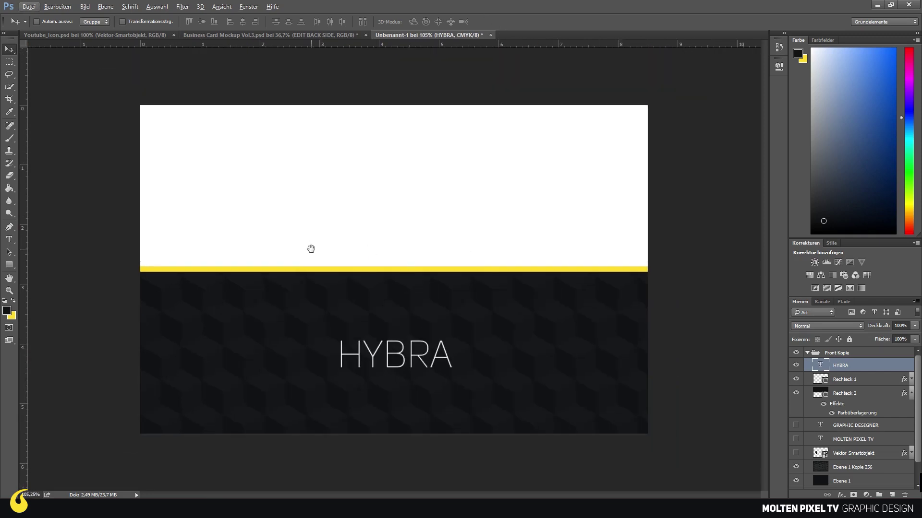
pyautogui.hotkey('ctrl', '+')
pyautogui.hotkey('ctrl', '+')
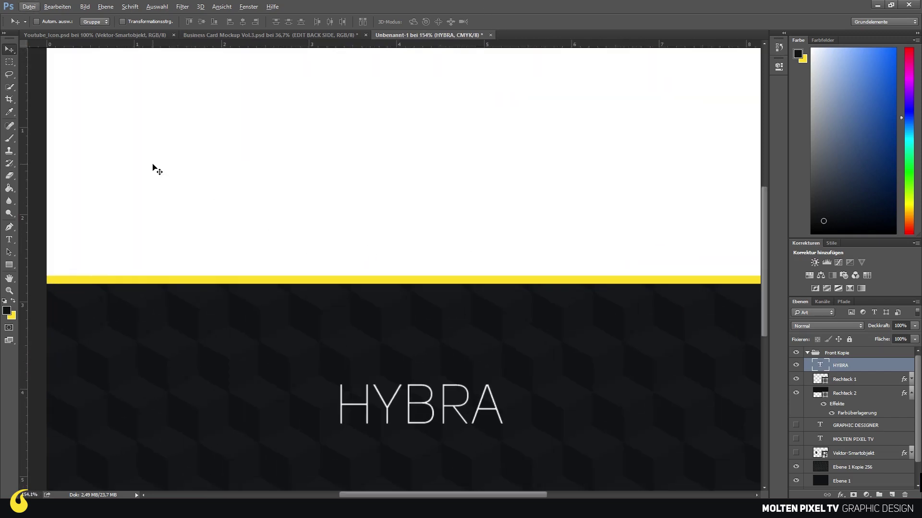
pyautogui.moveTo(205, 173); pyautogui.dragTo(274, 263)
pyautogui.scroll(-2, 245, 259)
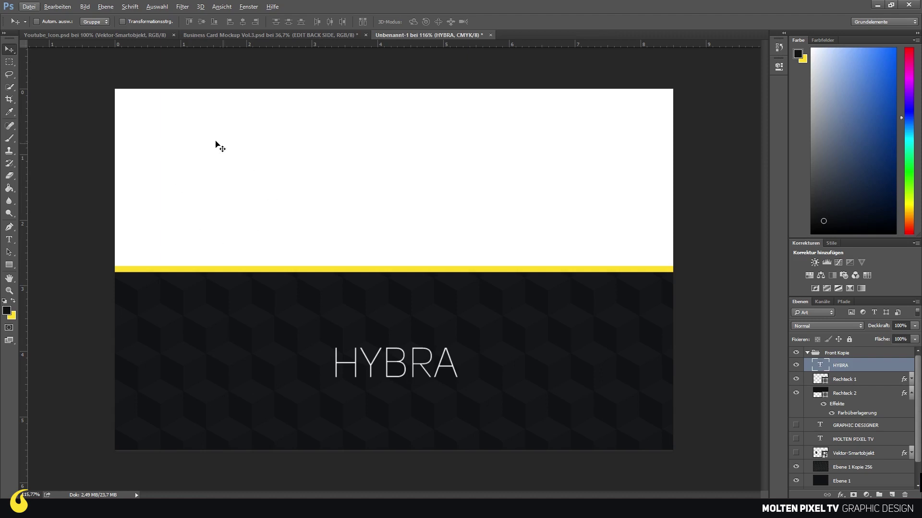
# Show the logo, MOLTEN PIXEL TV and GRAPHIC DESIGNER layers and move them up above HYBRA
pyautogui.click(824, 431)
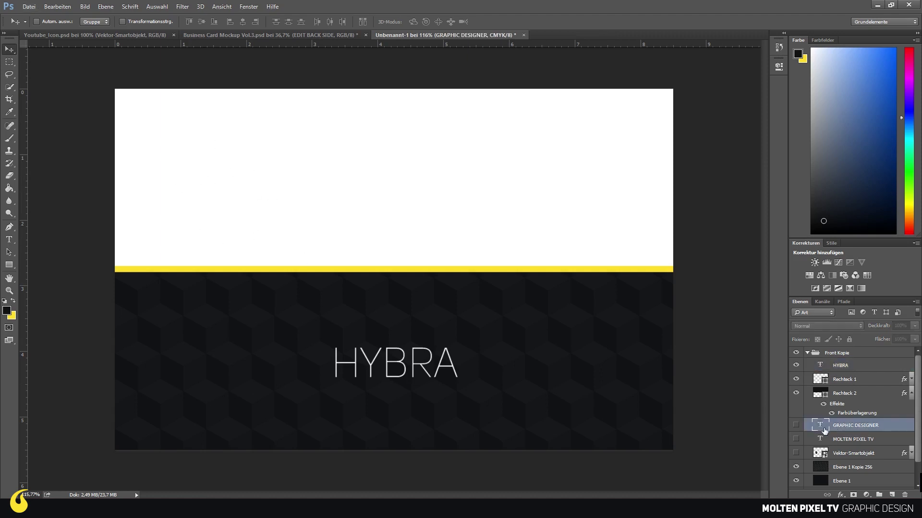
pyautogui.moveTo(796, 426); pyautogui.dragTo(796, 439)
pyautogui.click(797, 453)
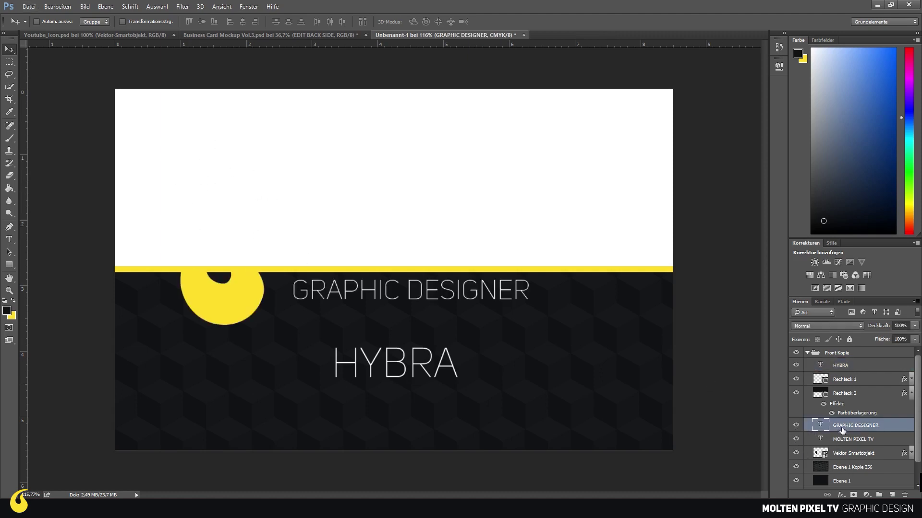
pyautogui.keyDown('shift'); pyautogui.click(846, 454); pyautogui.keyUp('shift')
pyautogui.moveTo(236, 313); pyautogui.dragTo(226, 189)
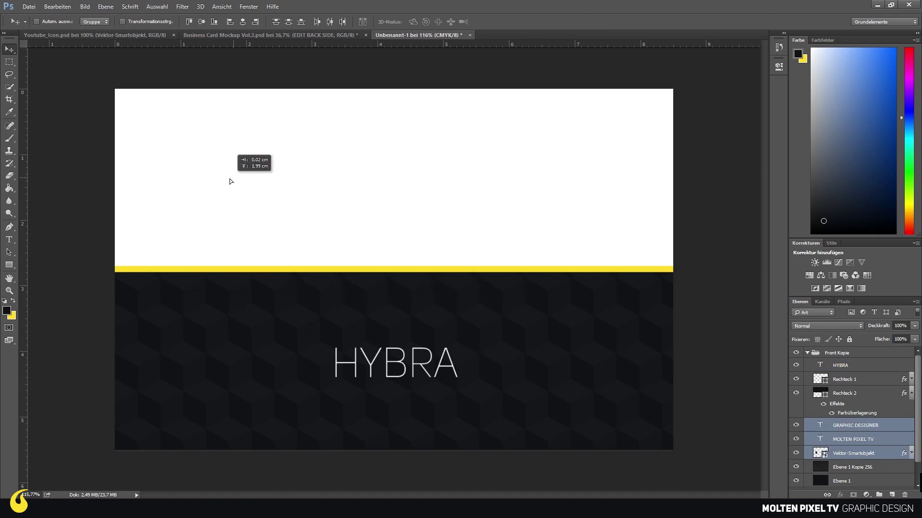
pyautogui.moveTo(835, 427); pyautogui.dragTo(842, 372)
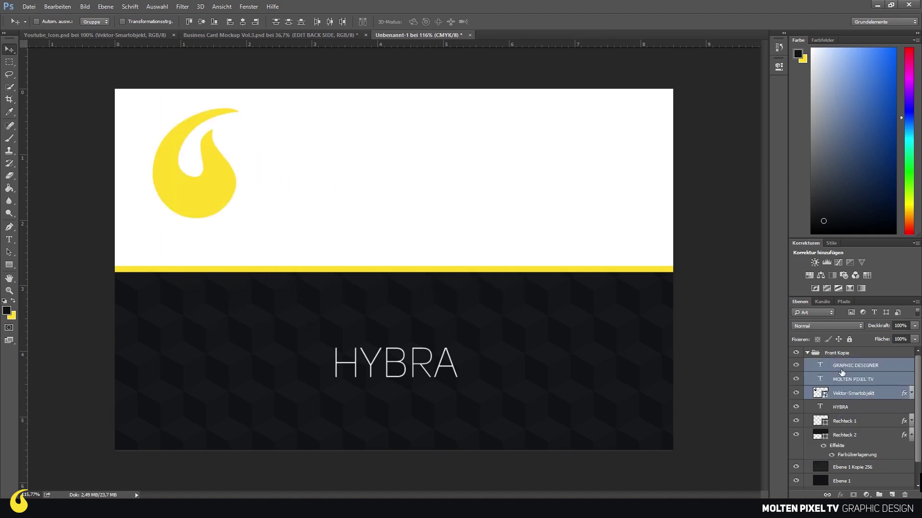
# Recolour the GRAPHIC DESIGNER and MOLTEN PIXEL TV text to dark #111214
pyautogui.click(842, 371)
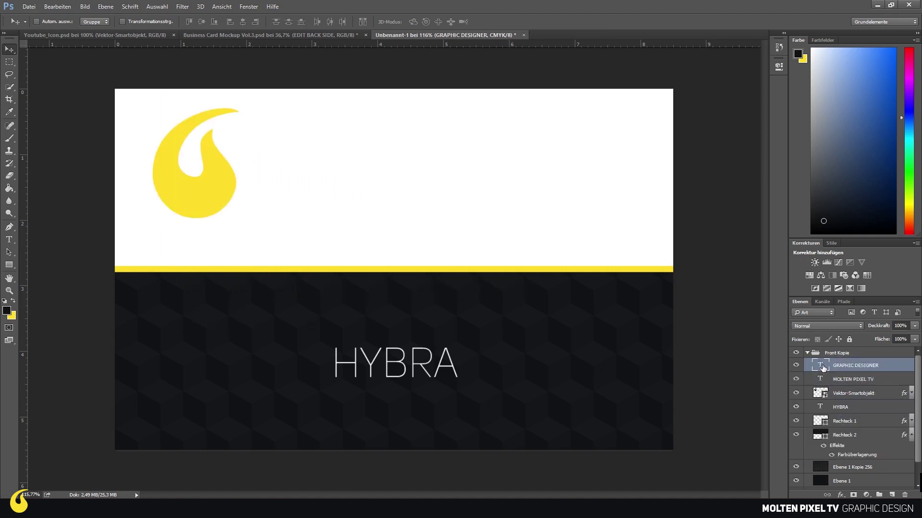
pyautogui.doubleClick(820, 365)
pyautogui.click(340, 22)
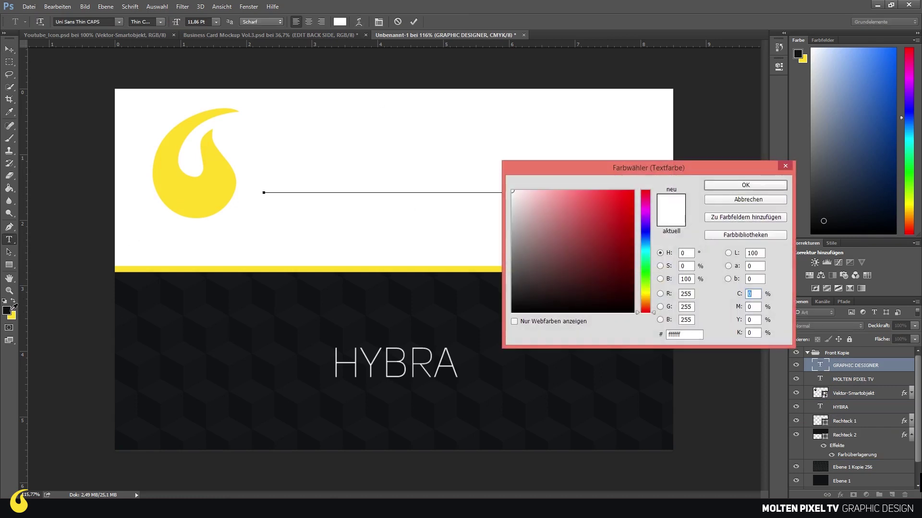
pyautogui.click(263, 278)
pyautogui.click(745, 186)
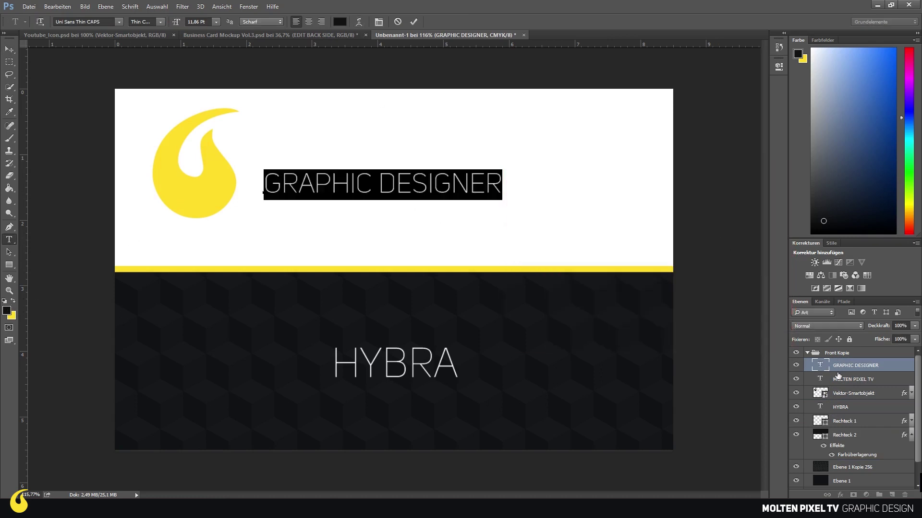
pyautogui.doubleClick(820, 379)
pyautogui.click(340, 21)
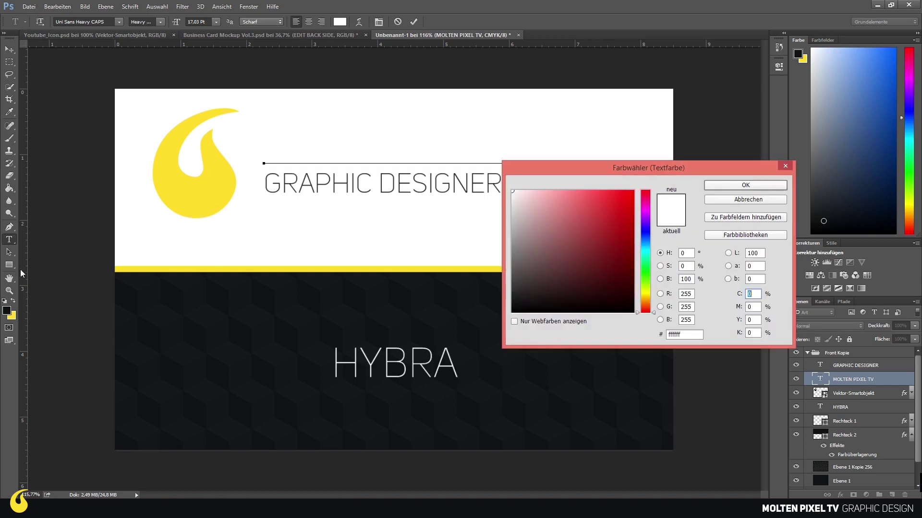
pyautogui.click(336, 183)
pyautogui.click(744, 185)
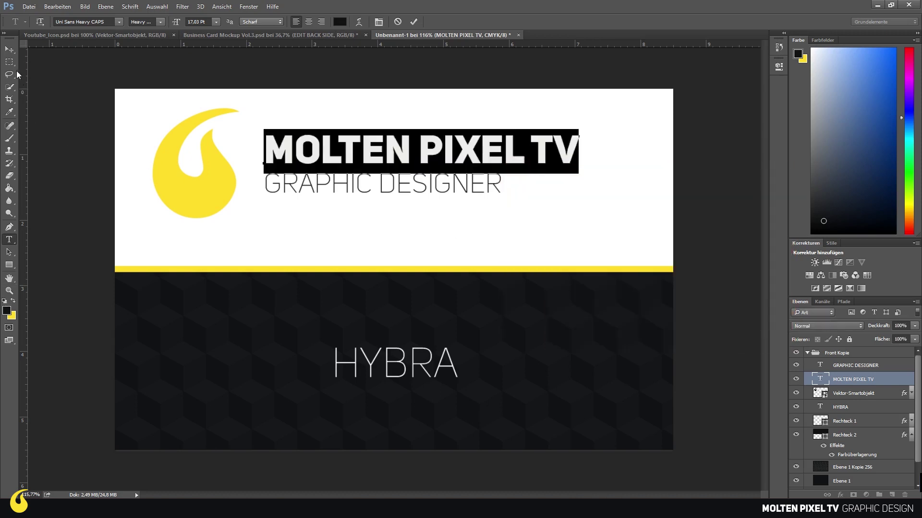
pyautogui.click(9, 49)
pyautogui.hotkey('ctrl', '0')
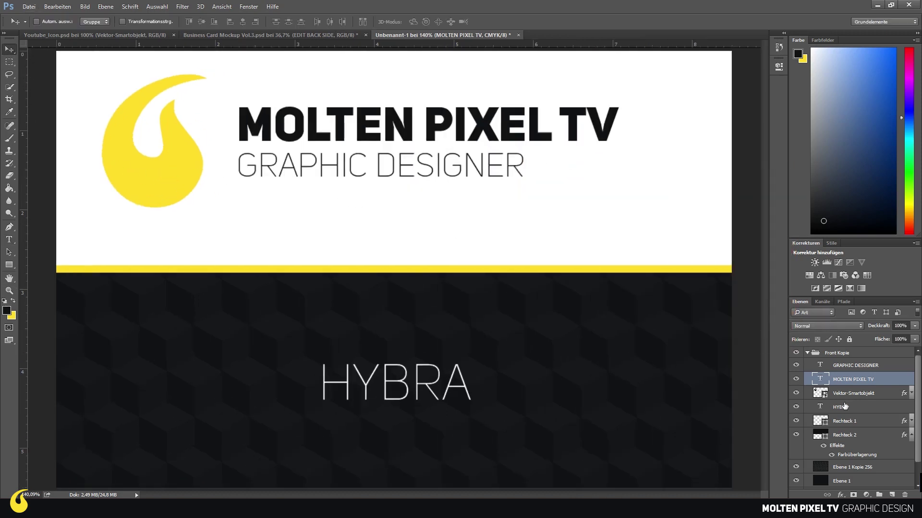
# Give the logo a dark #111214 Color Overlay layer style
pyautogui.rightClick(845, 393)
pyautogui.click(823, 39)
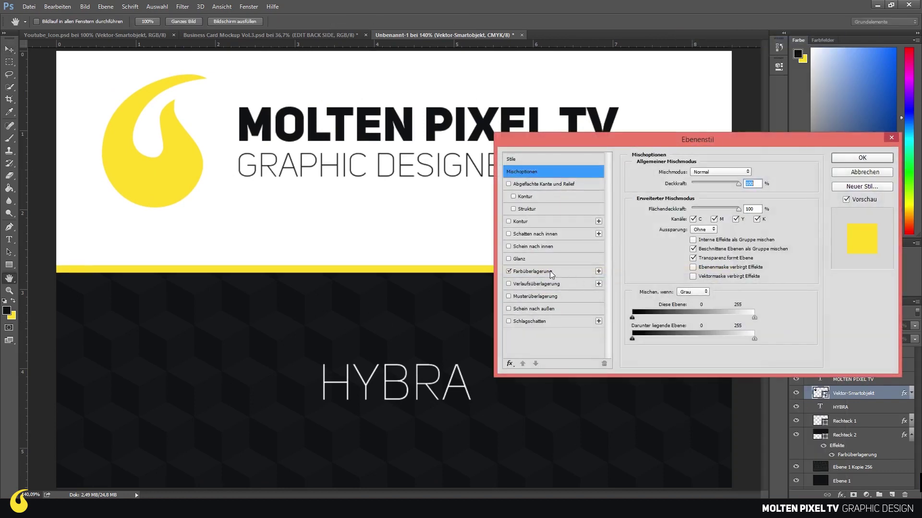
pyautogui.click(532, 271)
pyautogui.click(729, 176)
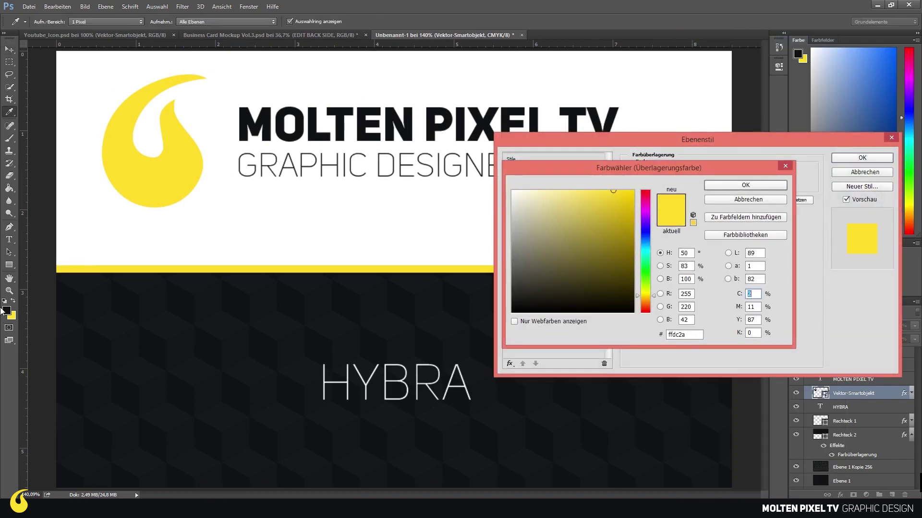
pyautogui.click(270, 276)
pyautogui.click(755, 185)
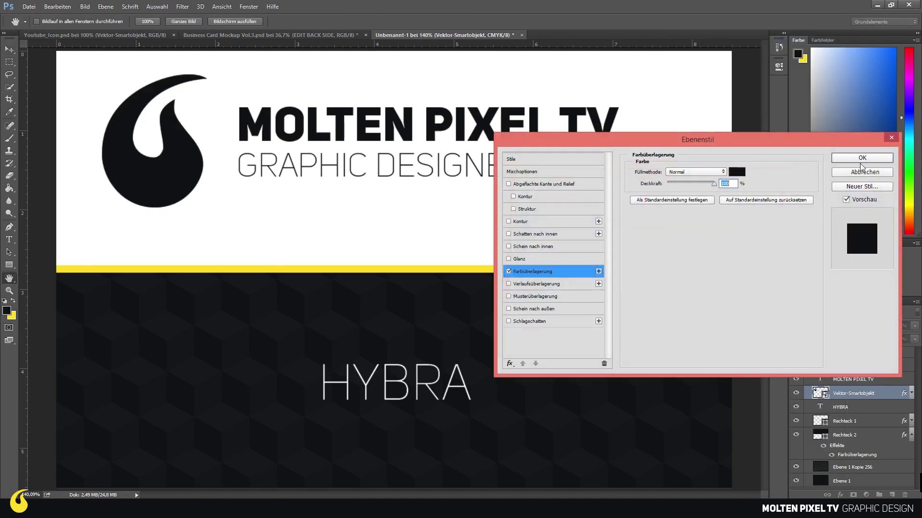
pyautogui.click(862, 158)
# Scale the logo down and move both name lines below it
pyautogui.hotkey('ctrl', 't')
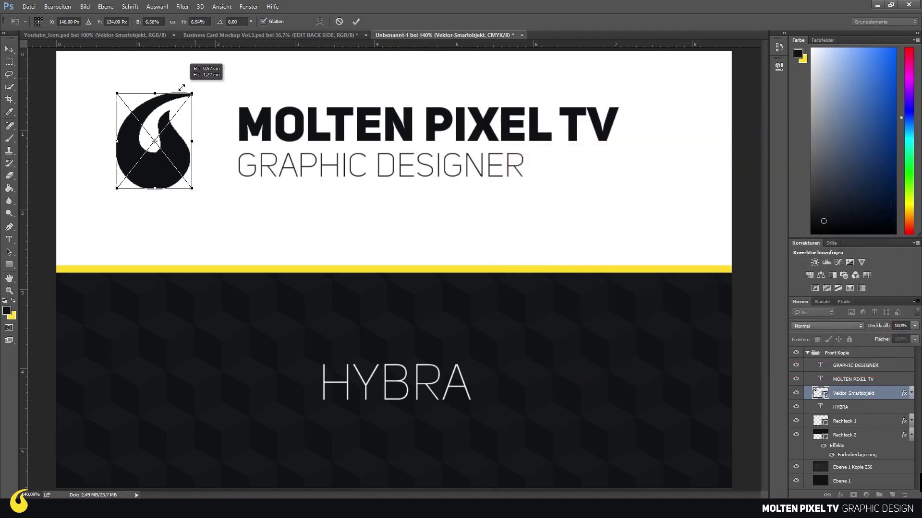
pyautogui.moveTo(206, 74); pyautogui.dragTo(182, 108)
pyautogui.press('Return')
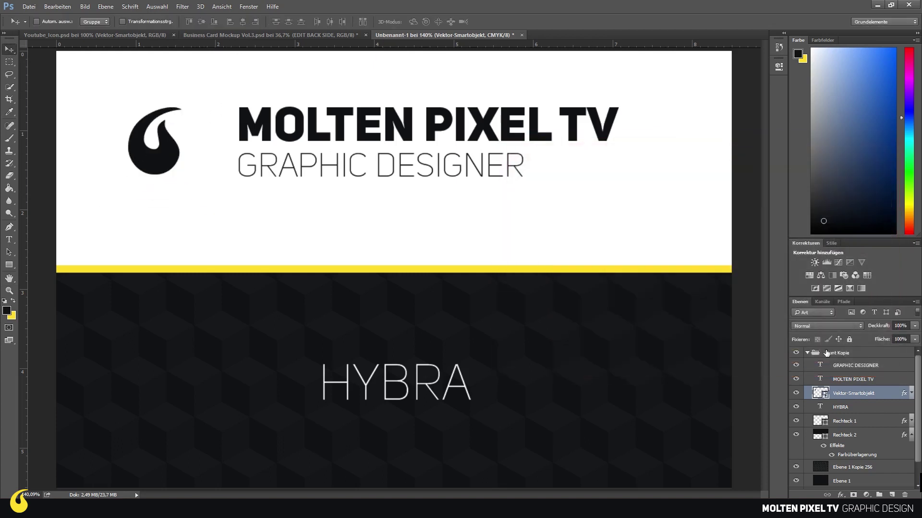
pyautogui.click(849, 379)
pyautogui.moveTo(494, 166)
pyautogui.mouseDown()
pyautogui.moveTo(320, 227)
pyautogui.moveTo(353, 248)
pyautogui.mouseUp()
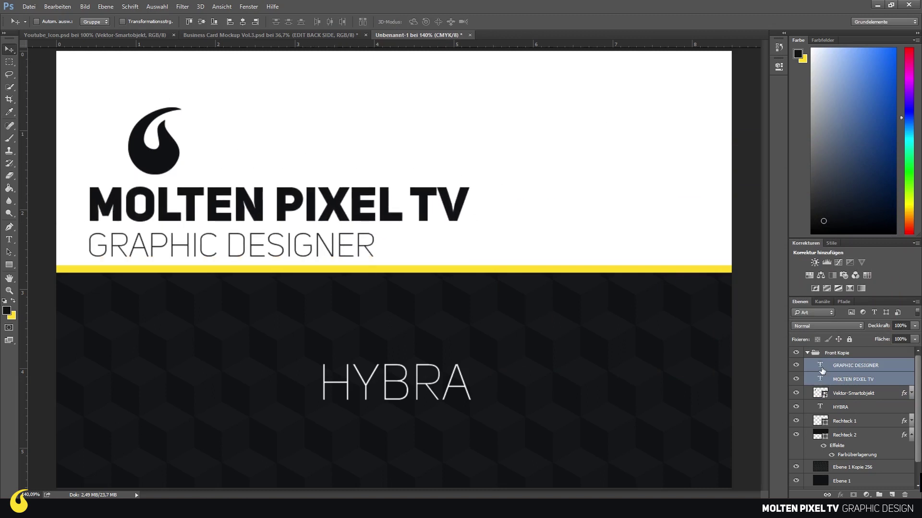
# Shrink both name lines and centre GRAPHIC DESIGNER under MOLTEN PIXEL TV
pyautogui.click(850, 380)
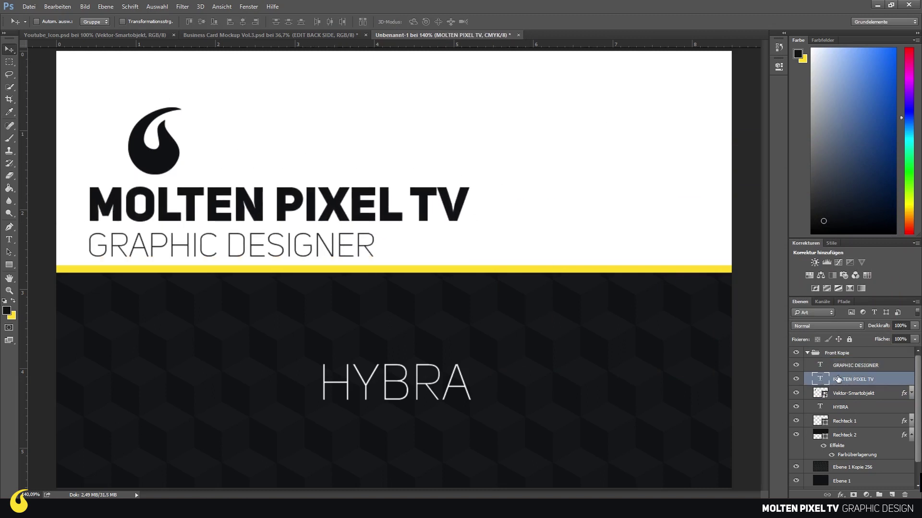
pyautogui.keyDown('shift'); pyautogui.click(849, 365); pyautogui.keyUp('shift')
pyautogui.hotkey('ctrl', 't')
pyautogui.moveTo(470, 186); pyautogui.dragTo(380, 215)
pyautogui.press('Return')
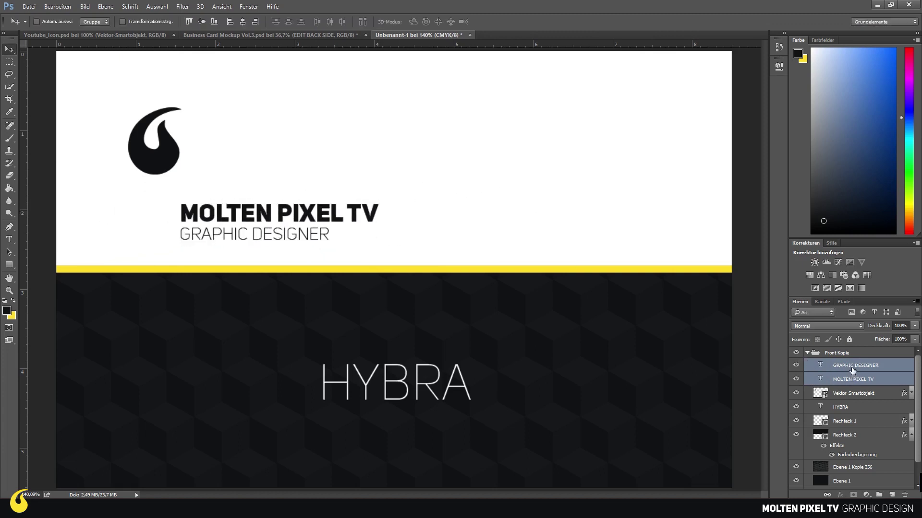
pyautogui.click(852, 370)
pyautogui.moveTo(262, 237); pyautogui.dragTo(287, 236)
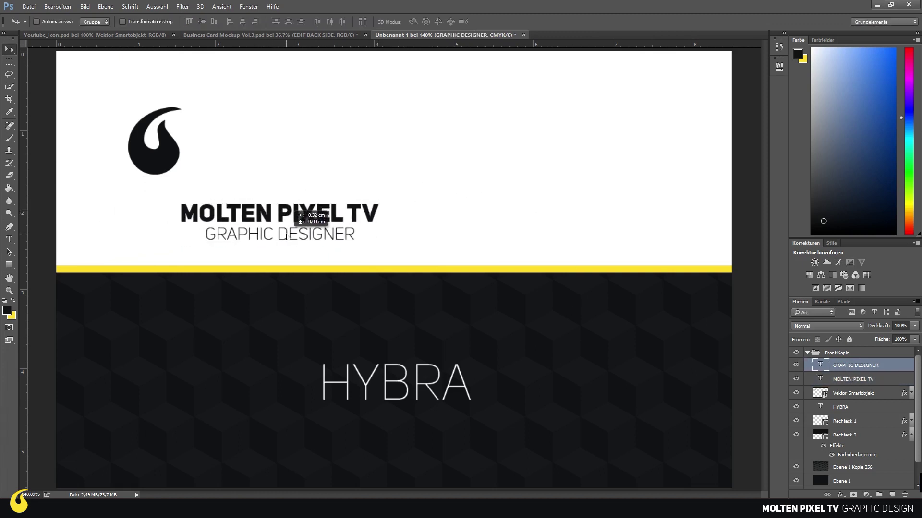
# Centre the logo above the headline and enlarge it slightly
pyautogui.keyDown('shift'); pyautogui.click(842, 394); pyautogui.keyUp('shift')
pyautogui.moveTo(251, 202); pyautogui.dragTo(253, 203)
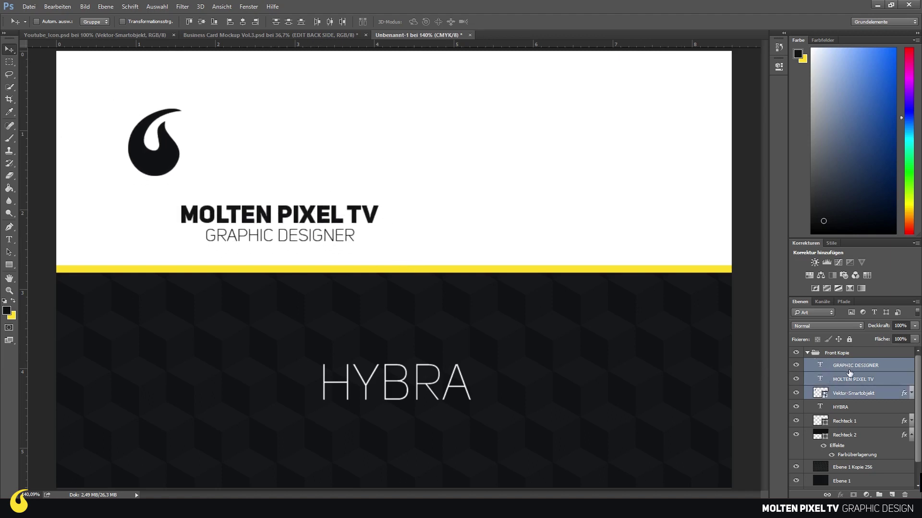
pyautogui.click(835, 394)
pyautogui.moveTo(168, 156); pyautogui.dragTo(295, 168)
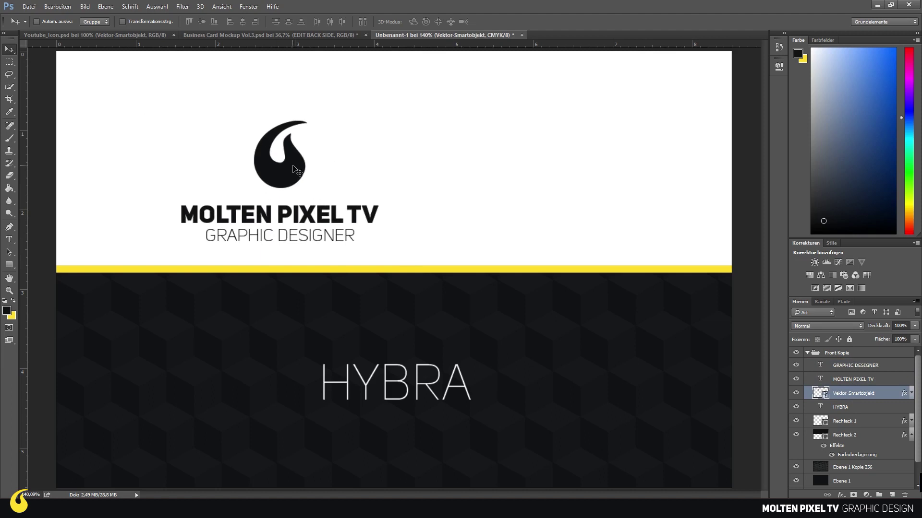
pyautogui.hotkey('ctrl', 't')
pyautogui.moveTo(310, 117); pyautogui.dragTo(315, 106)
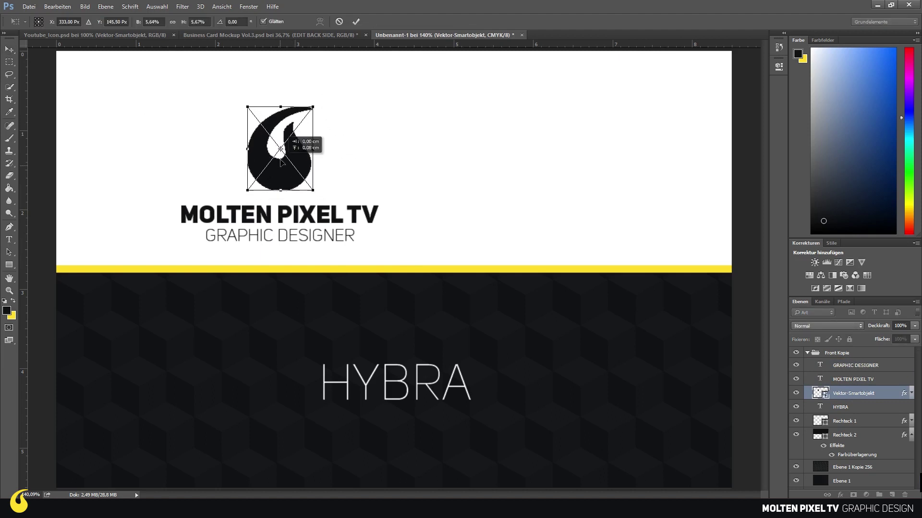
pyautogui.press('Return')
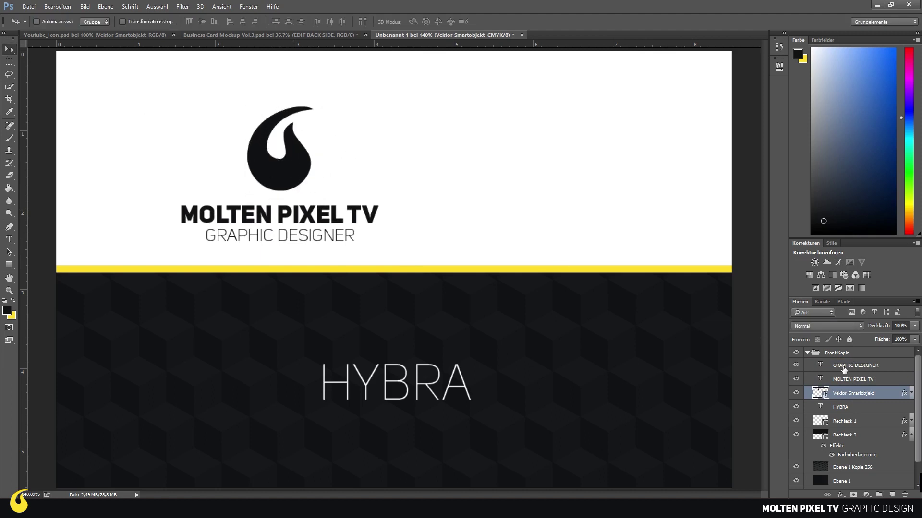
# Move the logo and name block left and up, checking it against the layout guides
pyautogui.keyDown('shift'); pyautogui.click(844, 370); pyautogui.keyUp('shift')
pyautogui.moveTo(373, 239); pyautogui.dragTo(274, 218)
pyautogui.scroll(-3, 273, 218)
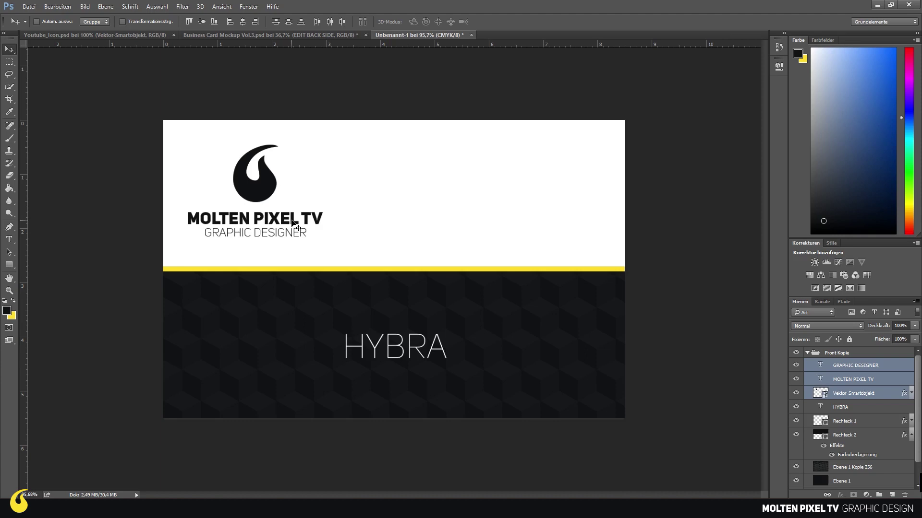
pyautogui.hotkey('ctrl', ';')
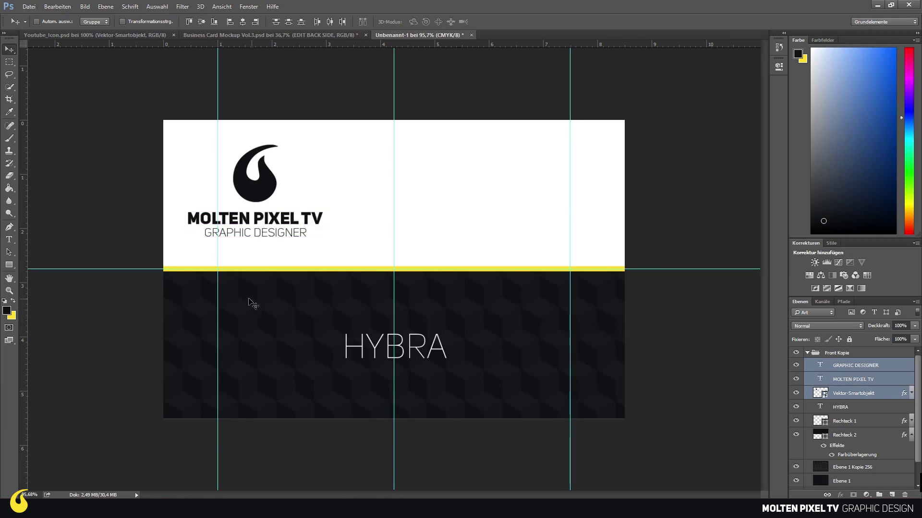
pyautogui.hotkey('ctrl', ';')
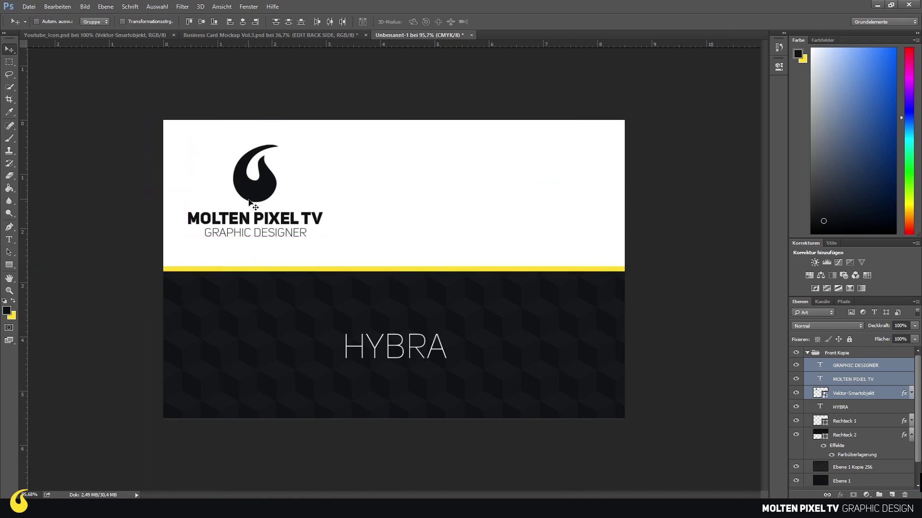
pyautogui.scroll(3, 249, 201)
# Shift the logo group left, then nudge it right twice with Shift+Right
pyautogui.moveTo(215, 211); pyautogui.dragTo(180, 207)
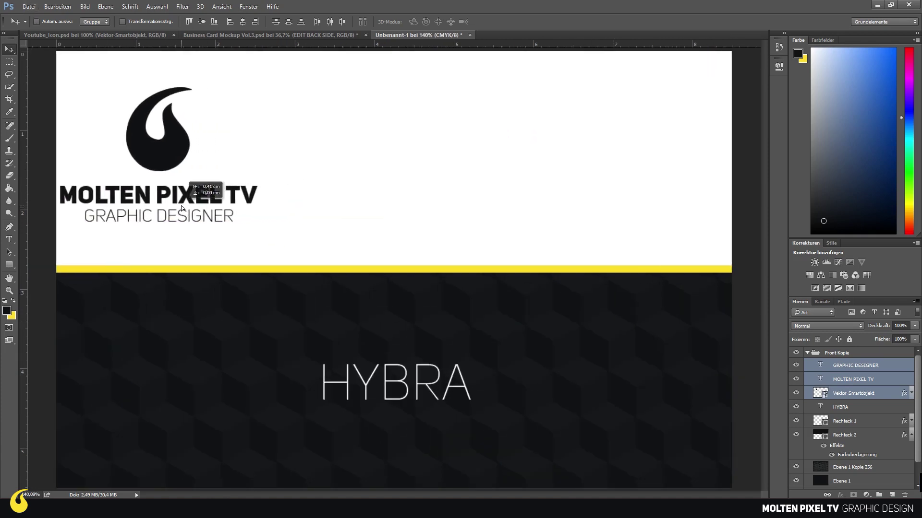
pyautogui.hotkey('shift', 'Right')
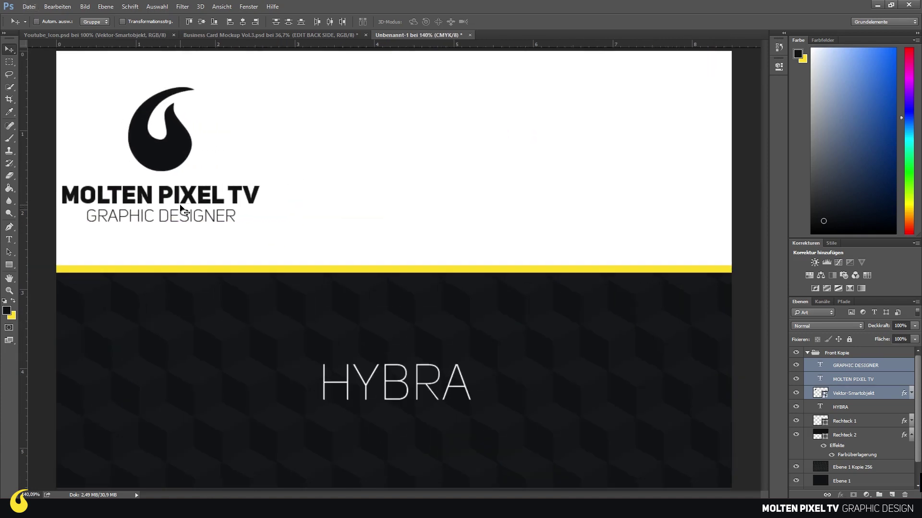
pyautogui.hotkey('shift', 'Right')
pyautogui.hotkey('shift', 'Right')
pyautogui.hotkey('shift', 'Right')
pyautogui.hotkey('shift', 'Right')
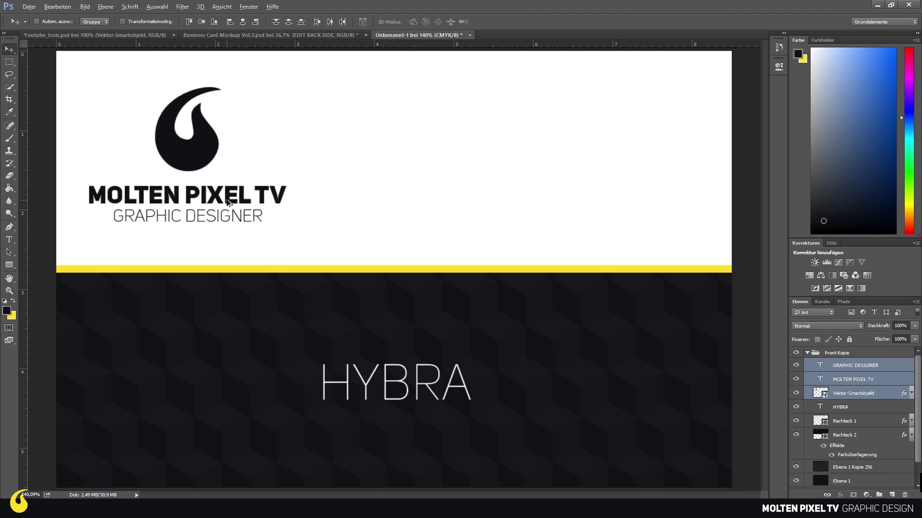
pyautogui.scroll(-4, 227, 202)
pyautogui.scroll(1, 298, 208)
pyautogui.scroll(1, 250, 205)
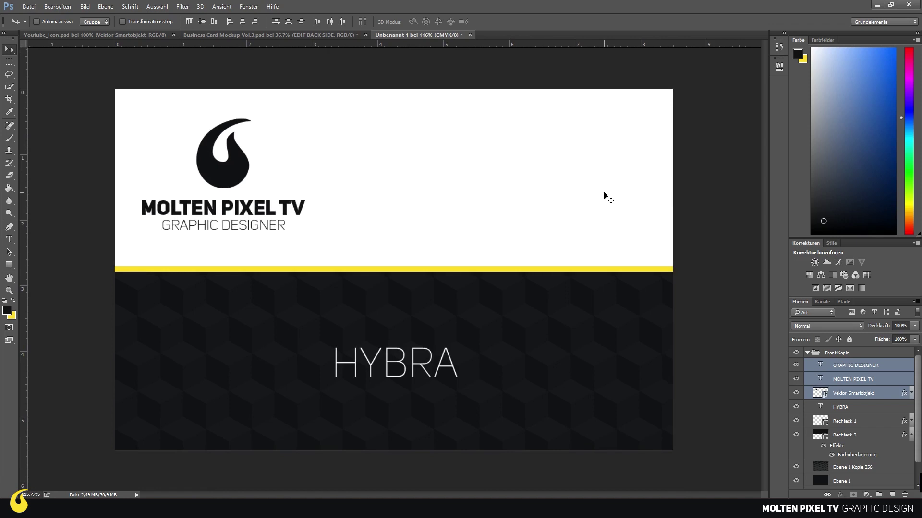
pyautogui.scroll(1, 591, 198)
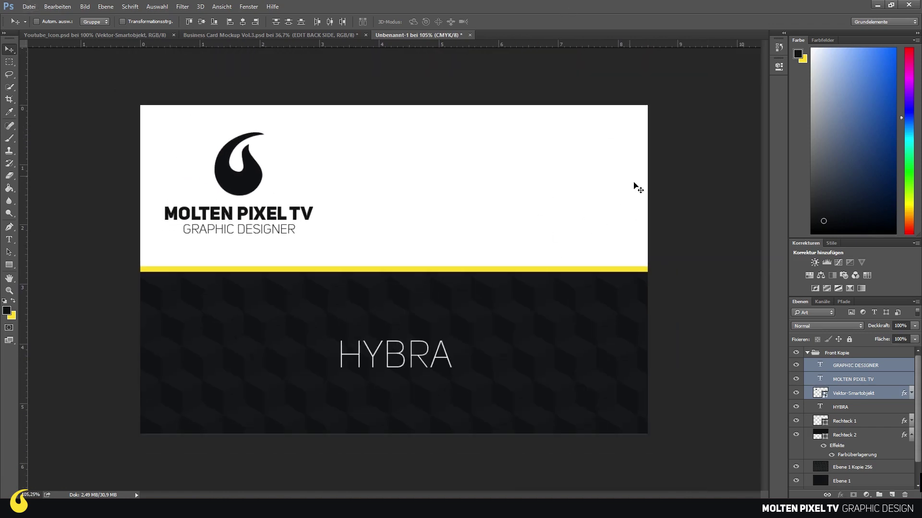
pyautogui.scroll(-1, 651, 193)
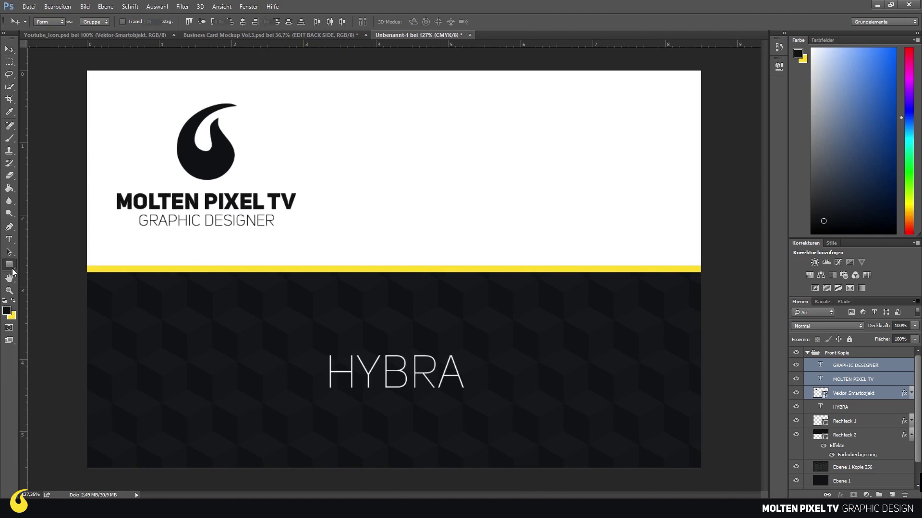
# Draw a 40 px rounded square with 10 px corner radius in the white area
pyautogui.moveTo(13, 269); pyautogui.dragTo(50, 275)
pyautogui.scroll(1, 659, 119)
pyautogui.scroll(1, 541, 196)
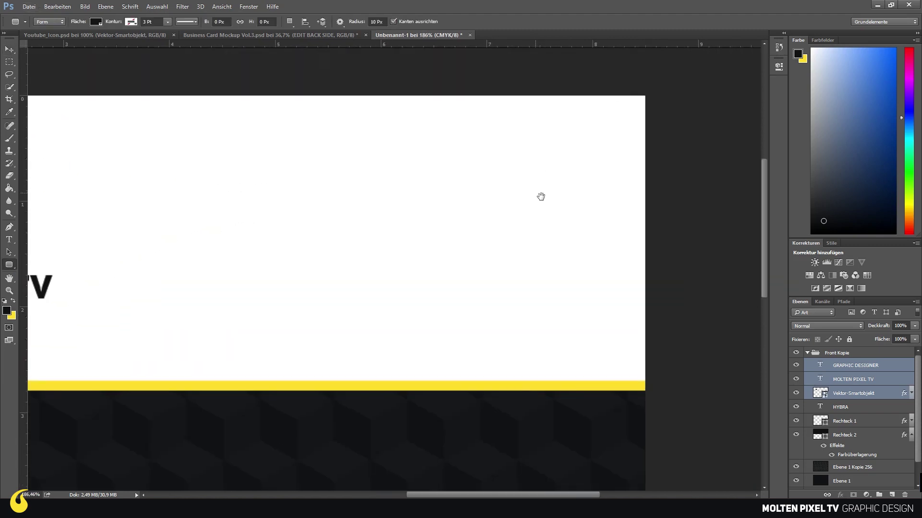
pyautogui.click(845, 366)
pyautogui.moveTo(448, 159); pyautogui.dragTo(505, 194)
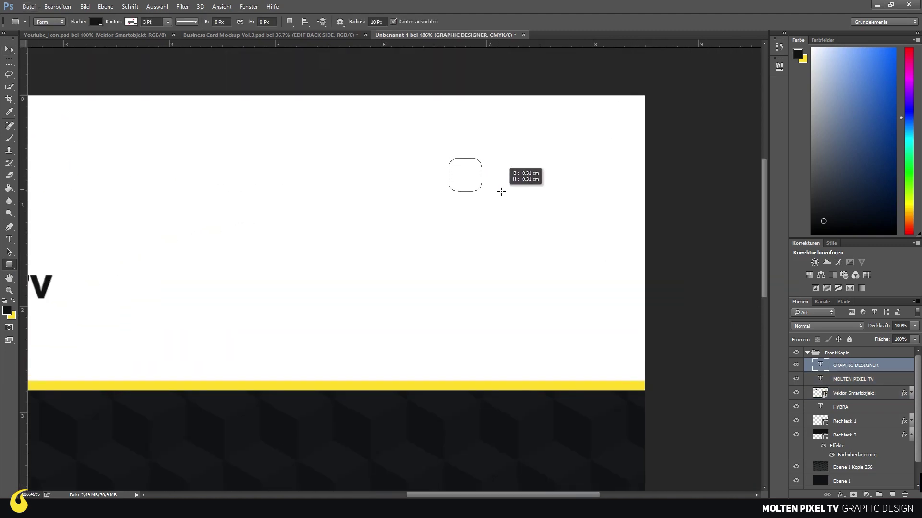
# Give the square a yellow Color Overlay sampled from the divider bar
pyautogui.rightClick(847, 365)
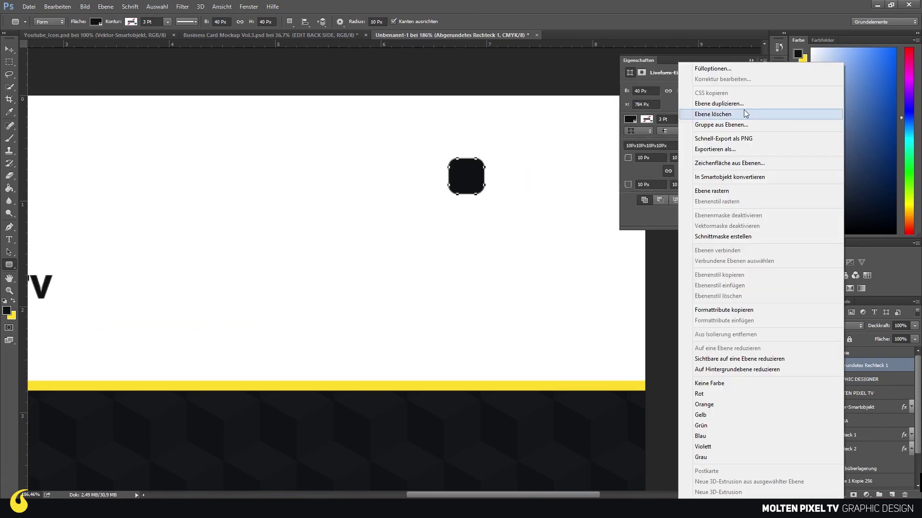
pyautogui.click(713, 69)
pyautogui.click(547, 267)
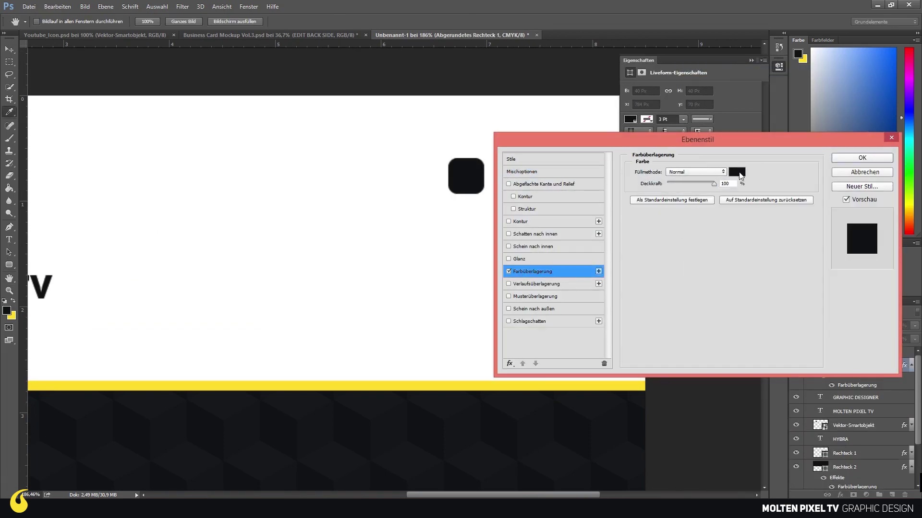
pyautogui.click(735, 171)
pyautogui.click(12, 316)
pyautogui.click(716, 185)
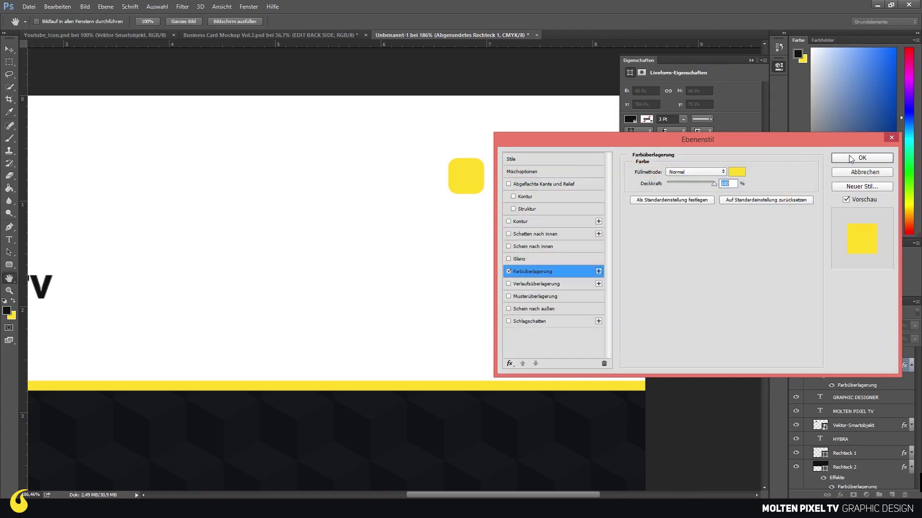
pyautogui.click(862, 158)
pyautogui.click(9, 48)
# Duplicate the square twice and move the copies down into a vertical column
pyautogui.rightClick(861, 375)
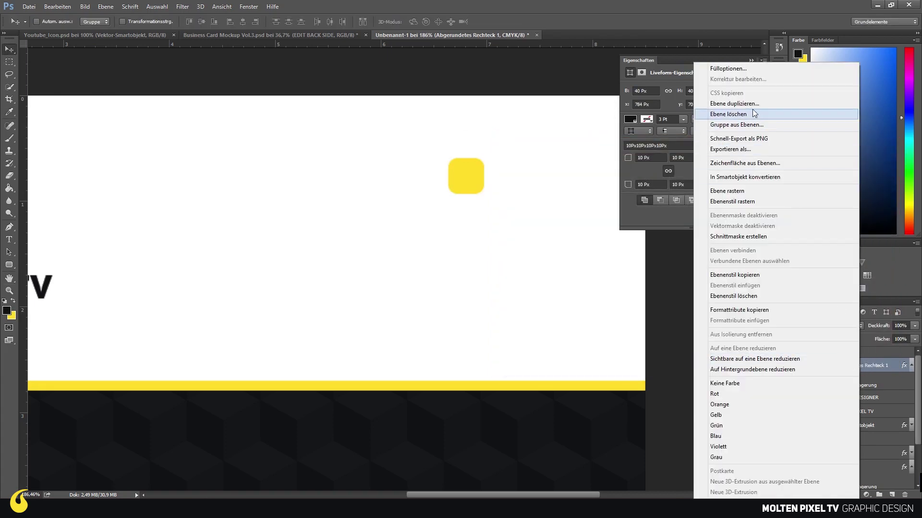
pyautogui.click(747, 94)
pyautogui.press('Return')
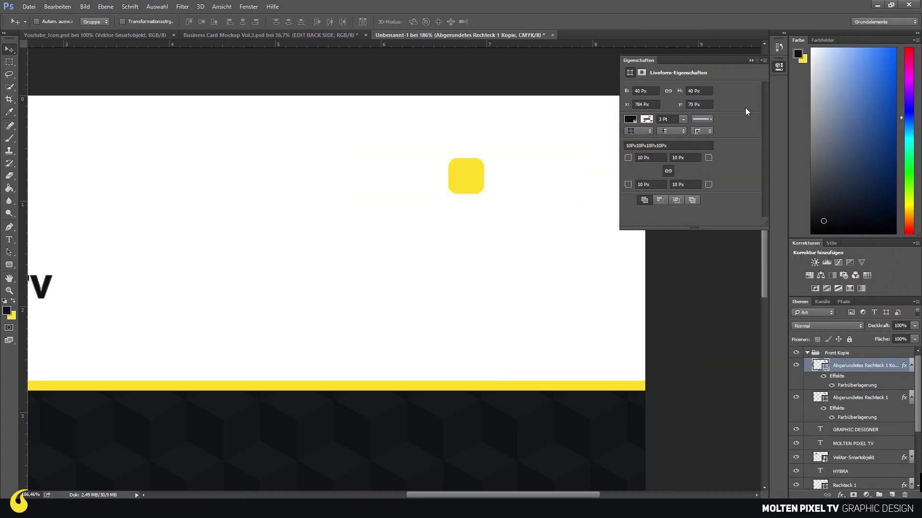
pyautogui.hotkey('shift', 'Down')
pyautogui.hotkey('shift', 'Down')
pyautogui.hotkey('shift', 'Down')
pyautogui.hotkey('shift', 'Down')
pyautogui.hotkey('shift', 'Down')
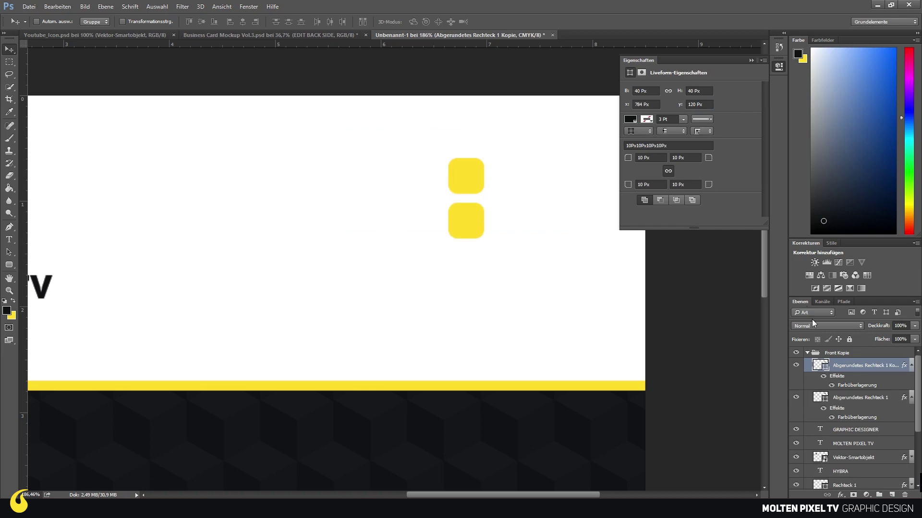
pyautogui.rightClick(850, 367)
pyautogui.click(766, 108)
pyautogui.press('Return')
pyautogui.hotkey('shift', 'Down')
pyautogui.hotkey('shift', 'Down')
pyautogui.hotkey('shift', 'Down')
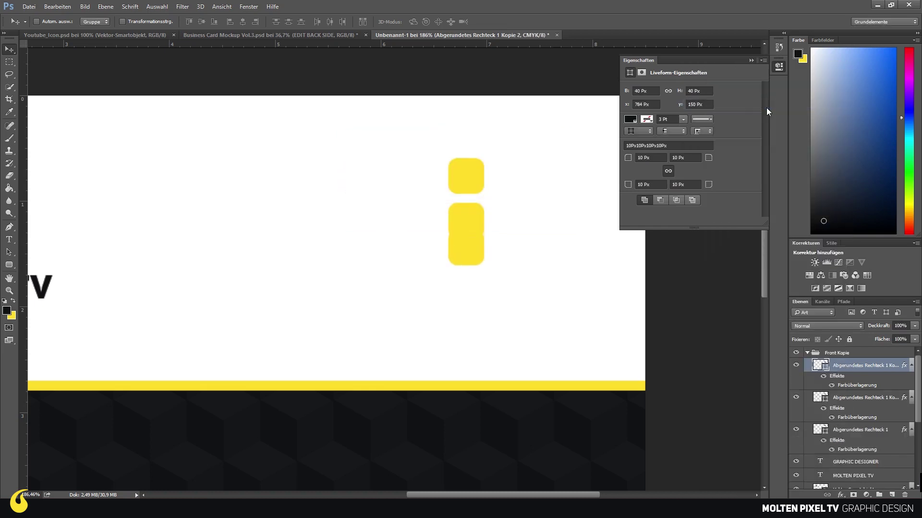
pyautogui.hotkey('shift', 'Down')
pyautogui.hotkey('shift', 'Down')
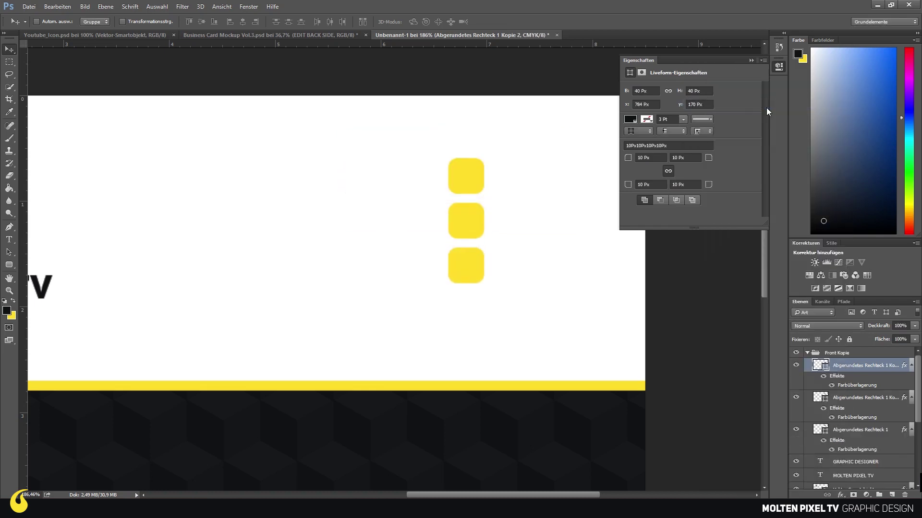
pyautogui.hotkey('shift', 'Down')
# Nudge the top square up to even the spacing and select all three squares
pyautogui.click(856, 428)
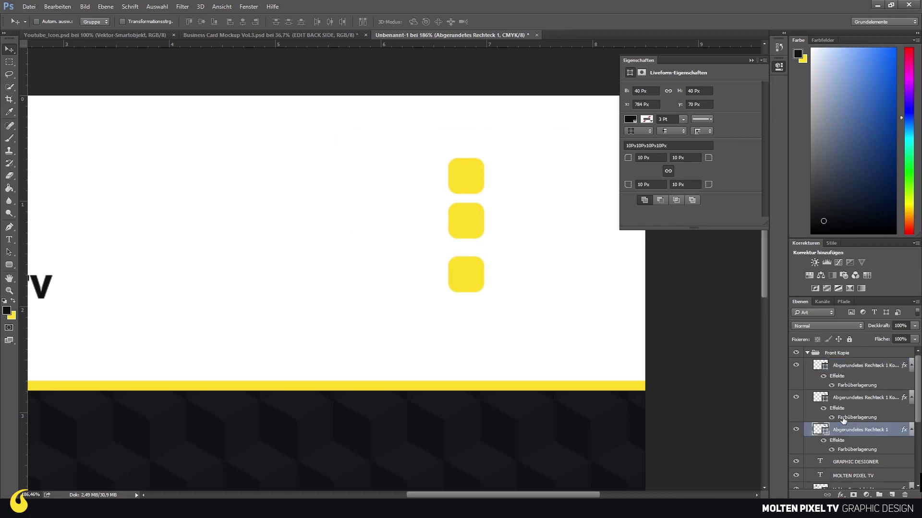
pyautogui.hotkey('shift', 'Up')
pyautogui.keyDown('shift'); pyautogui.click(885, 370); pyautogui.keyUp('shift')
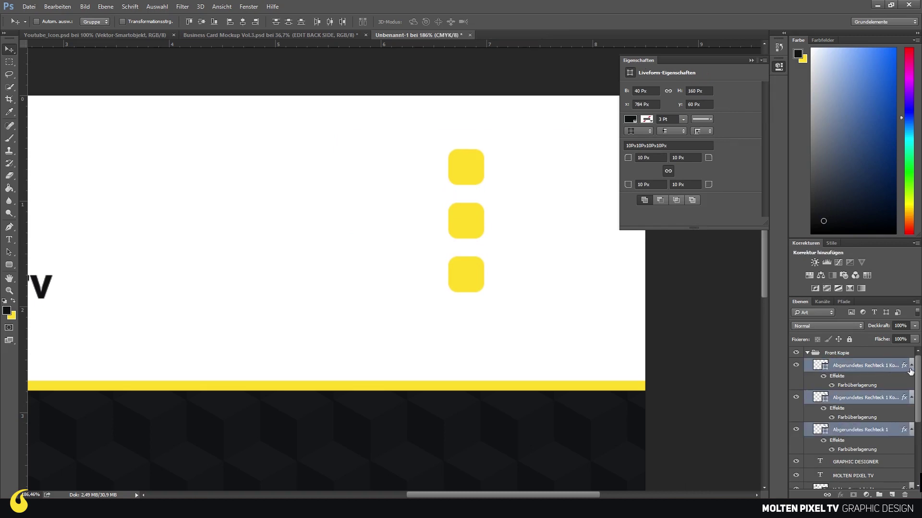
pyautogui.click(910, 367)
# Shift the three yellow squares left and place the phone icon, scaled into the top square
pyautogui.moveTo(467, 228); pyautogui.dragTo(361, 238)
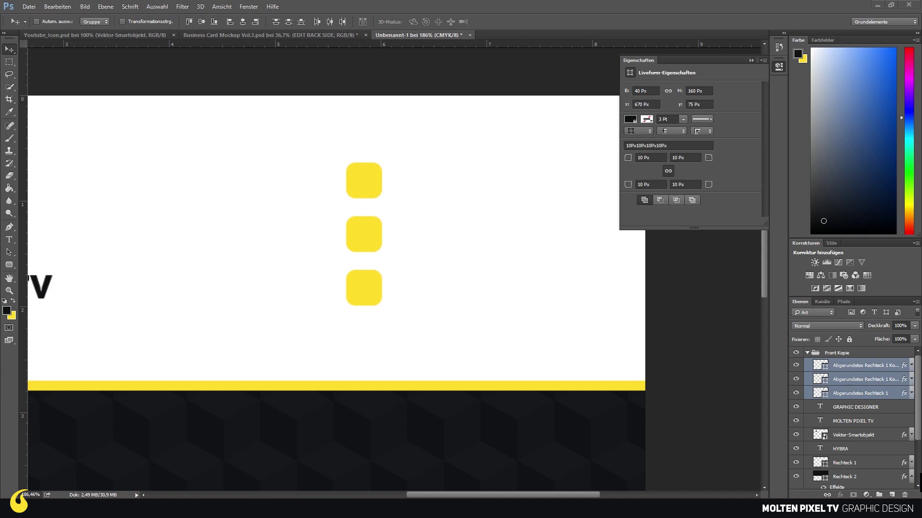
pyautogui.moveTo(255, 248); pyautogui.dragTo(260, 246)
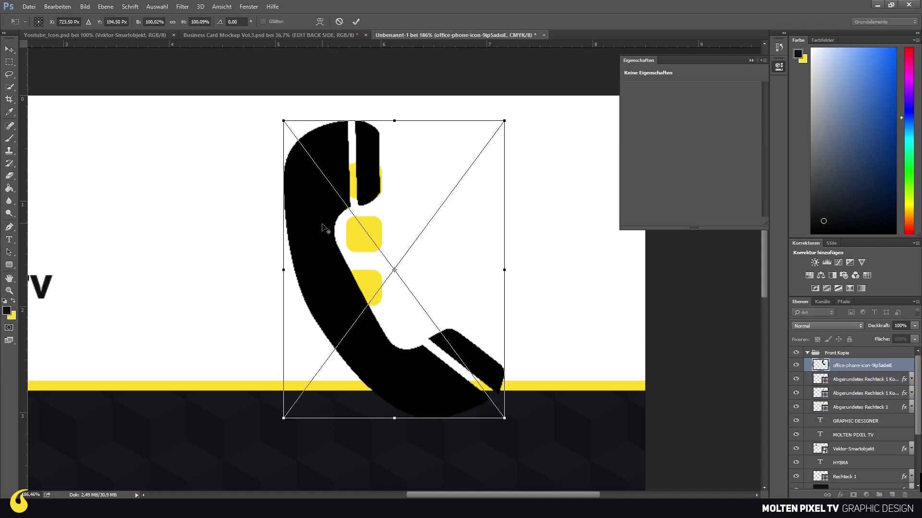
pyautogui.moveTo(470, 143); pyautogui.dragTo(379, 223)
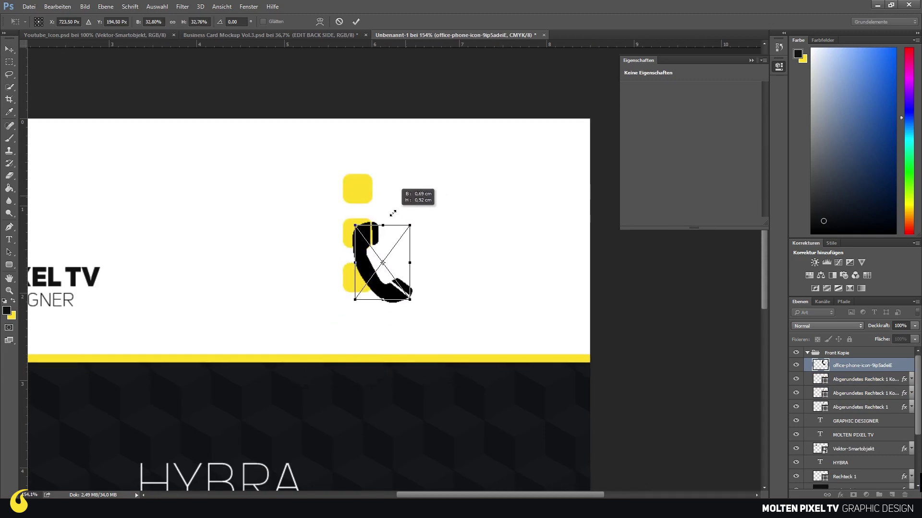
pyautogui.scroll(3, 379, 224)
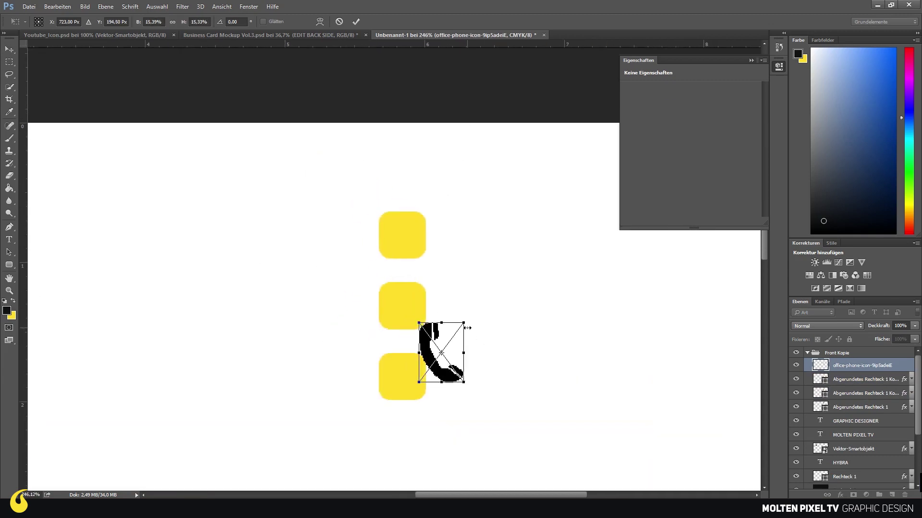
pyautogui.moveTo(467, 328)
pyautogui.mouseDown()
pyautogui.moveTo(447, 356)
pyautogui.moveTo(403, 238)
pyautogui.mouseUp()
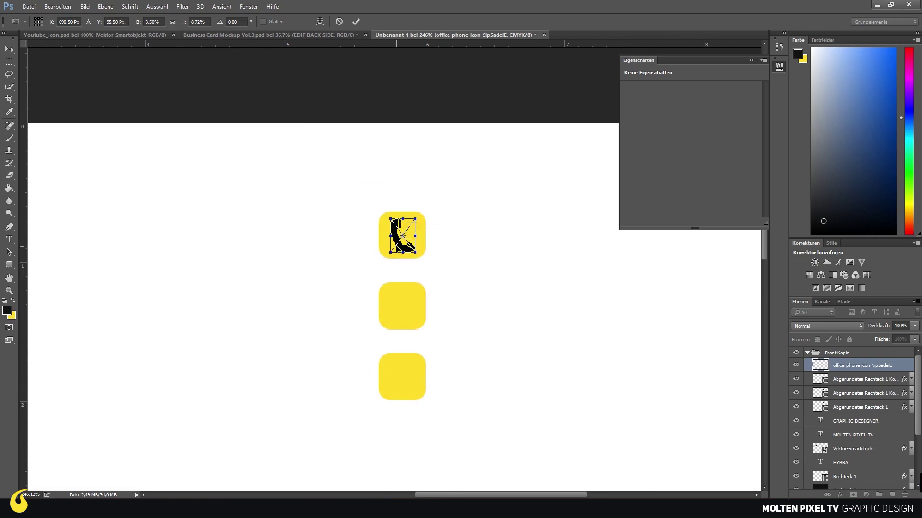
pyautogui.press('Return')
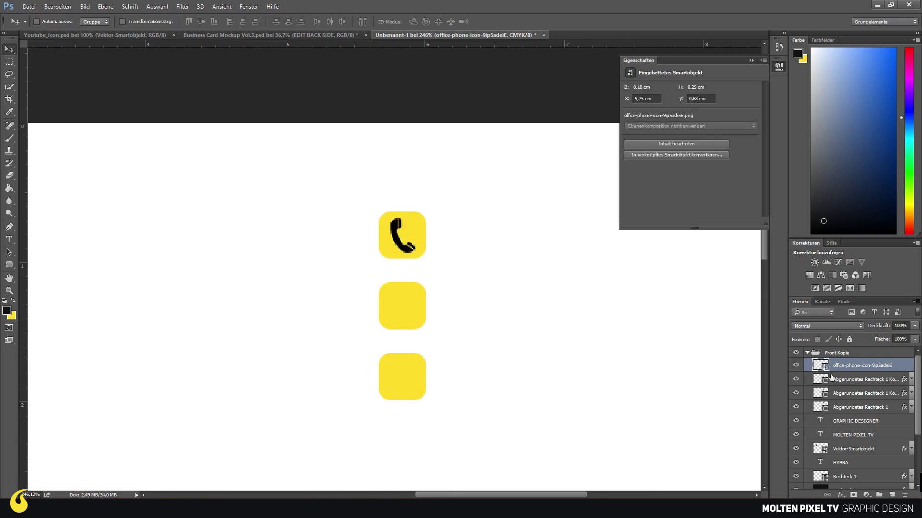
# Give the phone icon a white Color Overlay through its Blending Options
pyautogui.rightClick(846, 367)
pyautogui.click(733, 45)
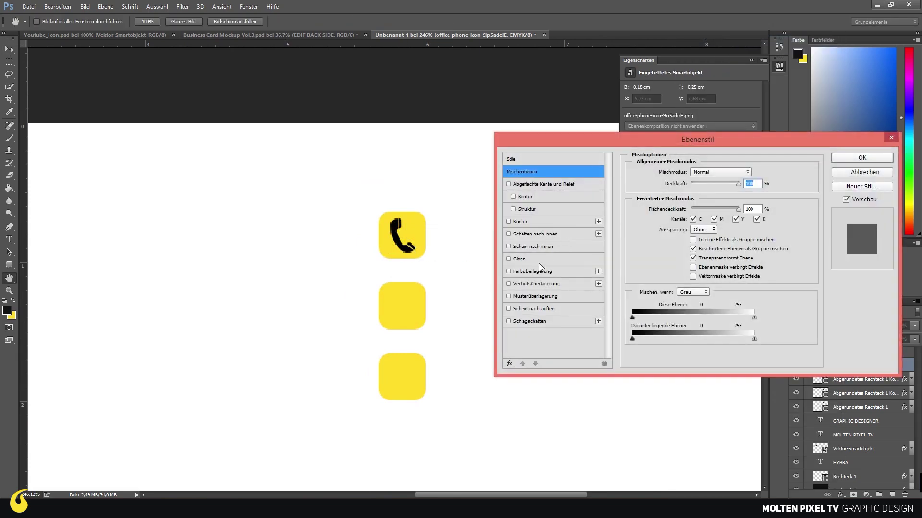
pyautogui.click(532, 271)
pyautogui.click(741, 176)
pyautogui.moveTo(547, 192); pyautogui.dragTo(513, 191)
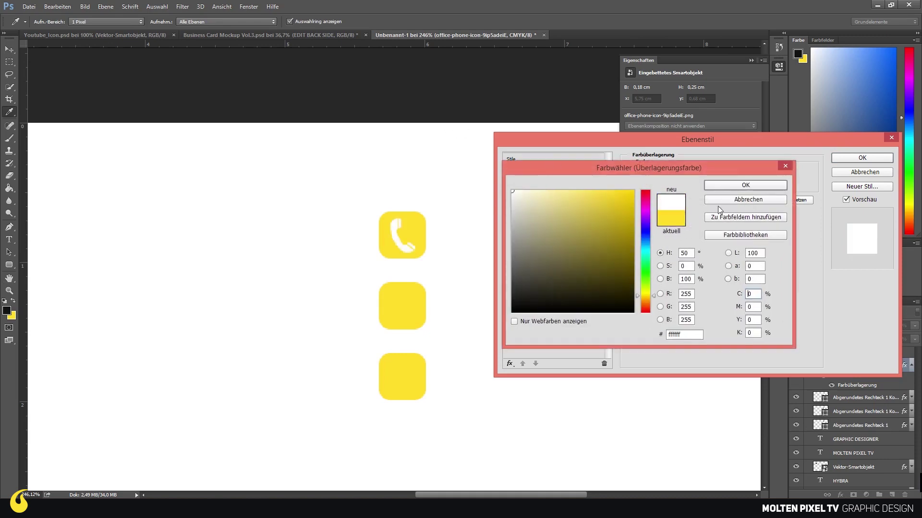
pyautogui.click(745, 185)
pyautogui.click(863, 158)
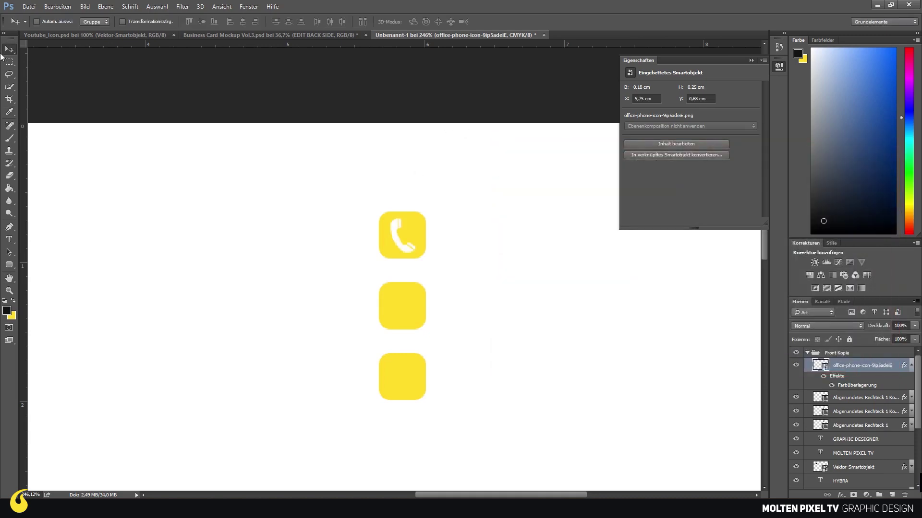
pyautogui.scroll(-2, 420, 235)
# Shrink the location pin to button size and centre it in the third yellow square
pyautogui.scroll(1, 550, 137)
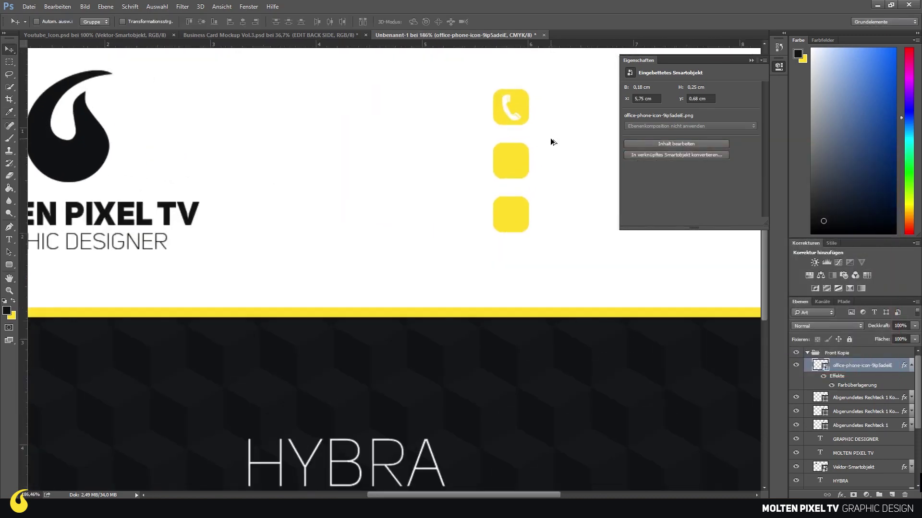
pyautogui.moveTo(534, 171); pyautogui.dragTo(451, 233)
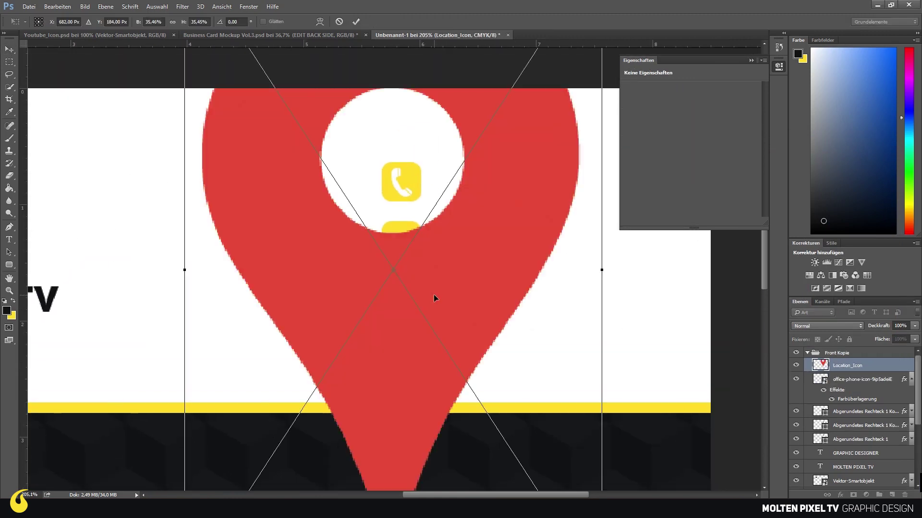
pyautogui.scroll(-1, 433, 294)
pyautogui.scroll(-2, 472, 236)
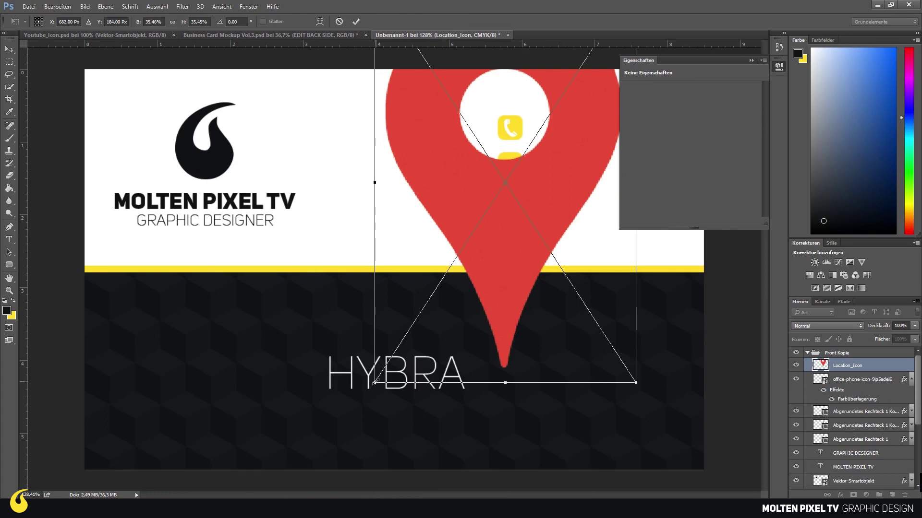
pyautogui.moveTo(374, 382)
pyautogui.mouseDown()
pyautogui.moveTo(499, 192)
pyautogui.moveTo(485, 263)
pyautogui.mouseUp()
pyautogui.scroll(1, 555, 138)
pyautogui.scroll(3, 556, 139)
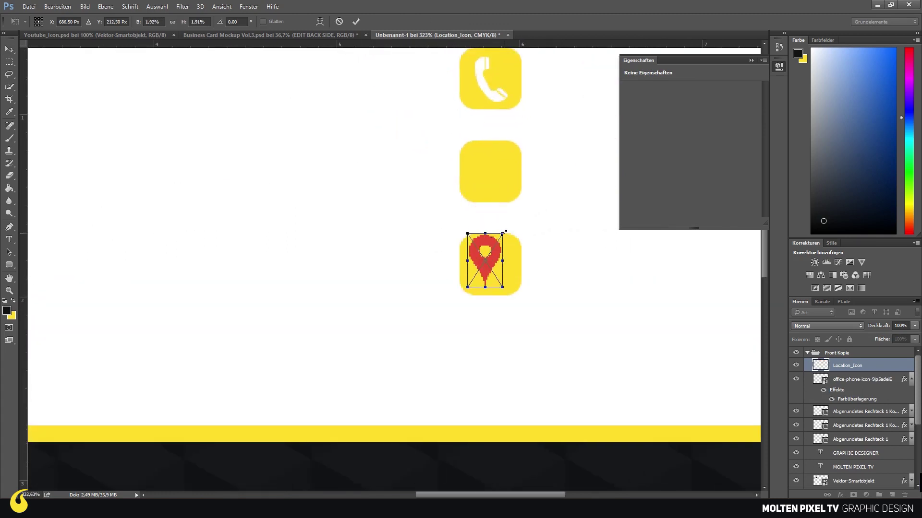
pyautogui.moveTo(503, 233)
pyautogui.mouseDown()
pyautogui.moveTo(519, 99)
pyautogui.moveTo(501, 70)
pyautogui.moveTo(508, 53)
pyautogui.mouseUp()
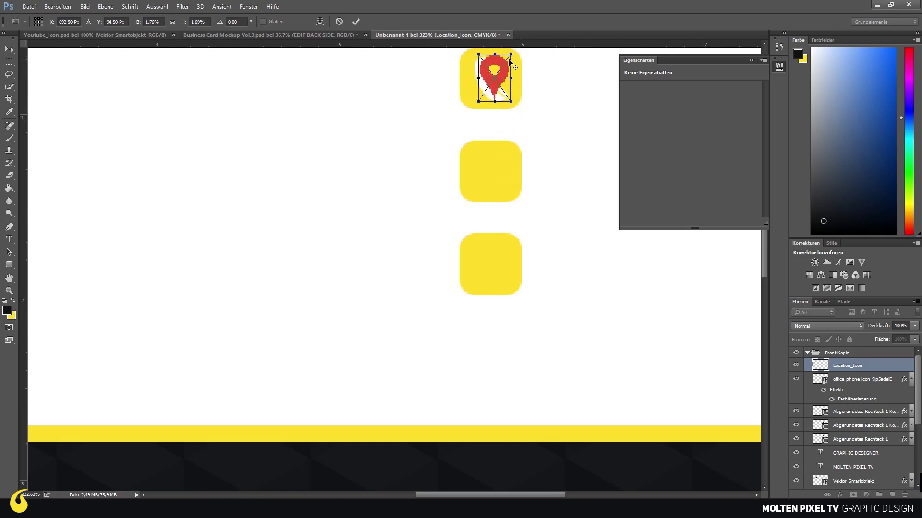
pyautogui.moveTo(486, 92); pyautogui.dragTo(485, 261)
pyautogui.press('Return')
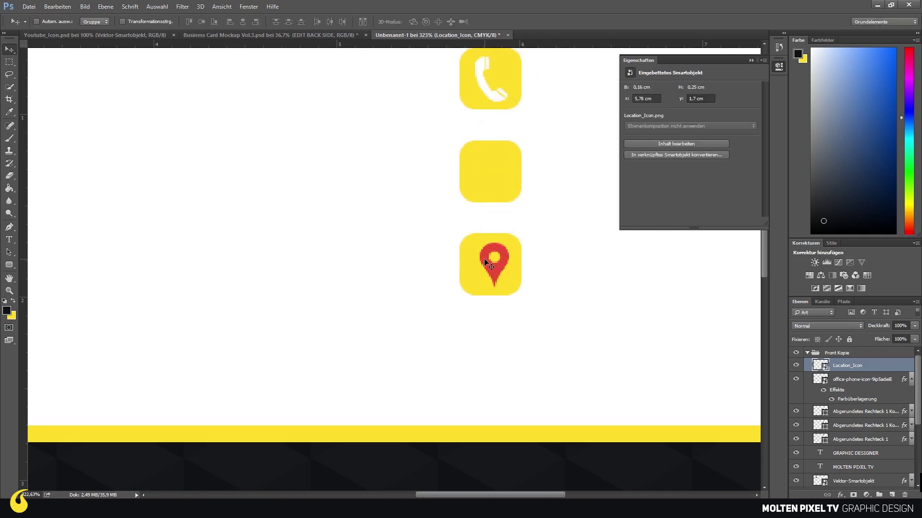
pyautogui.press('Left')
pyautogui.press('Left')
pyautogui.press('Left')
# Tint the location pin white with a Color Overlay, then bring the globe image onto the card
pyautogui.rightClick(844, 366)
pyautogui.click(691, 39)
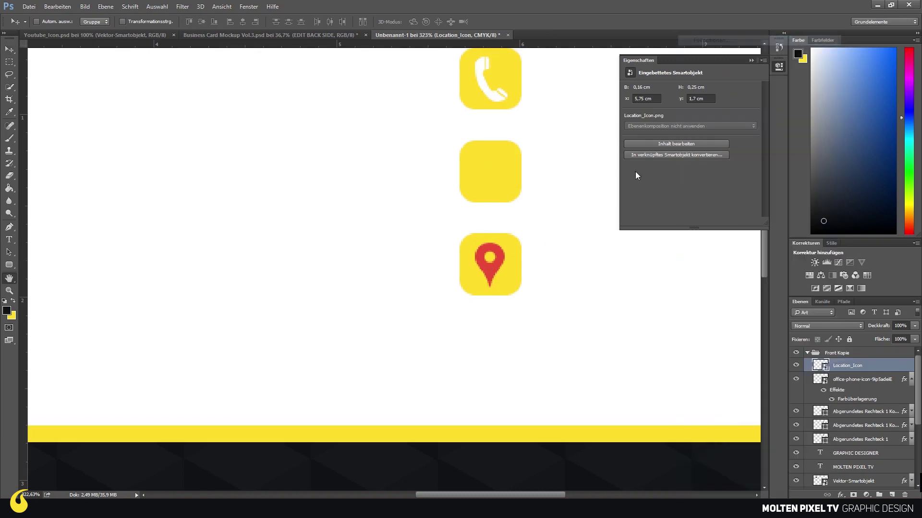
pyautogui.click(533, 271)
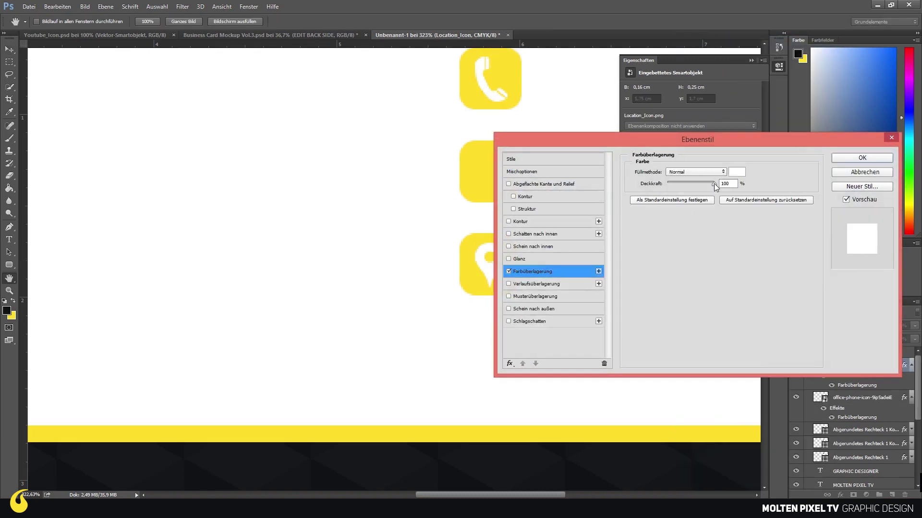
pyautogui.click(847, 158)
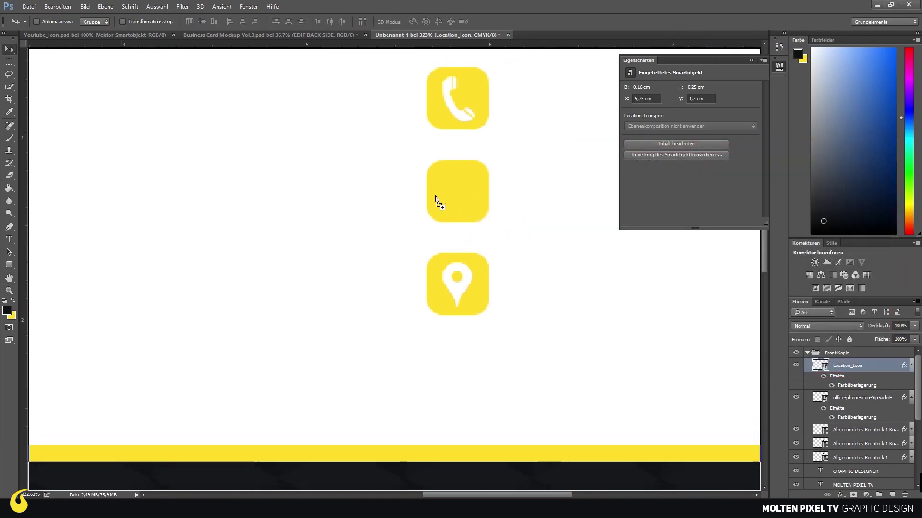
pyautogui.moveTo(438, 200); pyautogui.dragTo(439, 200)
# Shrink the globe to icon size and centre it in the middle yellow square
pyautogui.hotkey('ctrl', '0')
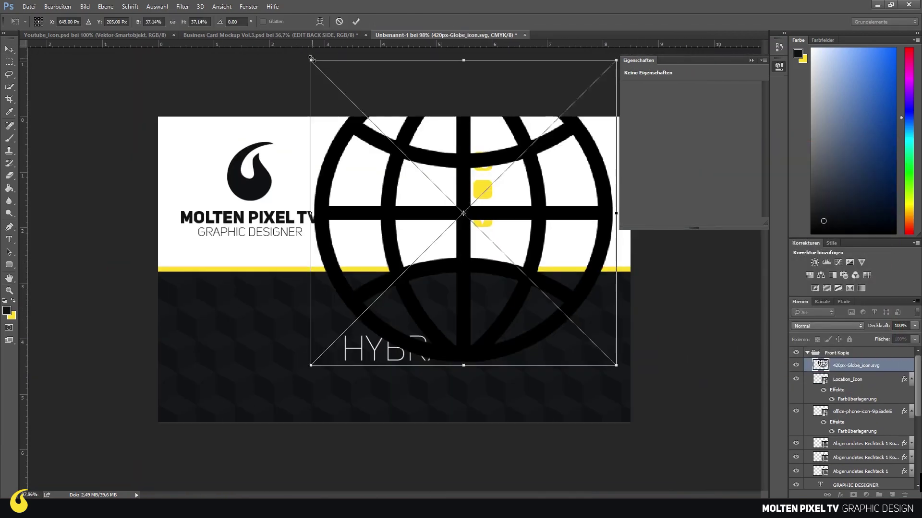
pyautogui.moveTo(311, 58); pyautogui.dragTo(536, 162)
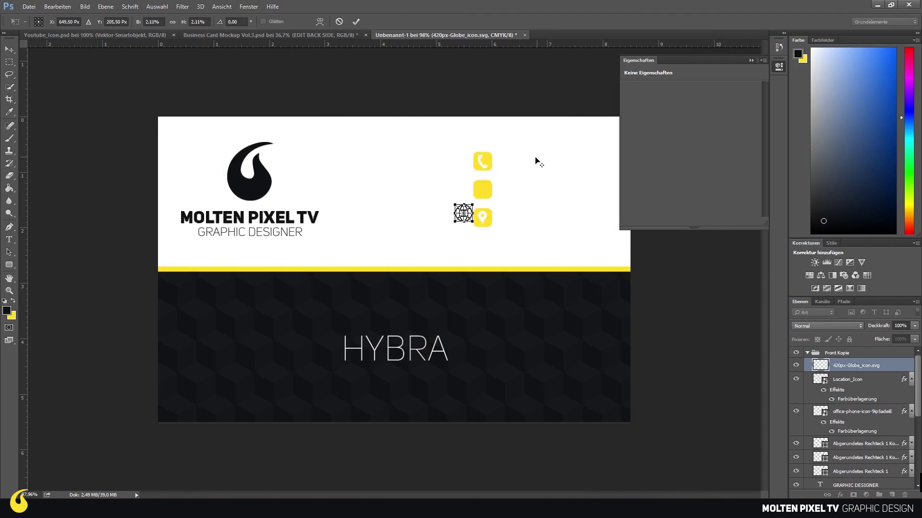
pyautogui.scroll(5, 537, 161)
pyautogui.moveTo(393, 292); pyautogui.dragTo(466, 214)
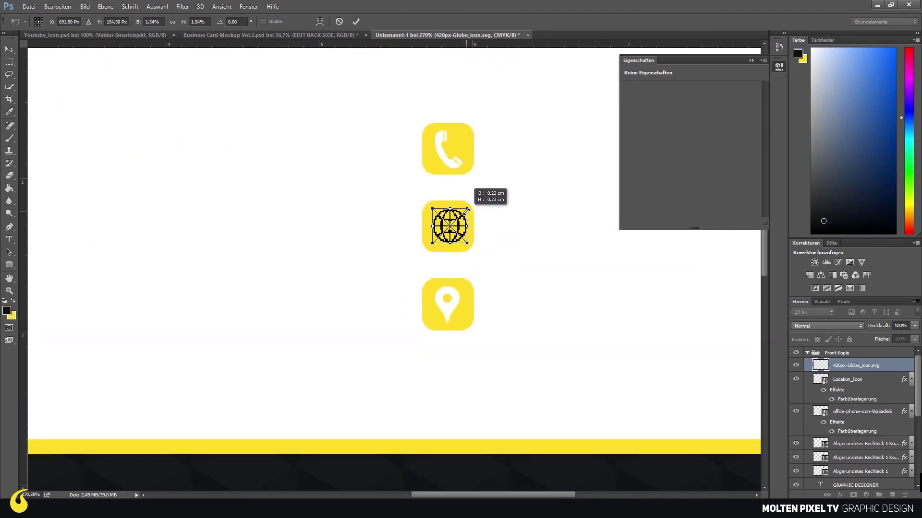
pyautogui.press('Return')
pyautogui.press('Down')
pyautogui.press('Left')
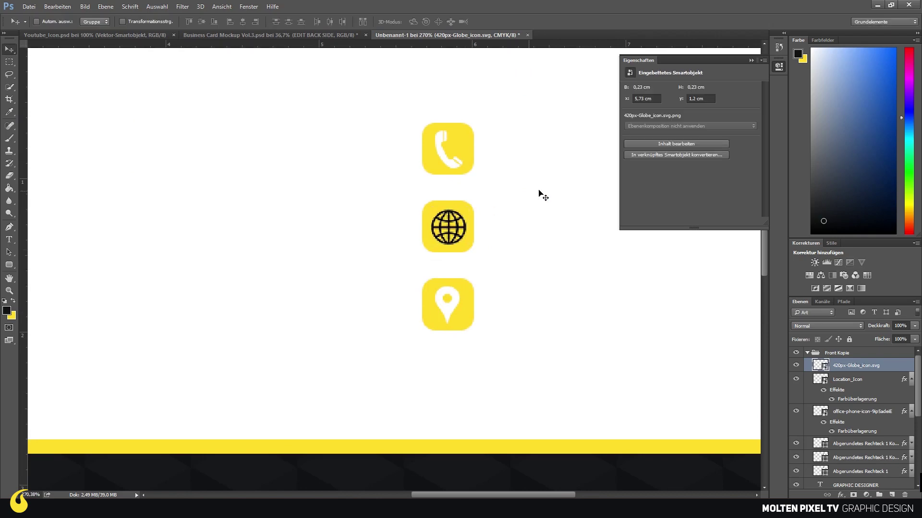
# Give the globe icon a white Color Overlay through its layer style
pyautogui.rightClick(846, 368)
pyautogui.click(726, 37)
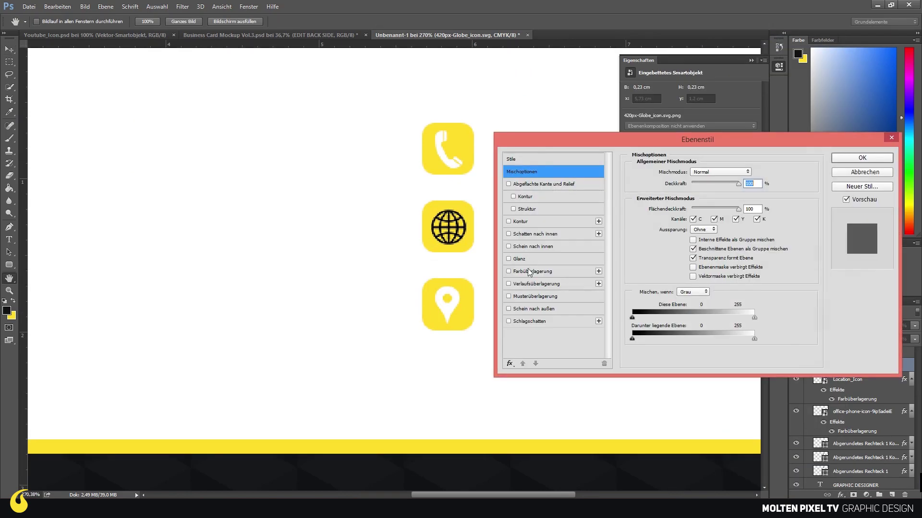
pyautogui.click(531, 271)
pyautogui.click(882, 160)
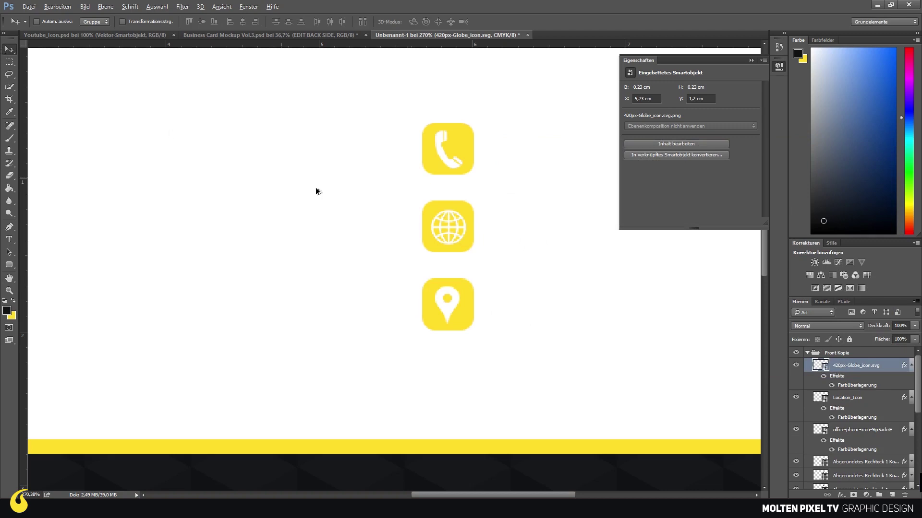
pyautogui.scroll(-3, 596, 307)
# Group the three icon layers and three rounded-square layers into a group named 'Icons'
pyautogui.keyDown('shift'); pyautogui.click(858, 430); pyautogui.keyUp('shift')
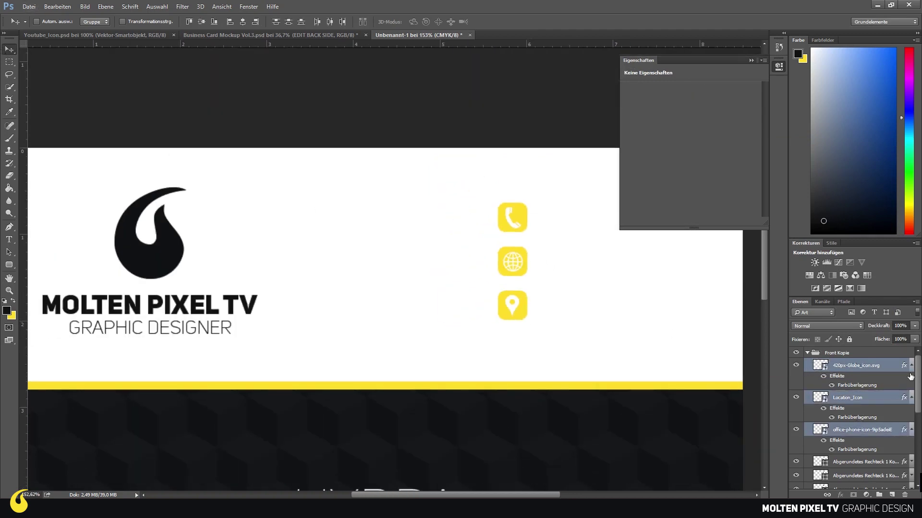
pyautogui.moveTo(556, 290); pyautogui.dragTo(527, 307)
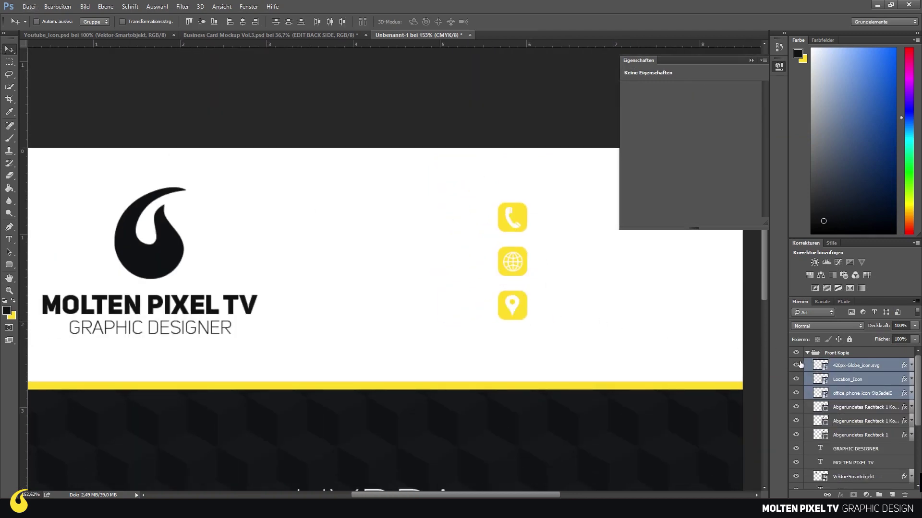
pyautogui.click(846, 365)
pyautogui.keyDown('shift'); pyautogui.click(852, 435); pyautogui.keyUp('shift')
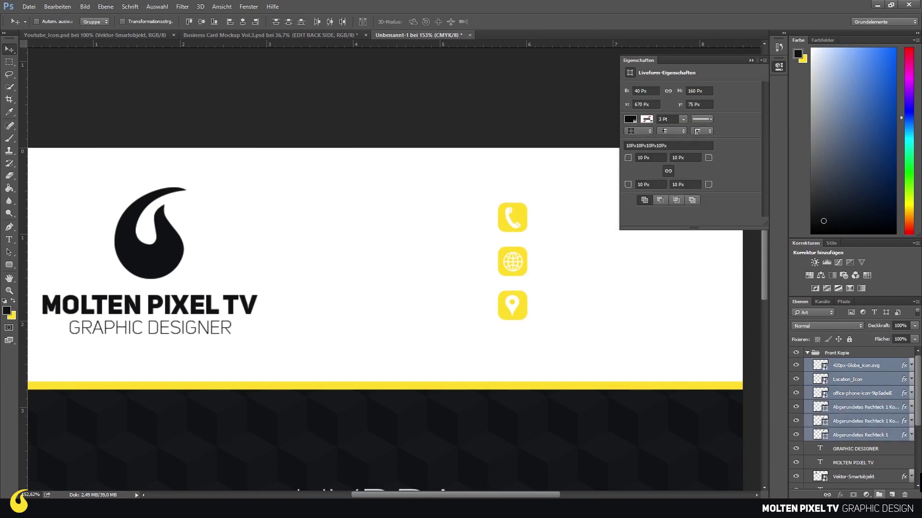
pyautogui.hotkey('ctrl', 'g')
pyautogui.doubleClick(848, 364)
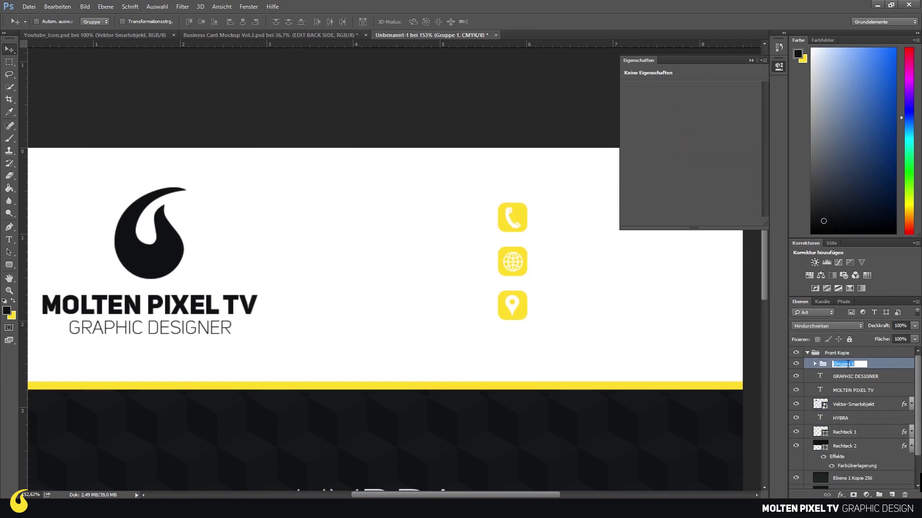
pyautogui.write('Icons')
pyautogui.press('Return')
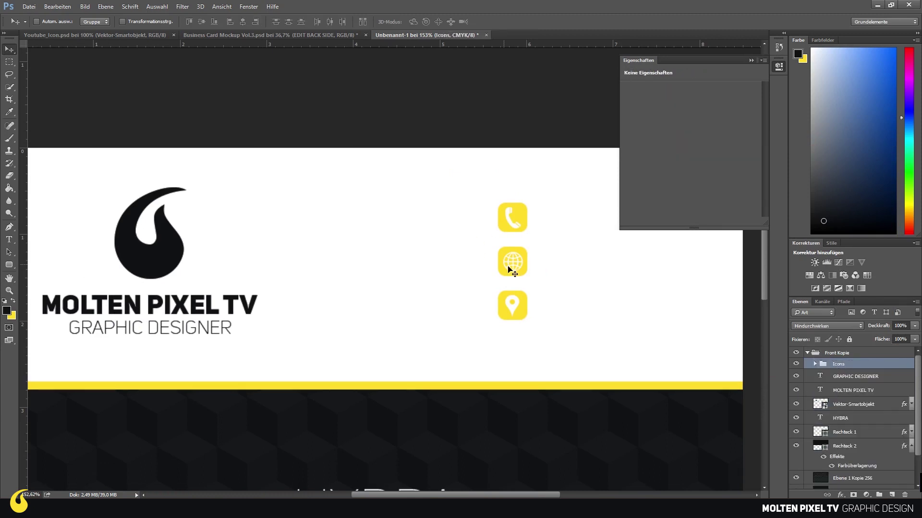
# Move the Icons group a little to the left
pyautogui.moveTo(509, 270); pyautogui.dragTo(460, 271)
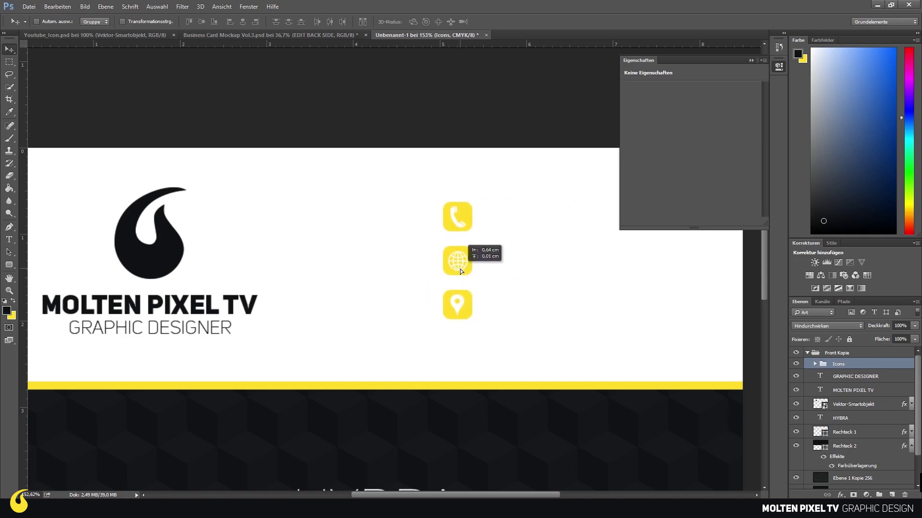
pyautogui.click(779, 66)
pyautogui.moveTo(468, 234); pyautogui.dragTo(463, 234)
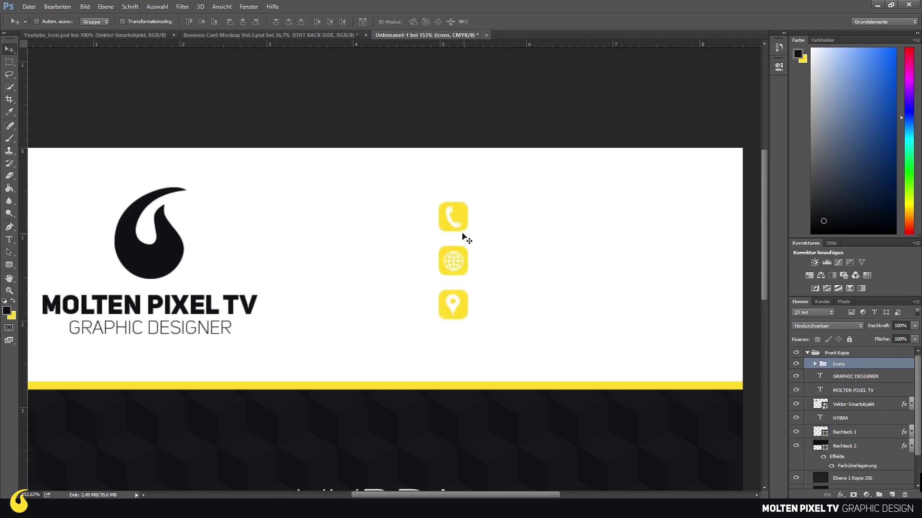
# Add a text layer with the phone number beside the phone icon and select all its text
pyautogui.press('t')
pyautogui.scroll(2, 489, 221)
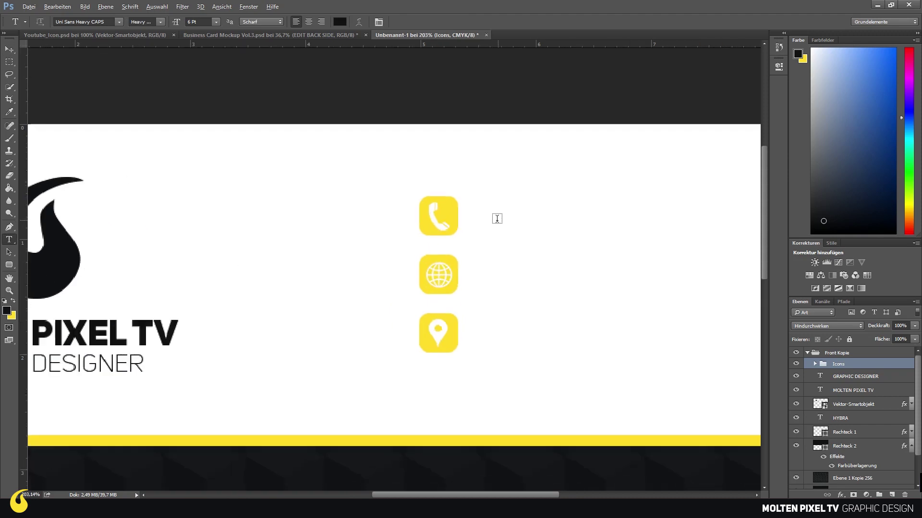
pyautogui.click(480, 209)
pyautogui.write('+')
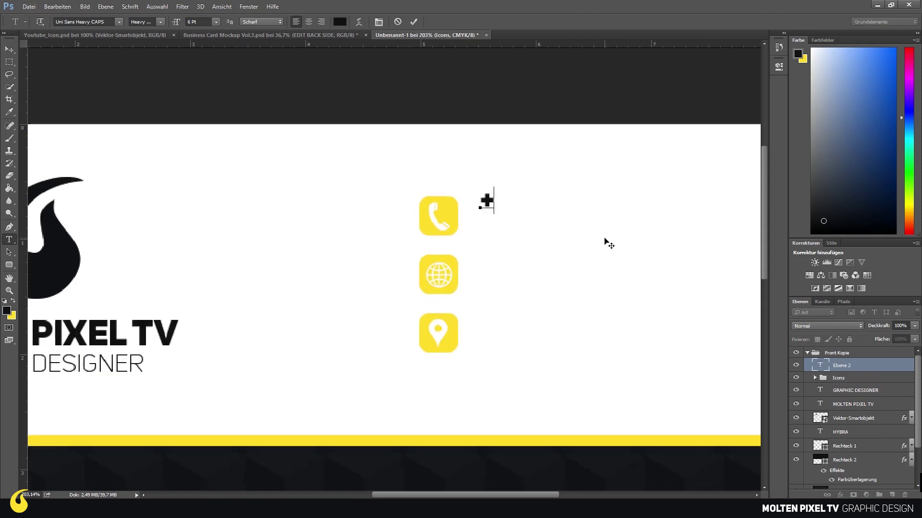
pyautogui.write('12 3')
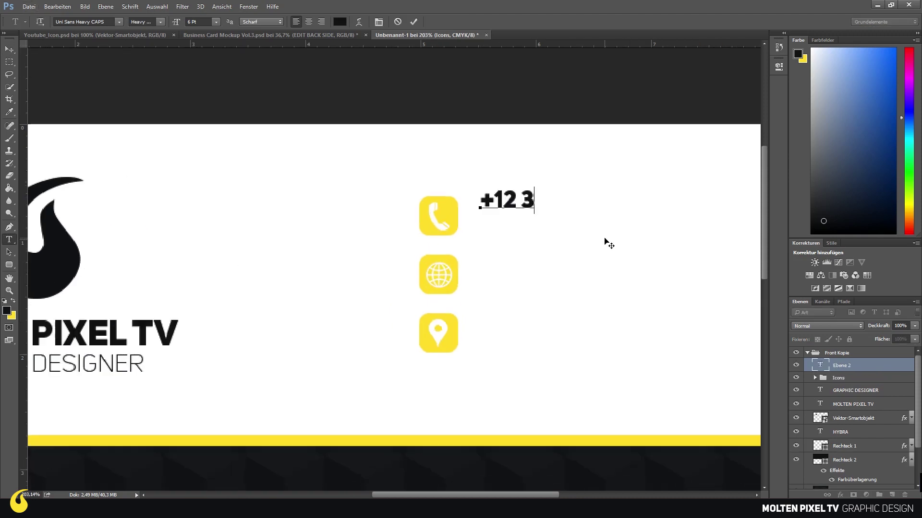
pyautogui.write('4 ')
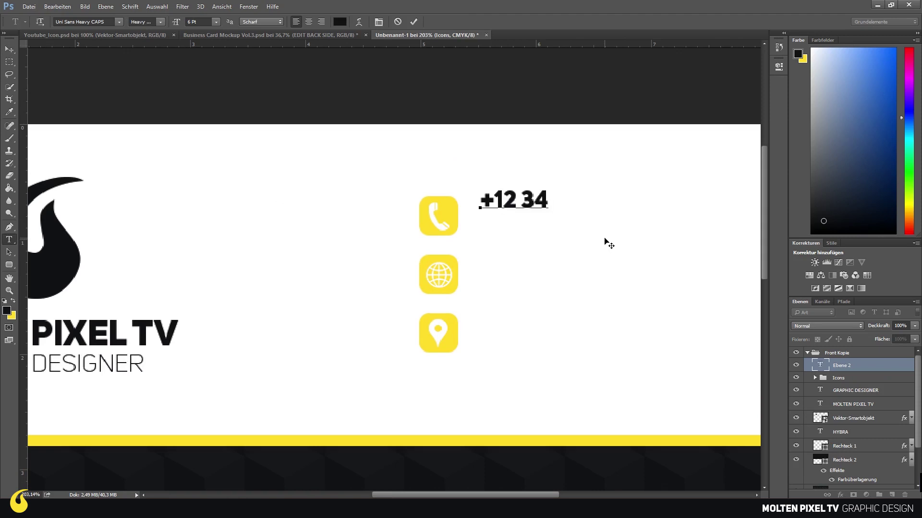
pyautogui.write('56789')
pyautogui.hotkey('ctrl', 'a')
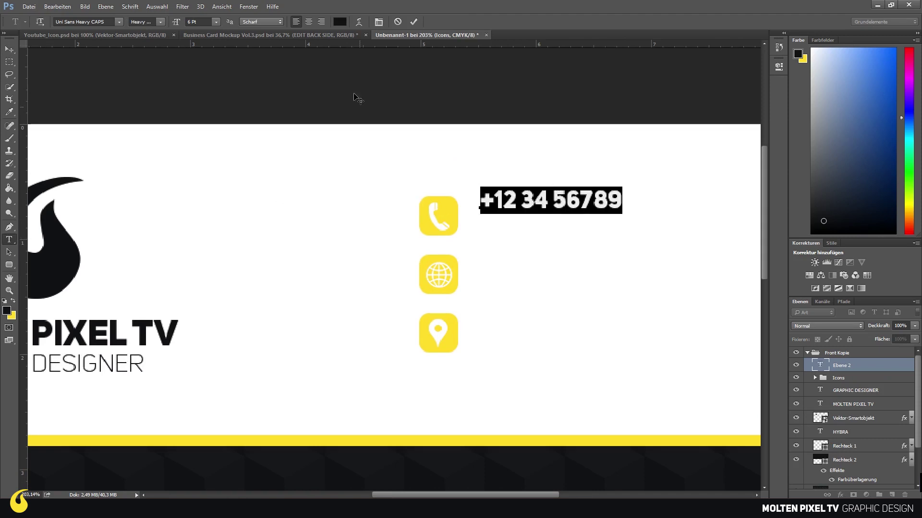
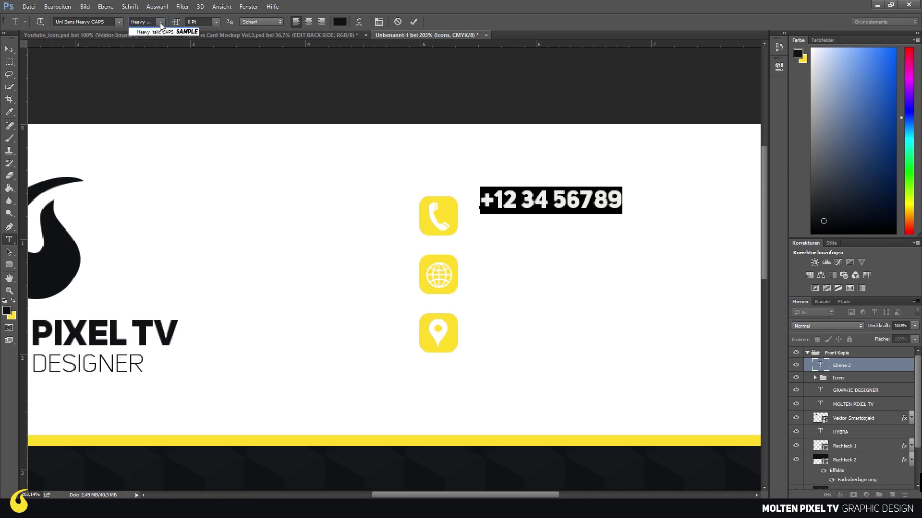
# Set the phone number to the Thin style and place it beside the phone icon
pyautogui.click(147, 21)
pyautogui.click(148, 32)
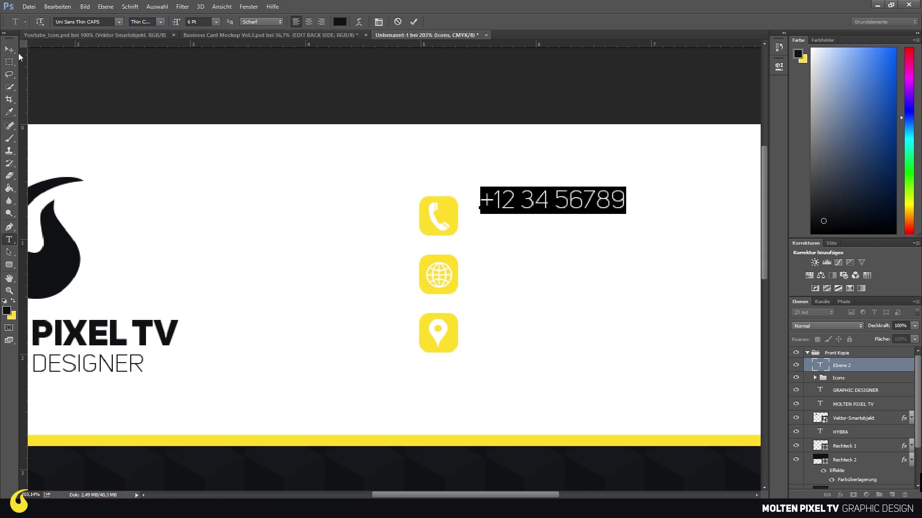
pyautogui.click(9, 49)
pyautogui.keyDown('alt'); pyautogui.scroll(3, 513, 193); pyautogui.keyUp('alt')
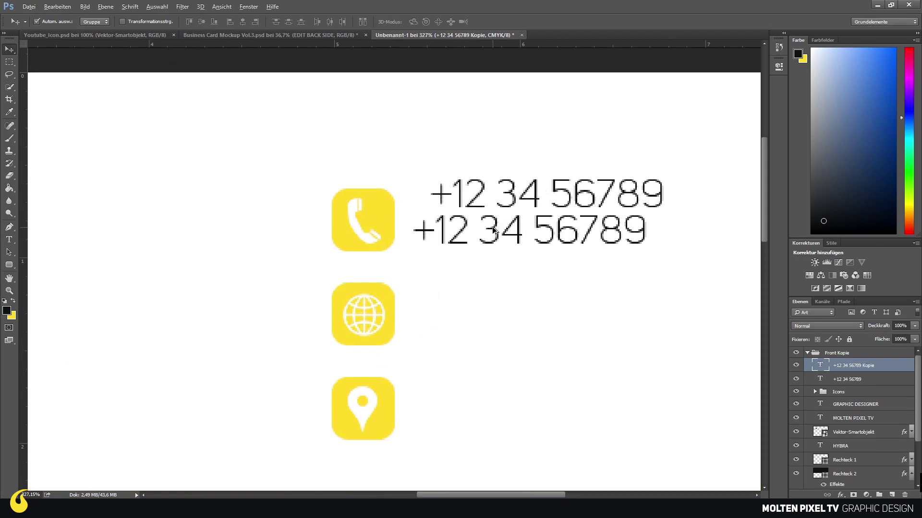
pyautogui.moveTo(508, 196)
pyautogui.mouseDown()
pyautogui.moveTo(492, 235)
pyautogui.moveTo(506, 175)
pyautogui.mouseUp()
# Duplicate the number layer, retype the copy as TELEFON and set it to Heavy above the number
pyautogui.rightClick(847, 366)
pyautogui.click(679, 117)
pyautogui.press('Return')
pyautogui.doubleClick(811, 365)
pyautogui.write('T')
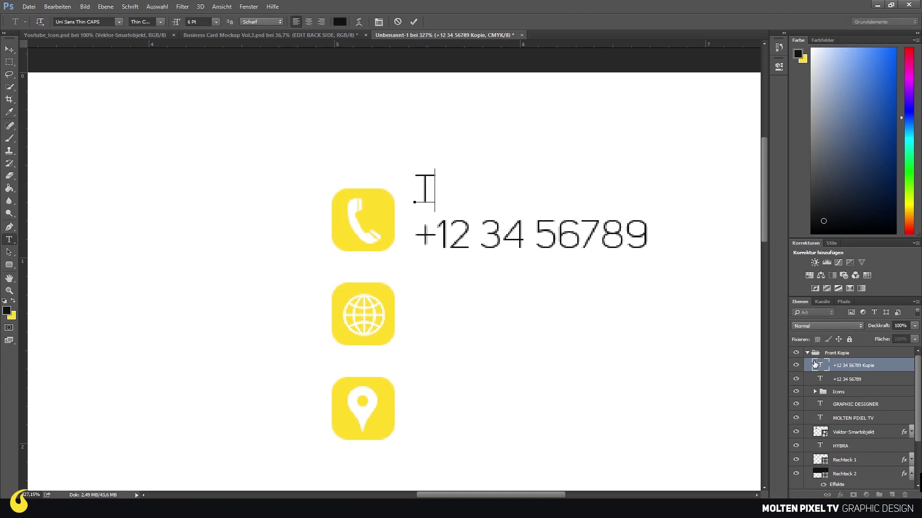
pyautogui.write('ELEFON')
pyautogui.hotkey('ctrl', 'a')
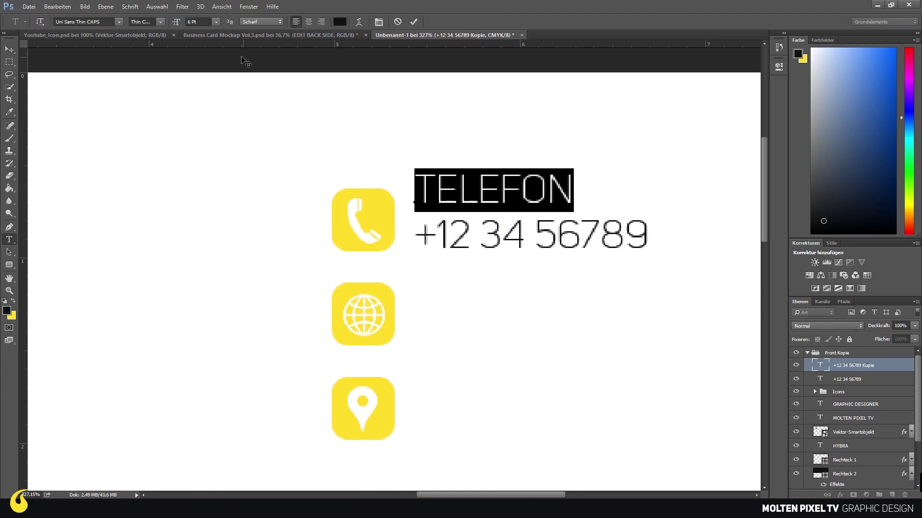
pyautogui.click(163, 22)
pyautogui.click(144, 54)
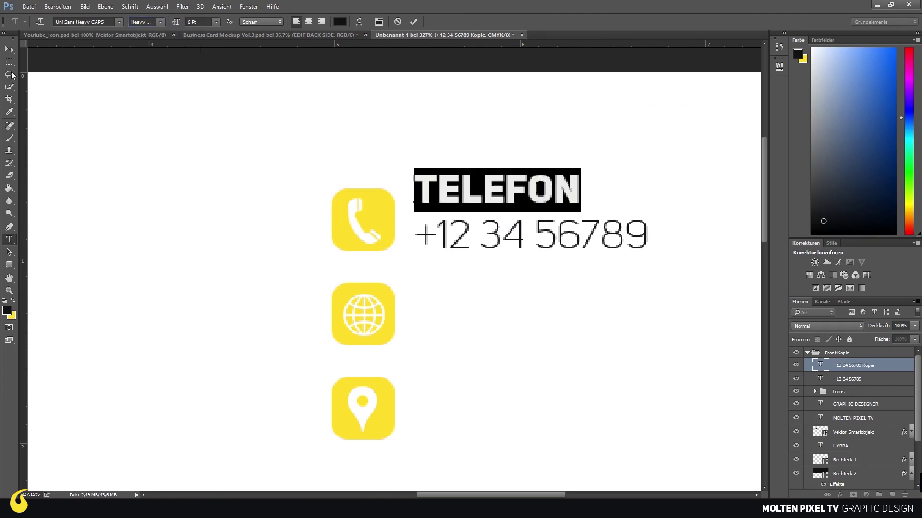
pyautogui.click(9, 49)
pyautogui.scroll(2, 454, 200)
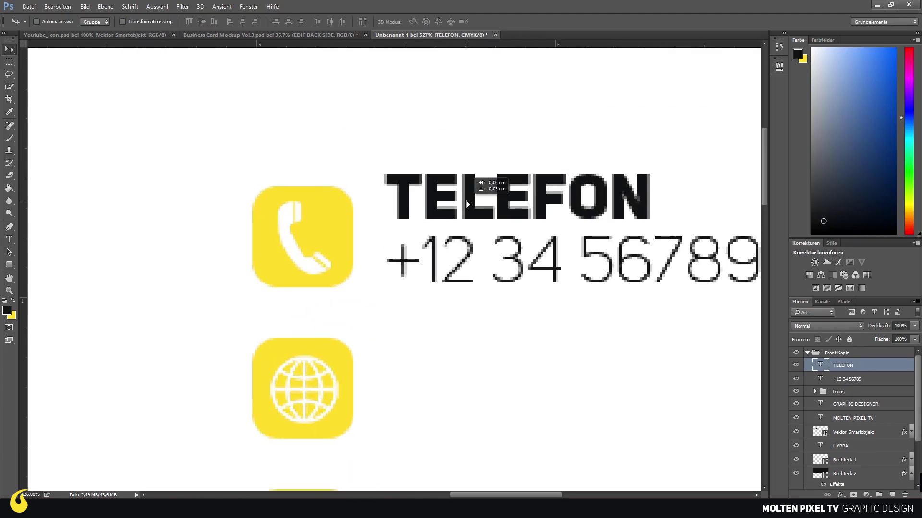
# Scale the TELEFON heading and phone number together to about 67.6% and nudge them beside the phone icon
pyautogui.scroll(-3, 461, 240)
pyautogui.scroll(-4, 455, 264)
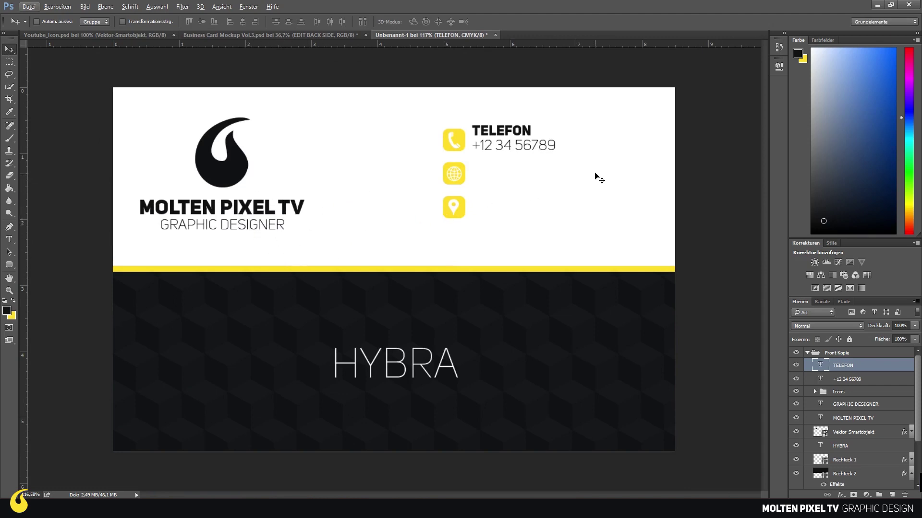
pyautogui.scroll(3, 520, 135)
pyautogui.scroll(3, 554, 100)
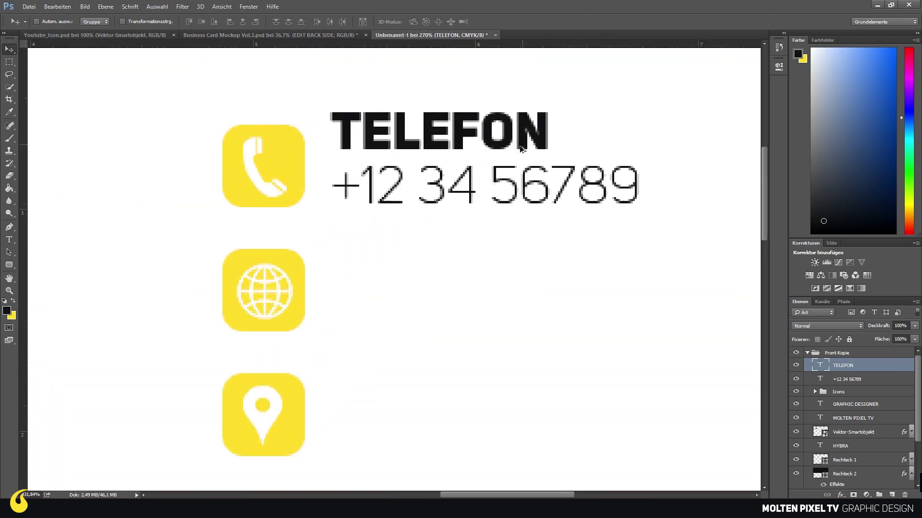
pyautogui.keyDown('shift'); pyautogui.click(853, 376); pyautogui.keyUp('shift')
pyautogui.hotkey('ctrl', 't')
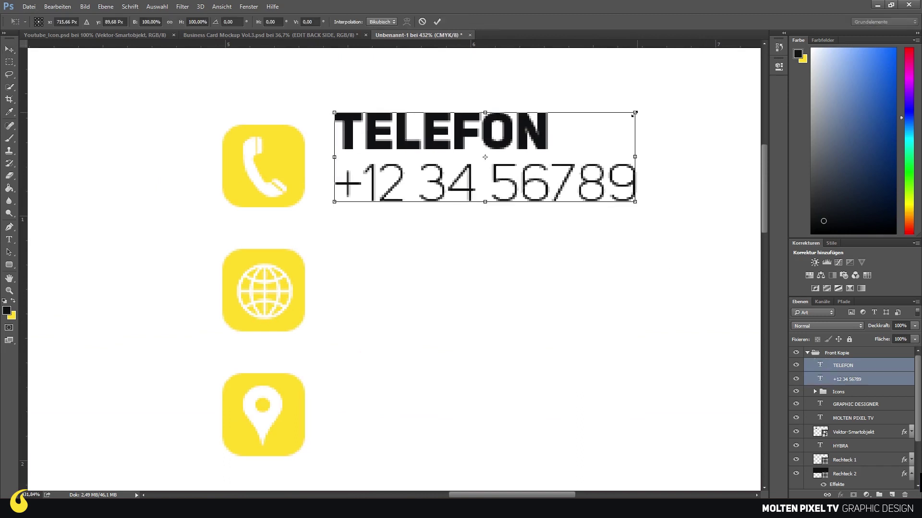
pyautogui.moveTo(642, 114); pyautogui.dragTo(588, 128)
pyautogui.press('Return')
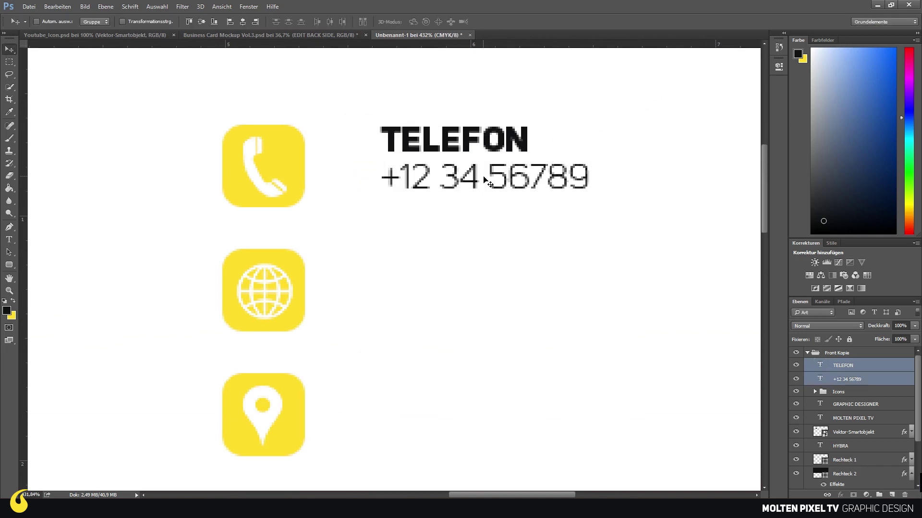
pyautogui.moveTo(485, 181); pyautogui.dragTo(413, 185)
pyautogui.hotkey('shift', 'Right')
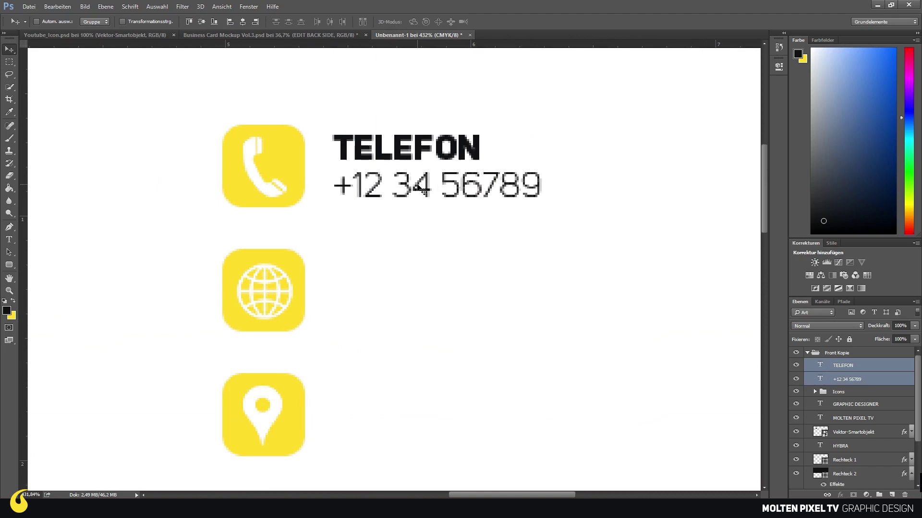
# Duplicate the TELEFON and number layers and move the copy beside the globe icon
pyautogui.rightClick(850, 367)
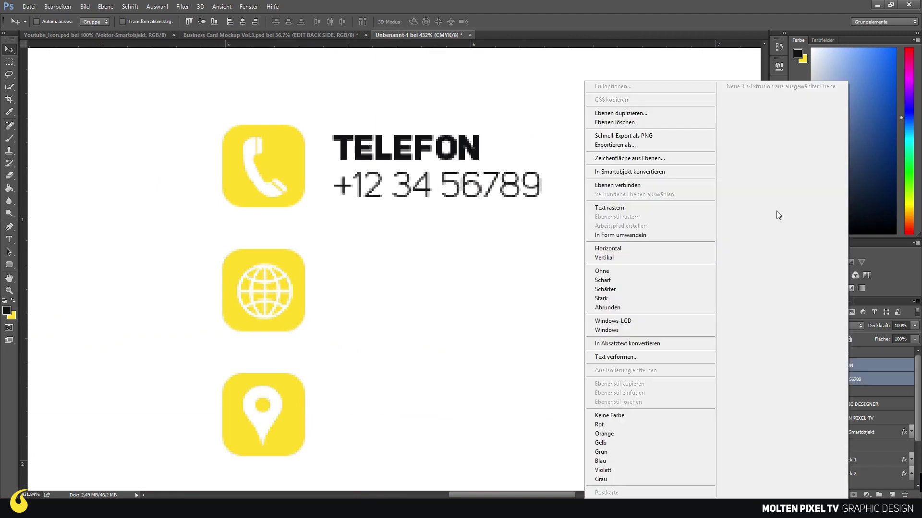
pyautogui.click(645, 109)
pyautogui.press('Return')
pyautogui.moveTo(332, 150); pyautogui.dragTo(331, 273)
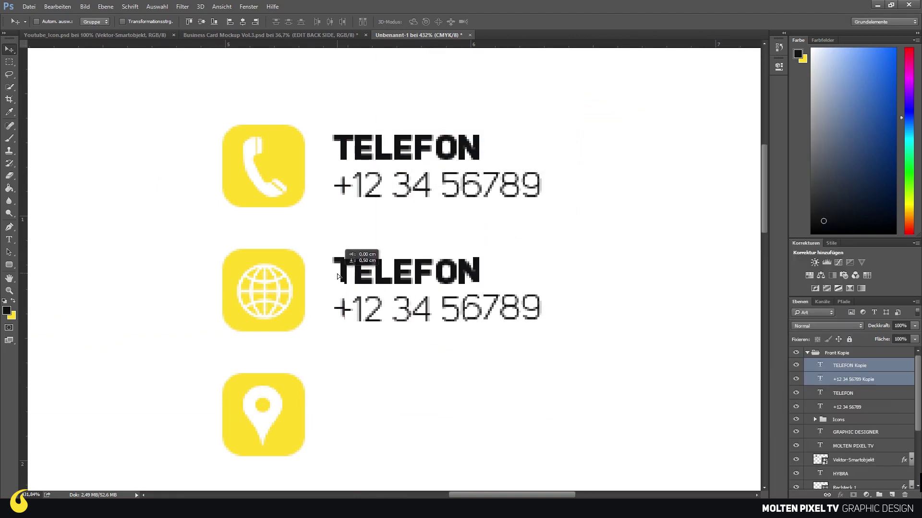
pyautogui.doubleClick(820, 366)
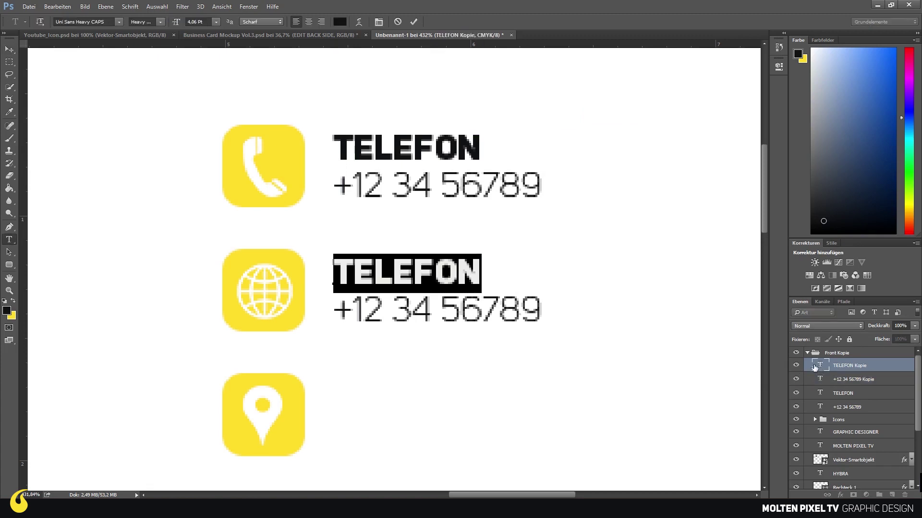
pyautogui.write('WEBSITE')
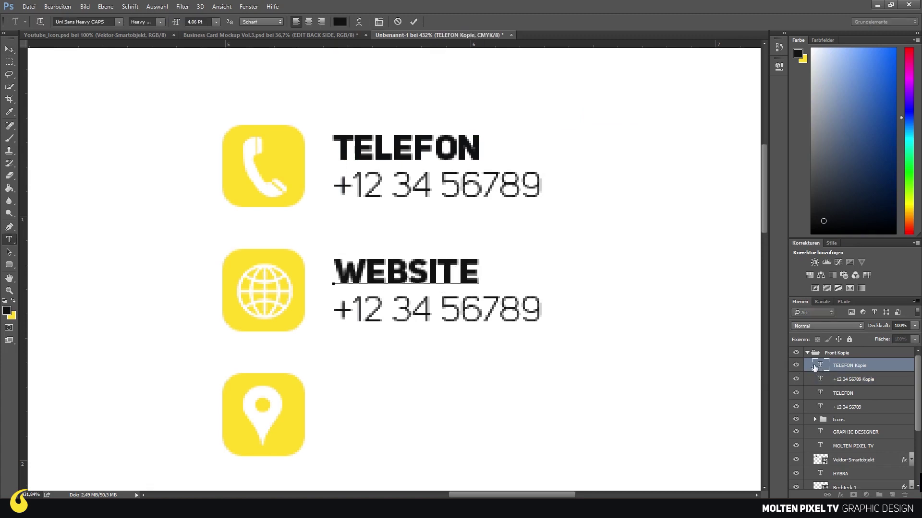
pyautogui.doubleClick(819, 379)
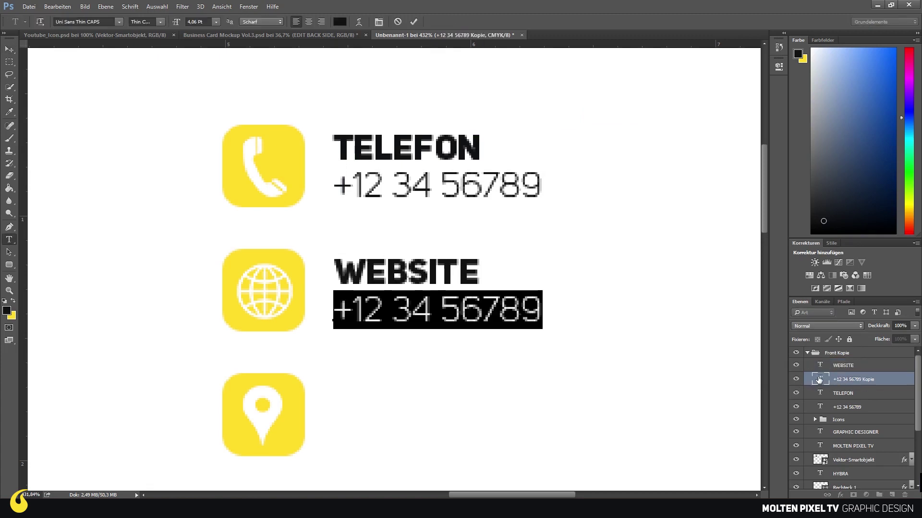
pyautogui.write('WWW.MOLTEN')
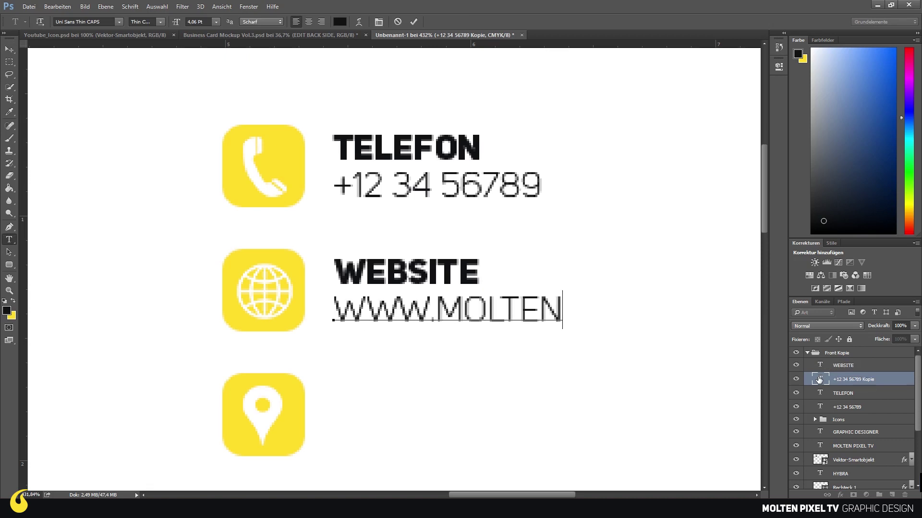
pyautogui.write('PIXELT')
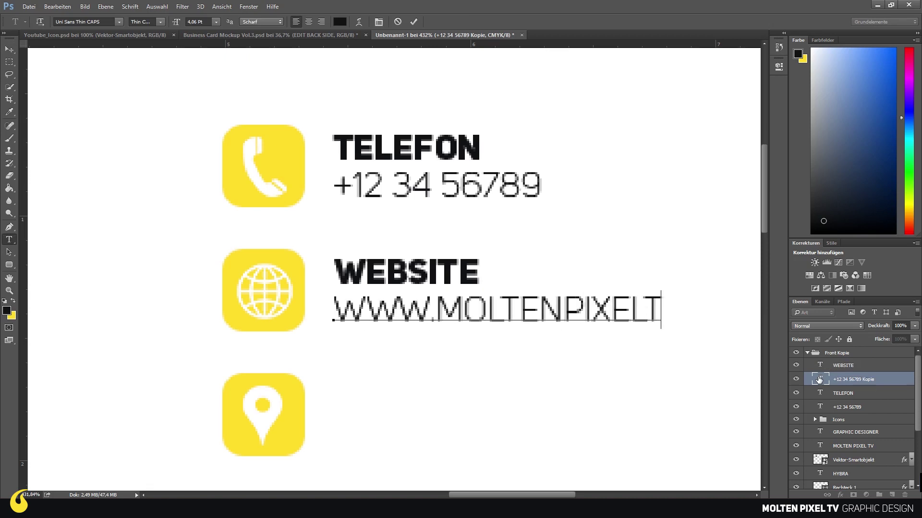
pyautogui.write('V.DE')
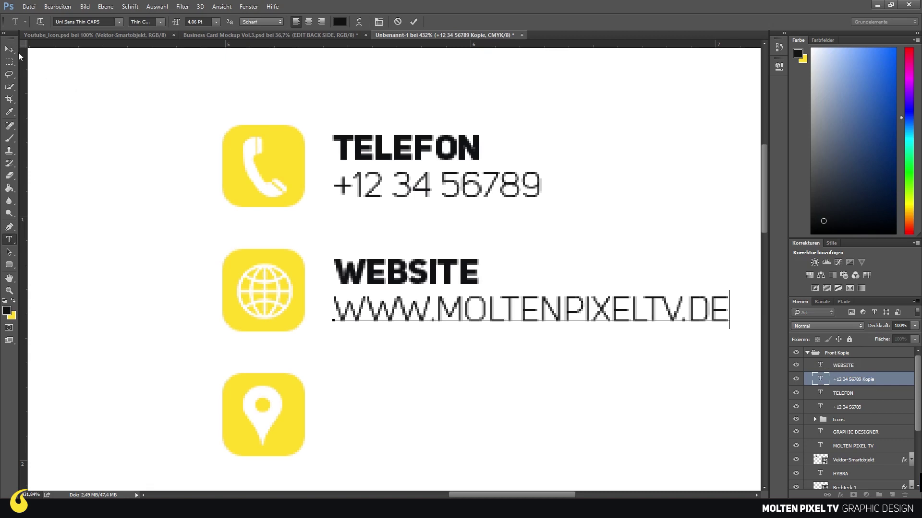
pyautogui.click(10, 50)
pyautogui.keyDown('shift'); pyautogui.click(840, 366); pyautogui.keyUp('shift')
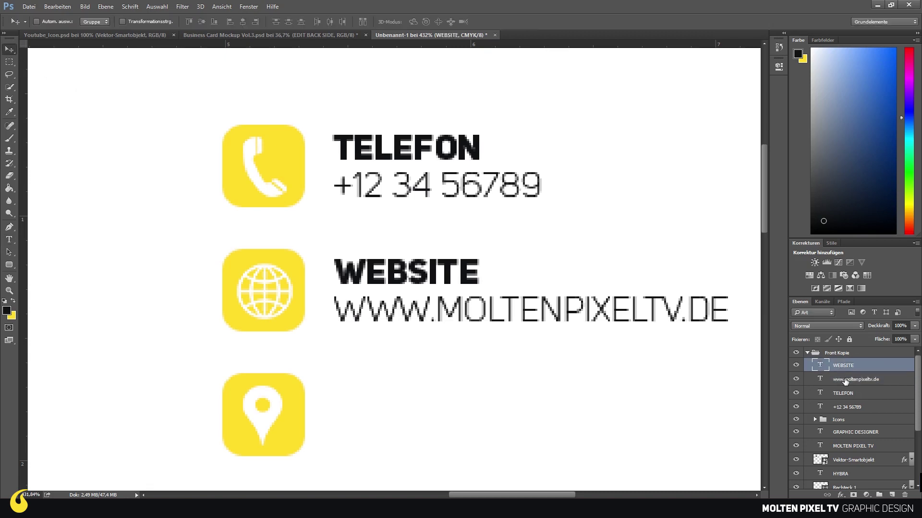
pyautogui.rightClick(844, 377)
pyautogui.click(646, 112)
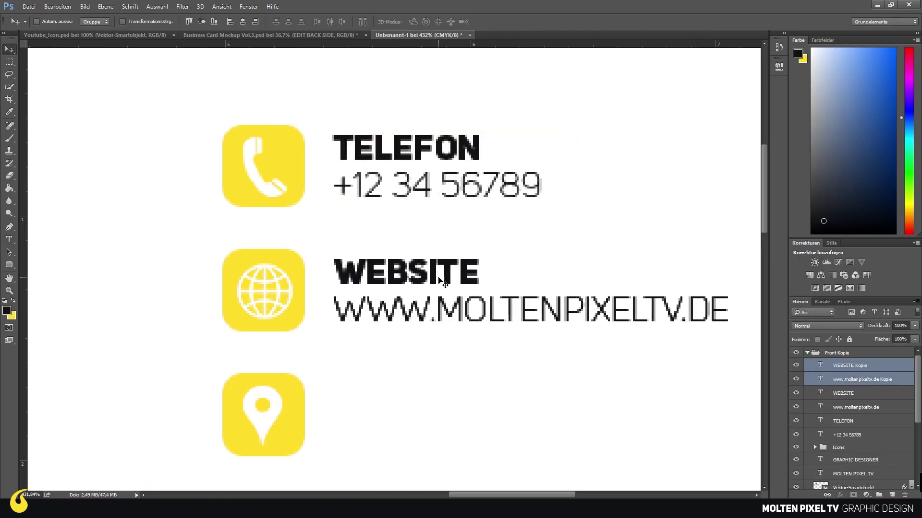
# Move the copied pair beside the location pin and retype it as HESSEN over DEUTSCHLAND
pyautogui.moveTo(441, 283)
pyautogui.mouseDown()
pyautogui.moveTo(429, 383)
pyautogui.moveTo(439, 266)
pyautogui.mouseUp()
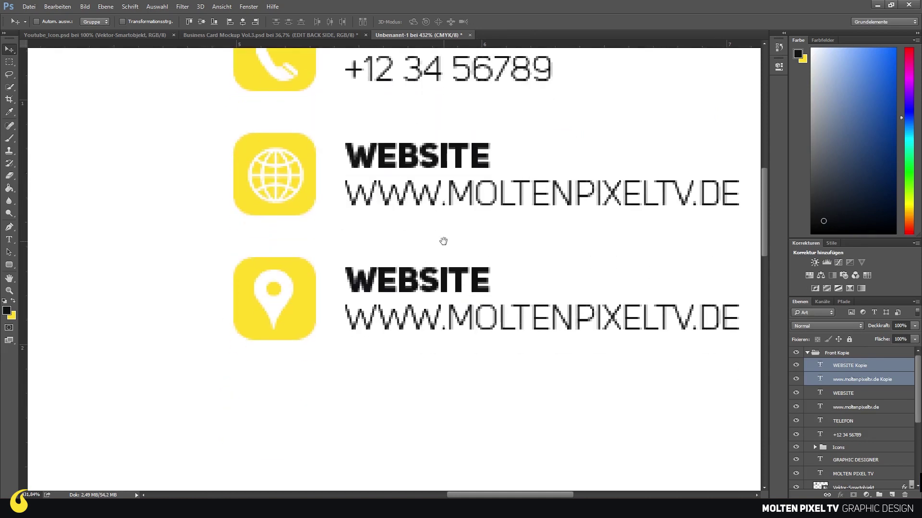
pyautogui.doubleClick(819, 366)
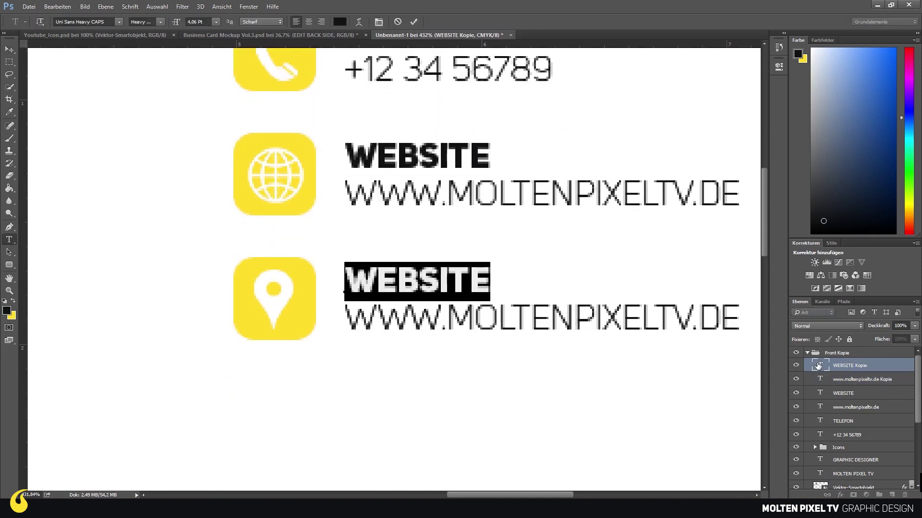
pyautogui.write('LOCATION')
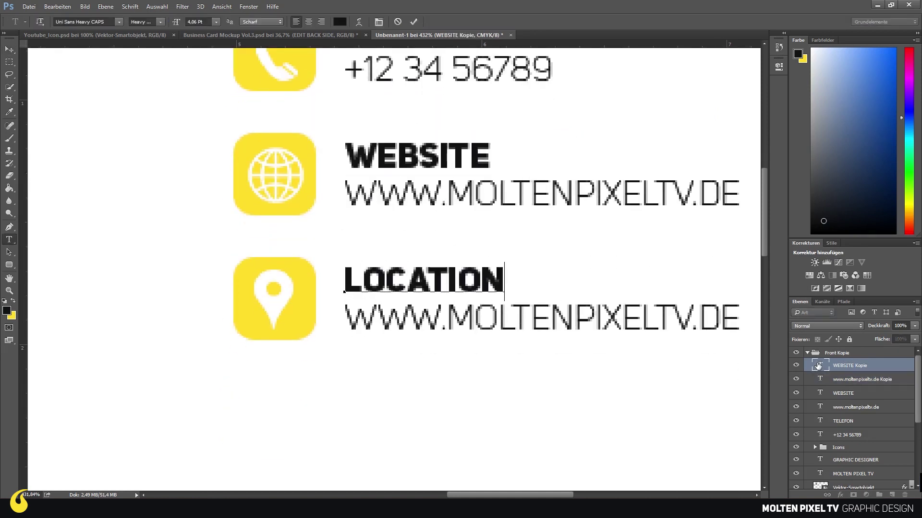
pyautogui.doubleClick(820, 367)
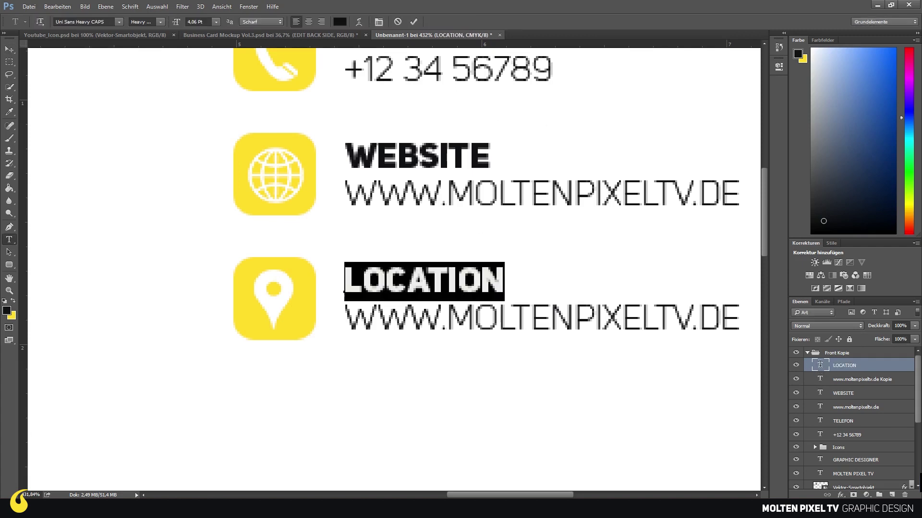
pyautogui.write('HESSEN')
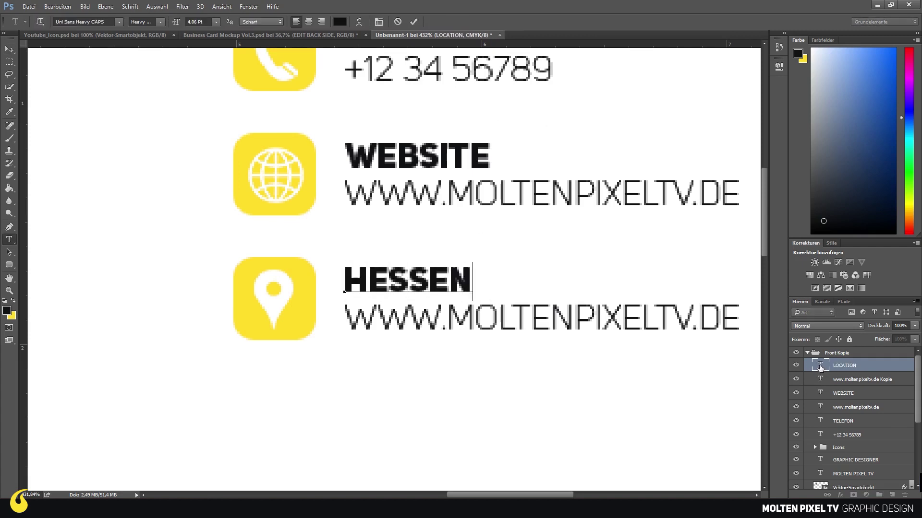
pyautogui.doubleClick(821, 379)
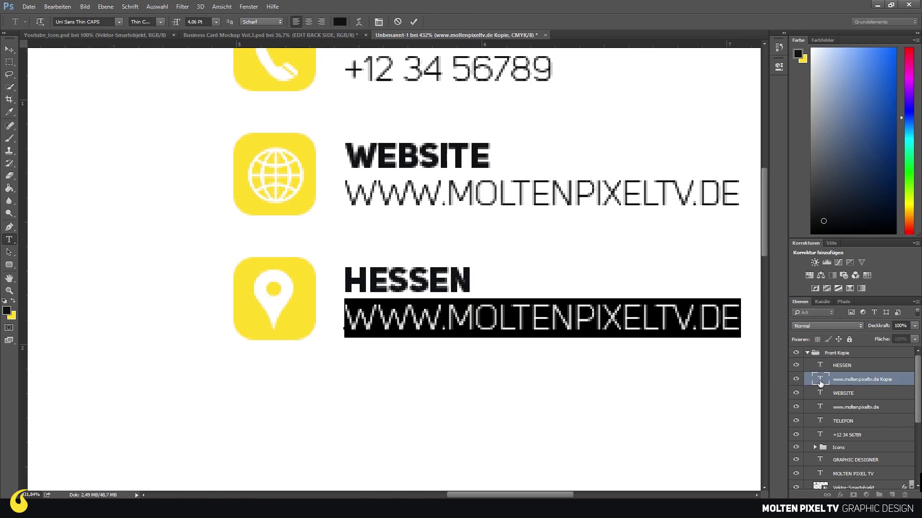
pyautogui.write('D')
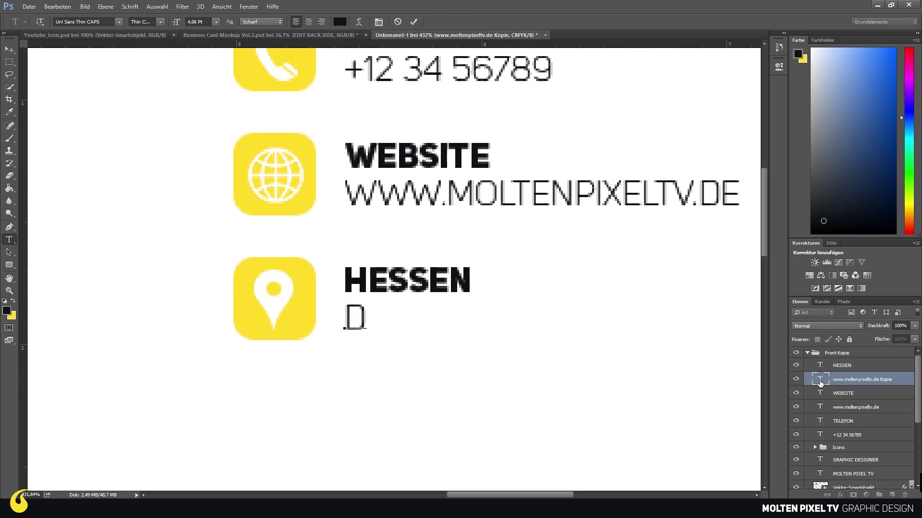
pyautogui.write('EUTSCHLAND')
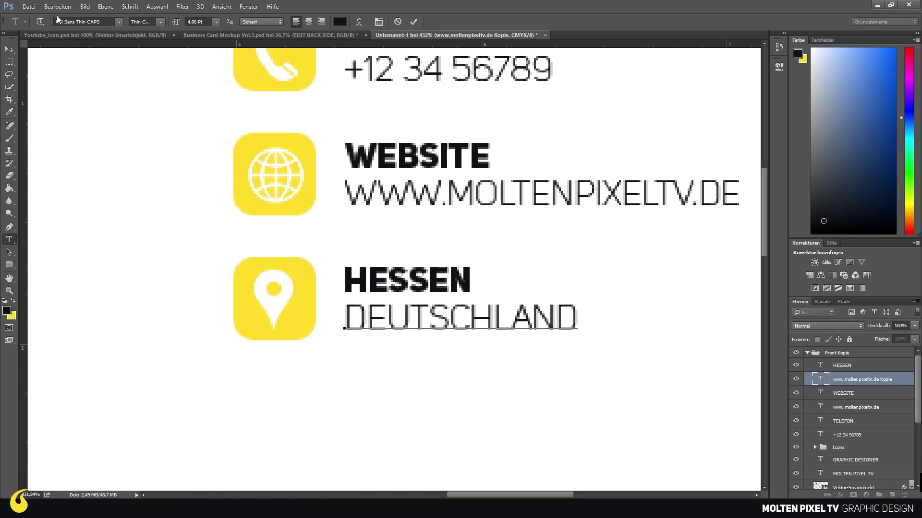
pyautogui.click(9, 49)
pyautogui.hotkey('ctrl', '0')
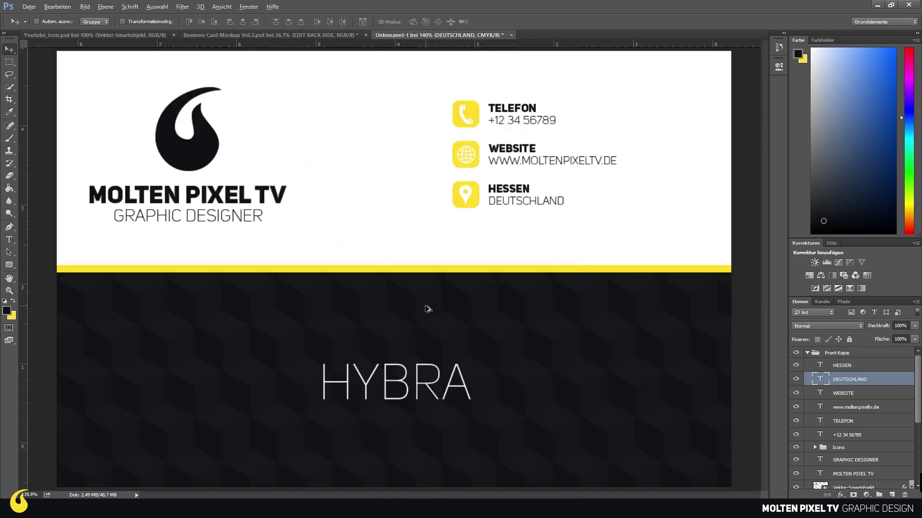
# Select all contact text layers plus the Icons group and enlarge them together to about 121%
pyautogui.scroll(1, 581, 235)
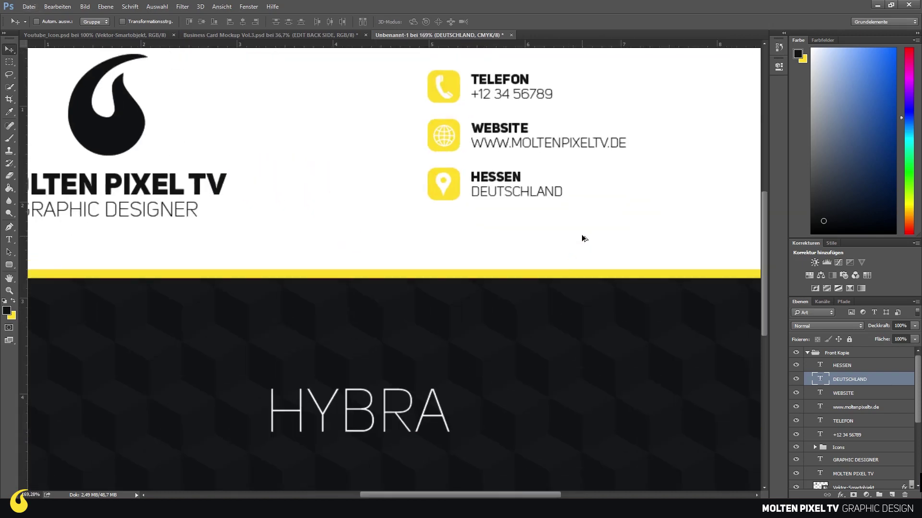
pyautogui.scroll(1, 514, 233)
pyautogui.scroll(-2, 555, 206)
pyautogui.hotkey('ctrl', '0')
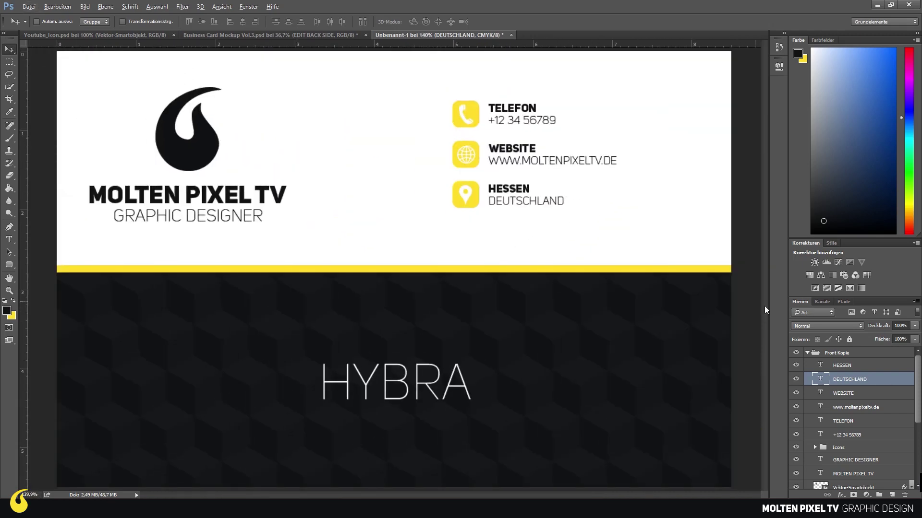
pyautogui.click(847, 365)
pyautogui.click(842, 366)
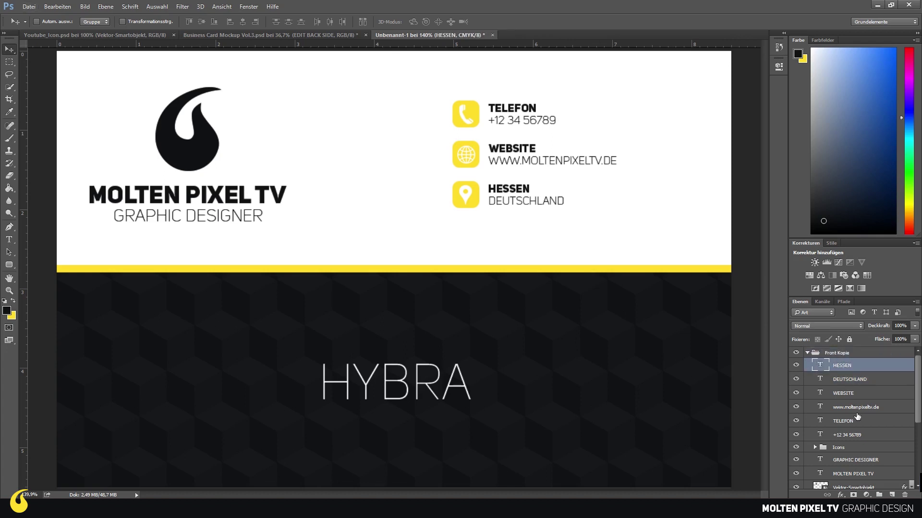
pyautogui.keyDown('shift'); pyautogui.click(847, 434); pyautogui.keyUp('shift')
pyautogui.scroll(-1, 542, 189)
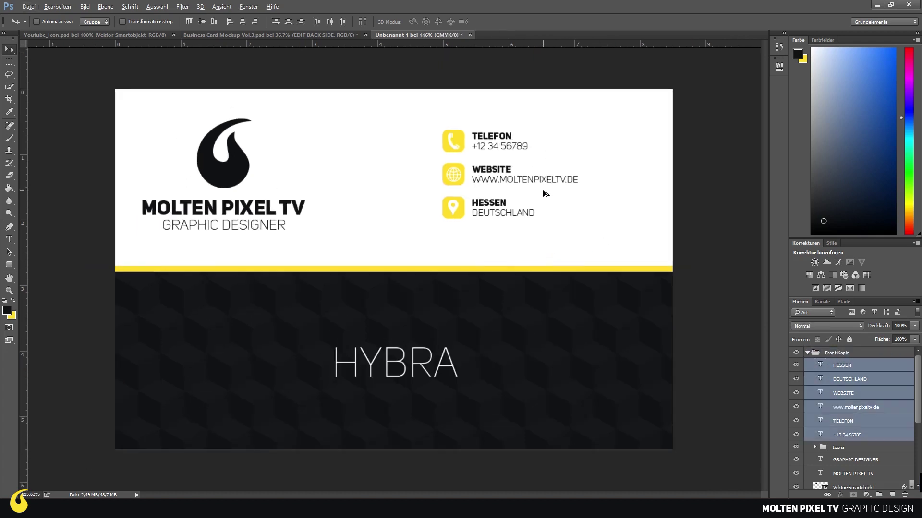
pyautogui.hotkey('ctrl', 't')
pyautogui.press('Return')
pyautogui.keyDown('shift'); pyautogui.click(813, 444); pyautogui.keyUp('shift')
pyautogui.hotkey('ctrl', 't')
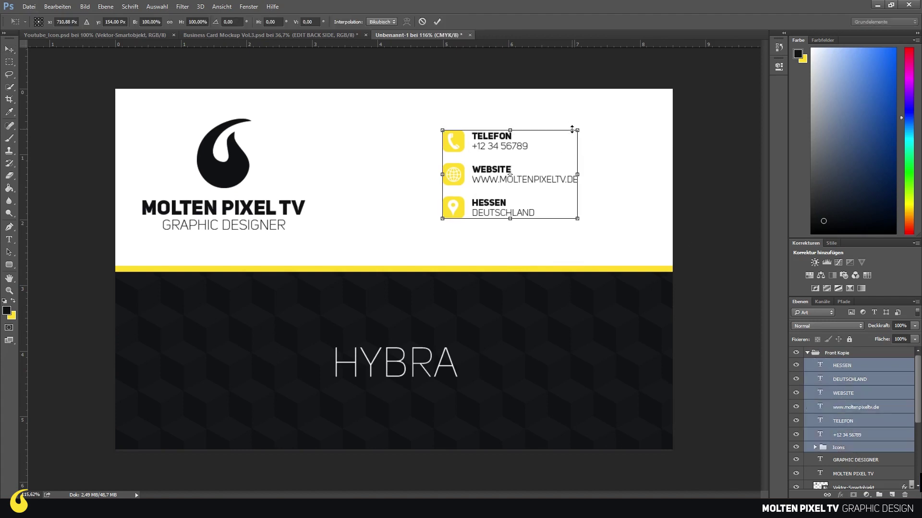
pyautogui.moveTo(579, 129); pyautogui.dragTo(592, 123)
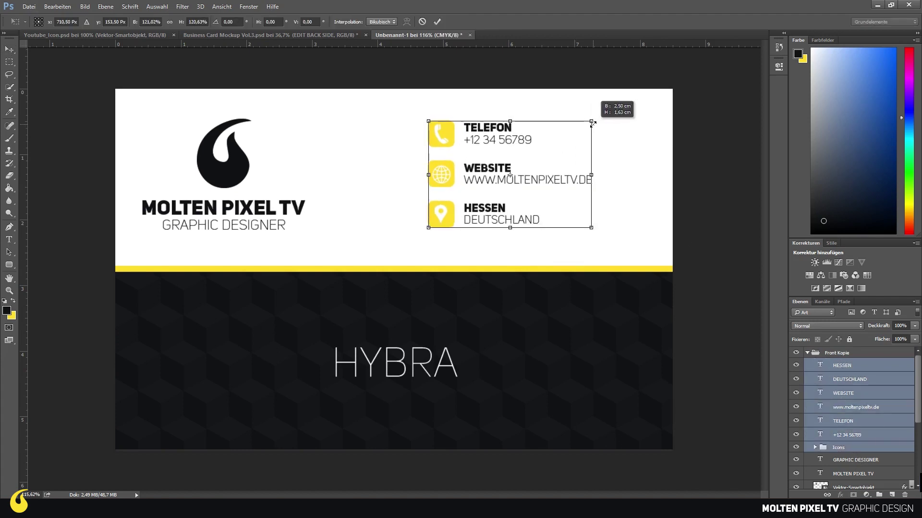
pyautogui.press('Return')
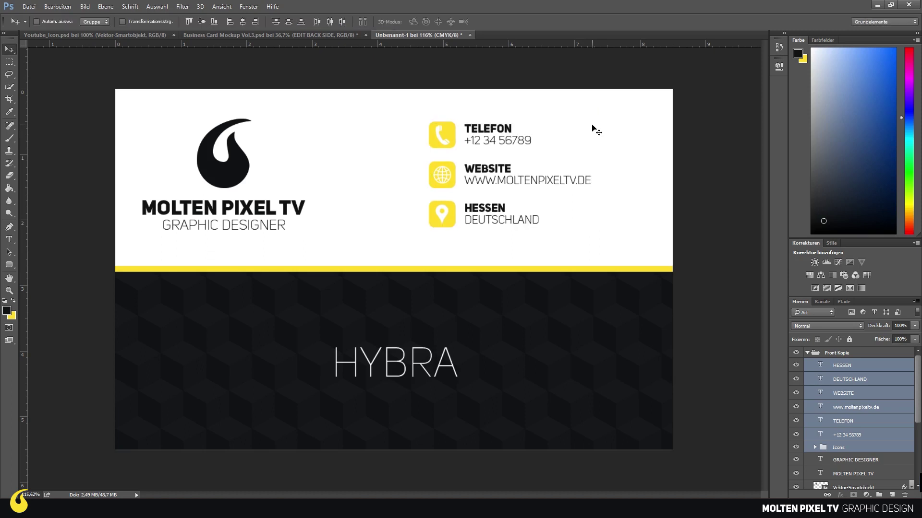
# Shift the enlarged contact block toward the right side of the card
pyautogui.moveTo(495, 183); pyautogui.dragTo(536, 188)
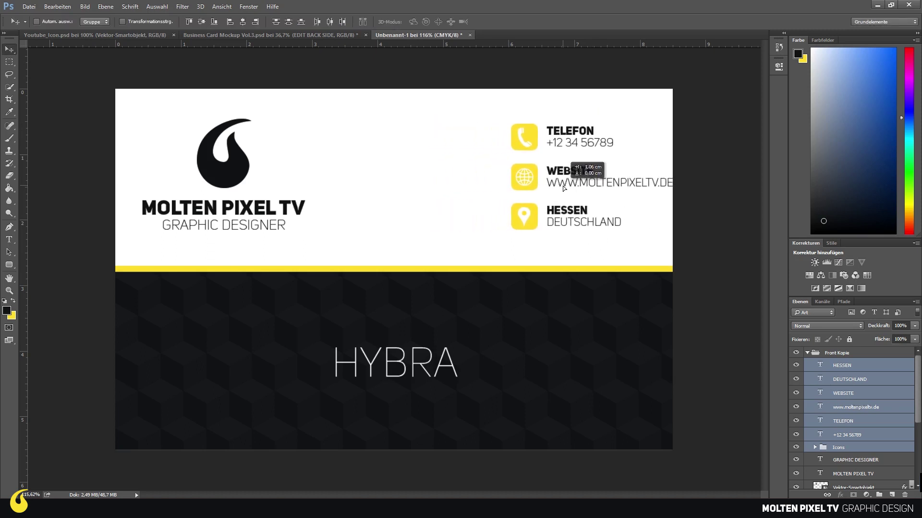
pyautogui.moveTo(536, 186); pyautogui.dragTo(561, 185)
pyautogui.hotkey('shift', 'Left')
pyautogui.hotkey('shift', 'Left')
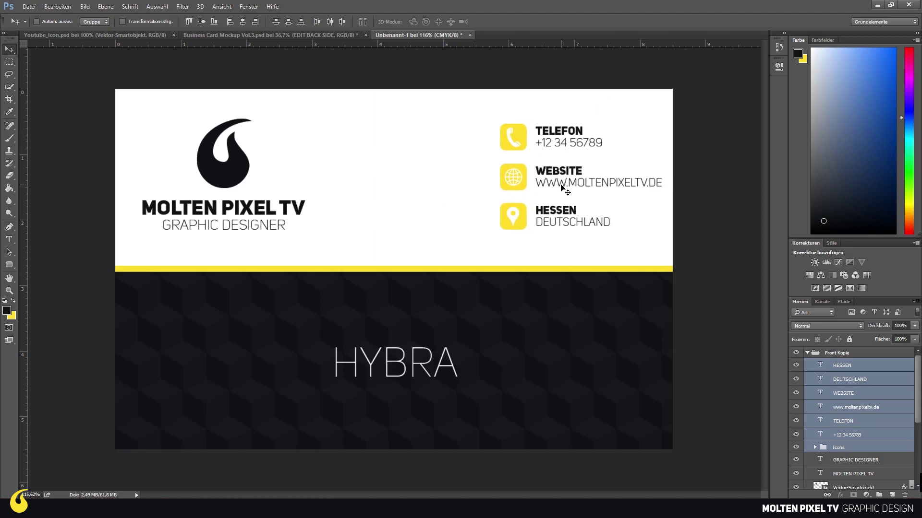
pyautogui.hotkey('shift', 'Left')
pyautogui.hotkey('shift', 'Left')
pyautogui.hotkey('shift', 'Left')
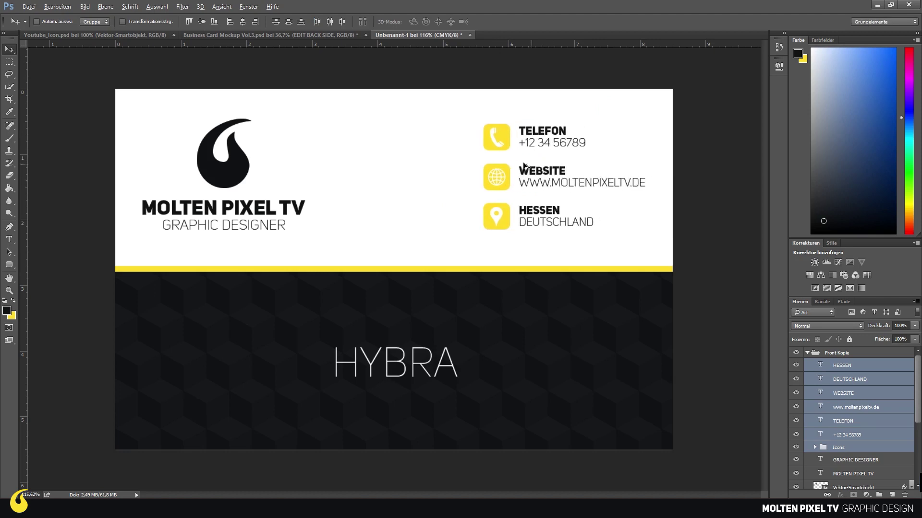
pyautogui.scroll(-3, 523, 165)
pyautogui.scroll(-1, 523, 166)
pyautogui.scroll(2, 474, 262)
pyautogui.scroll(-1, 470, 273)
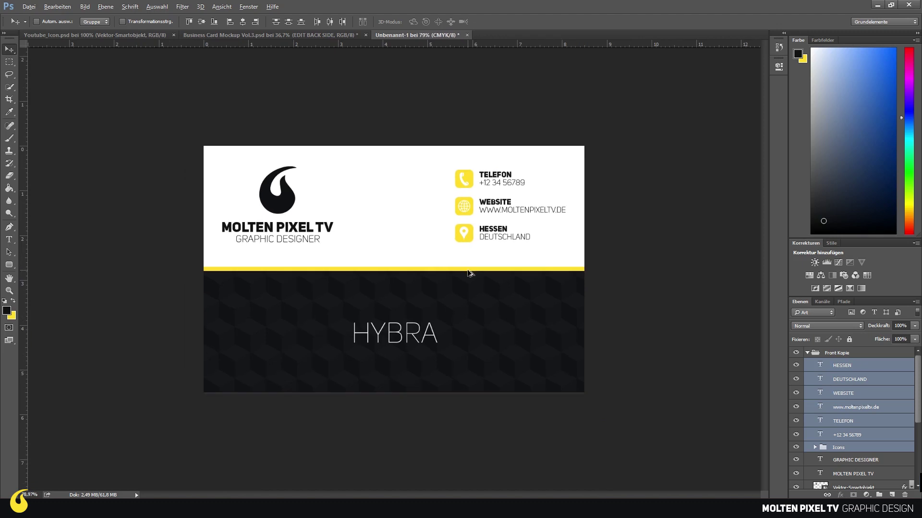
pyautogui.press('alt')
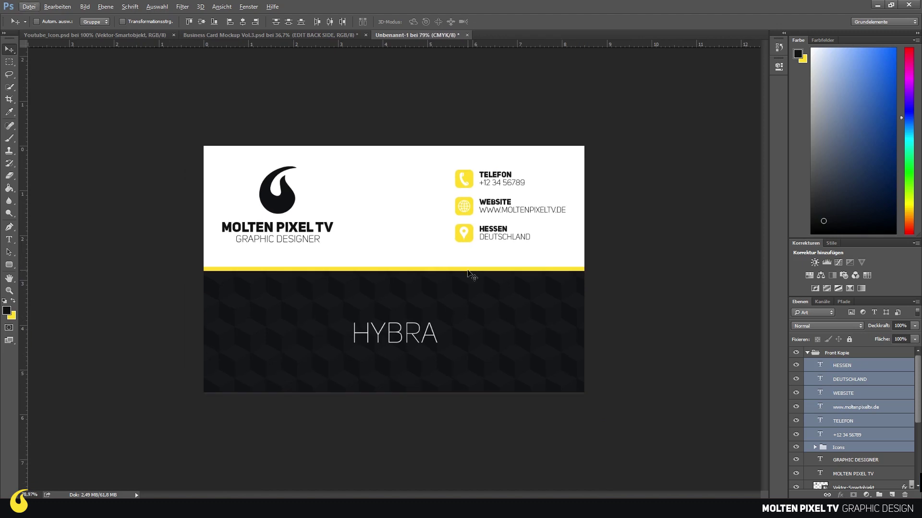